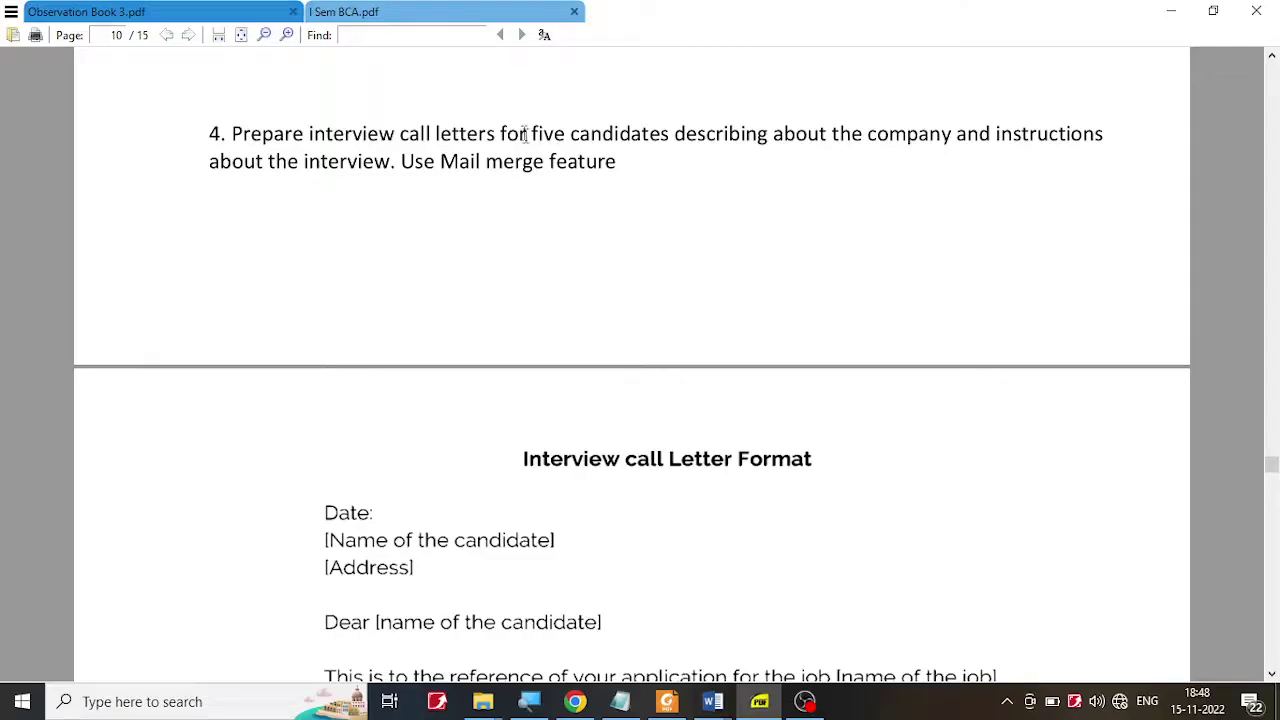
Step: Highlight the five candidates' call letters phrase, then the Mail merge requirement in the task
{"action": "left_click_drag", "start_coordinate": [326, 133], "coordinate": [668, 130]}
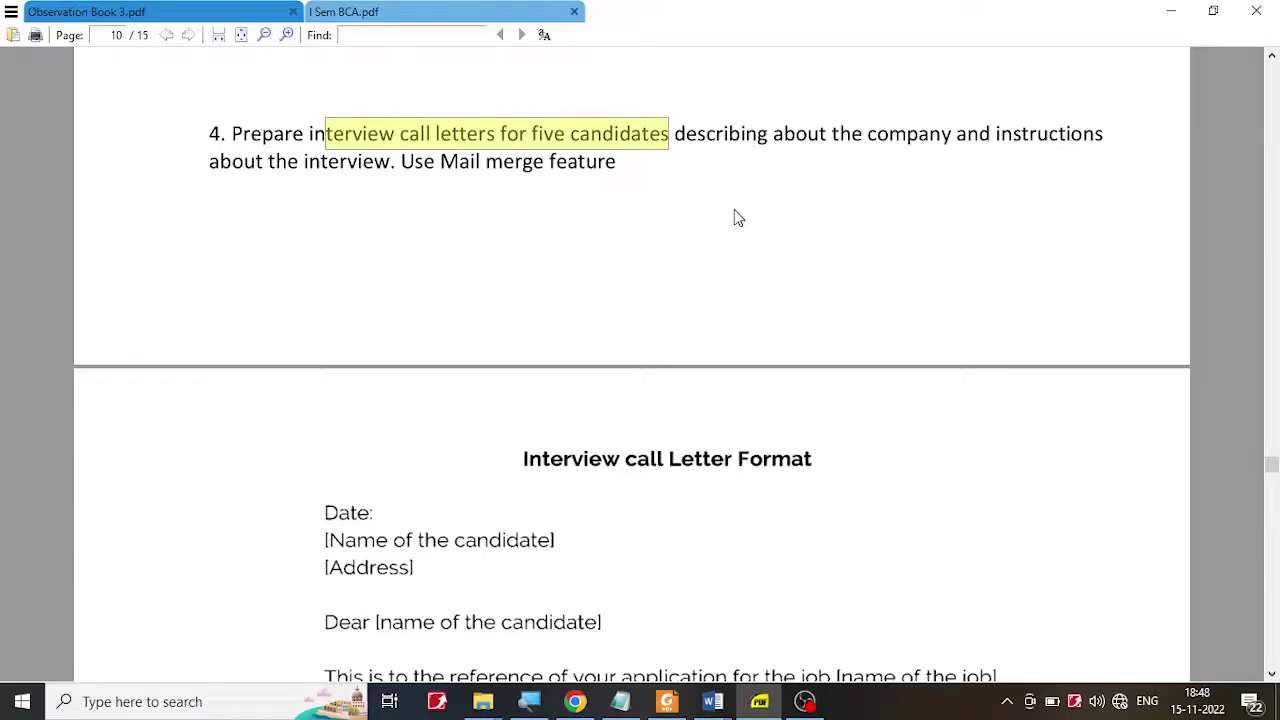
{"action": "left_click", "coordinate": [513, 165]}
{"action": "left_click_drag", "start_coordinate": [443, 161], "coordinate": [635, 175]}
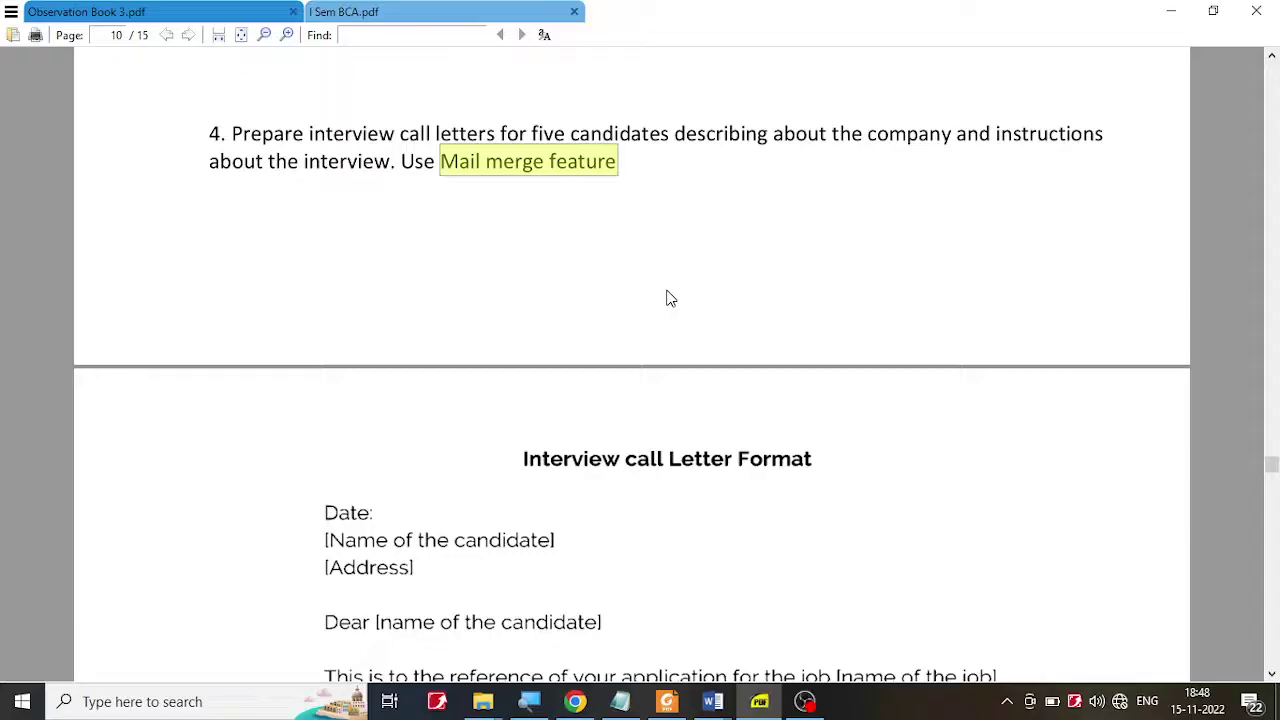
Step: Scroll from page 10 to the Interview call Letter Format on page 11, then bring up Word's taskbar previews
{"action": "scroll", "coordinate": [670, 298], "scroll_direction": "down", "scroll_amount": 4}
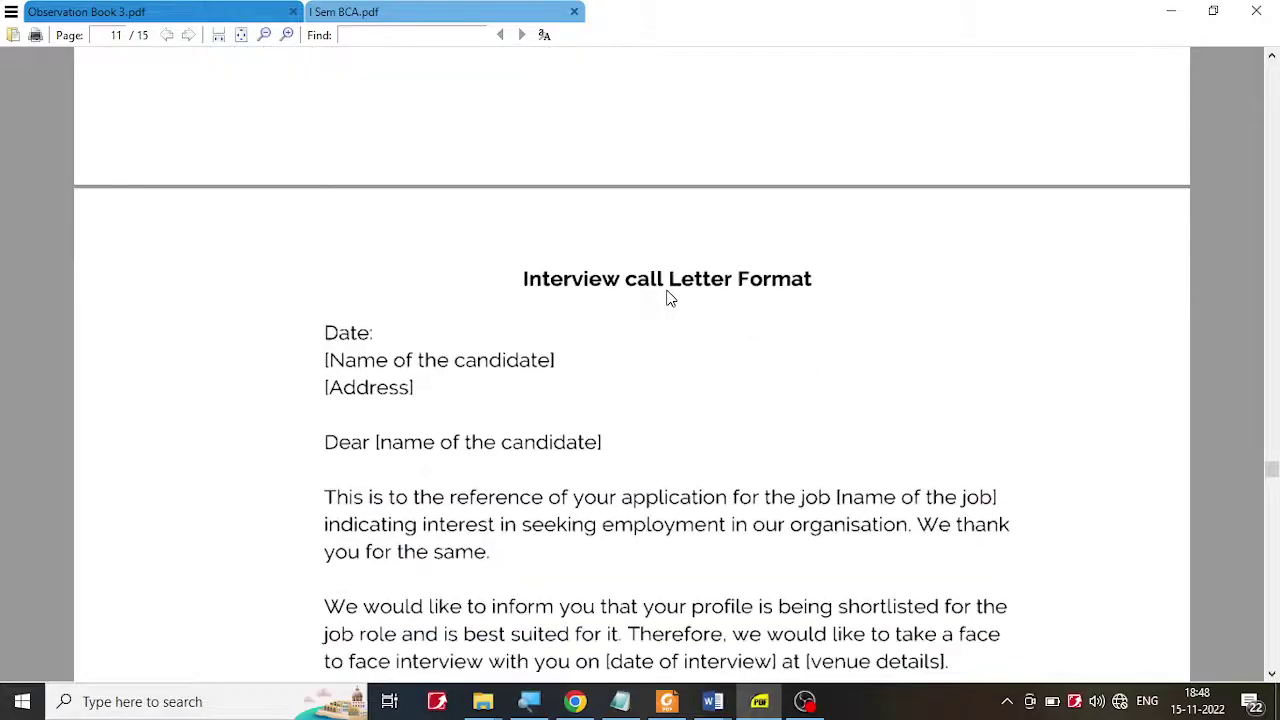
{"action": "scroll", "coordinate": [670, 298], "scroll_direction": "down", "scroll_amount": 1}
{"action": "scroll", "coordinate": [598, 231], "scroll_direction": "down", "scroll_amount": 2}
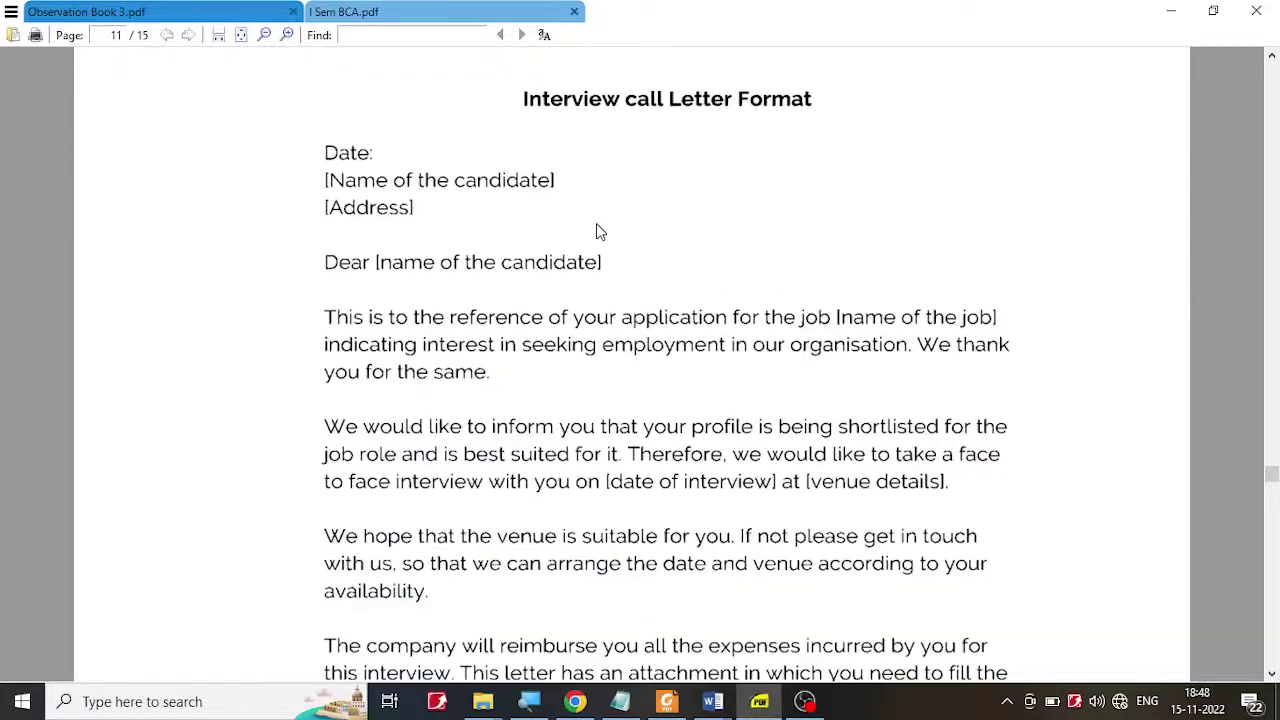
{"action": "scroll", "coordinate": [598, 231], "scroll_direction": "down", "scroll_amount": 7}
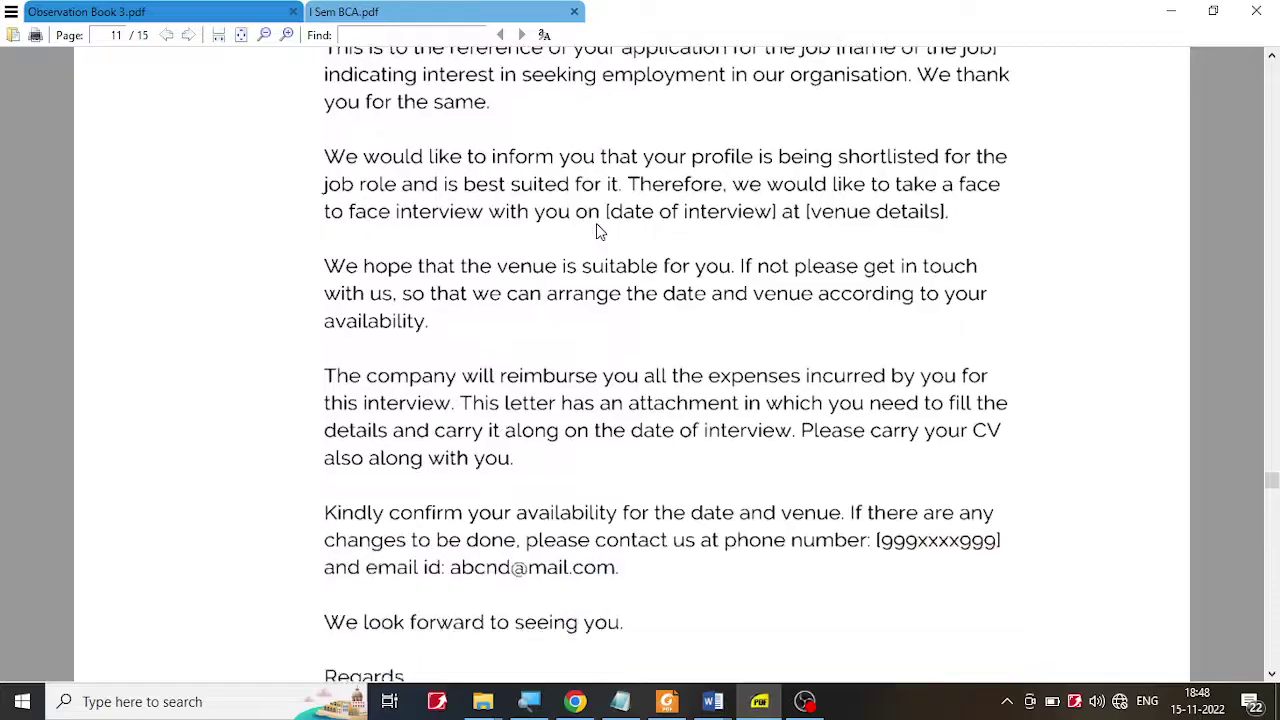
{"action": "scroll", "coordinate": [596, 230], "scroll_direction": "down", "scroll_amount": 4}
{"action": "scroll", "coordinate": [596, 230], "scroll_direction": "up", "scroll_amount": 2}
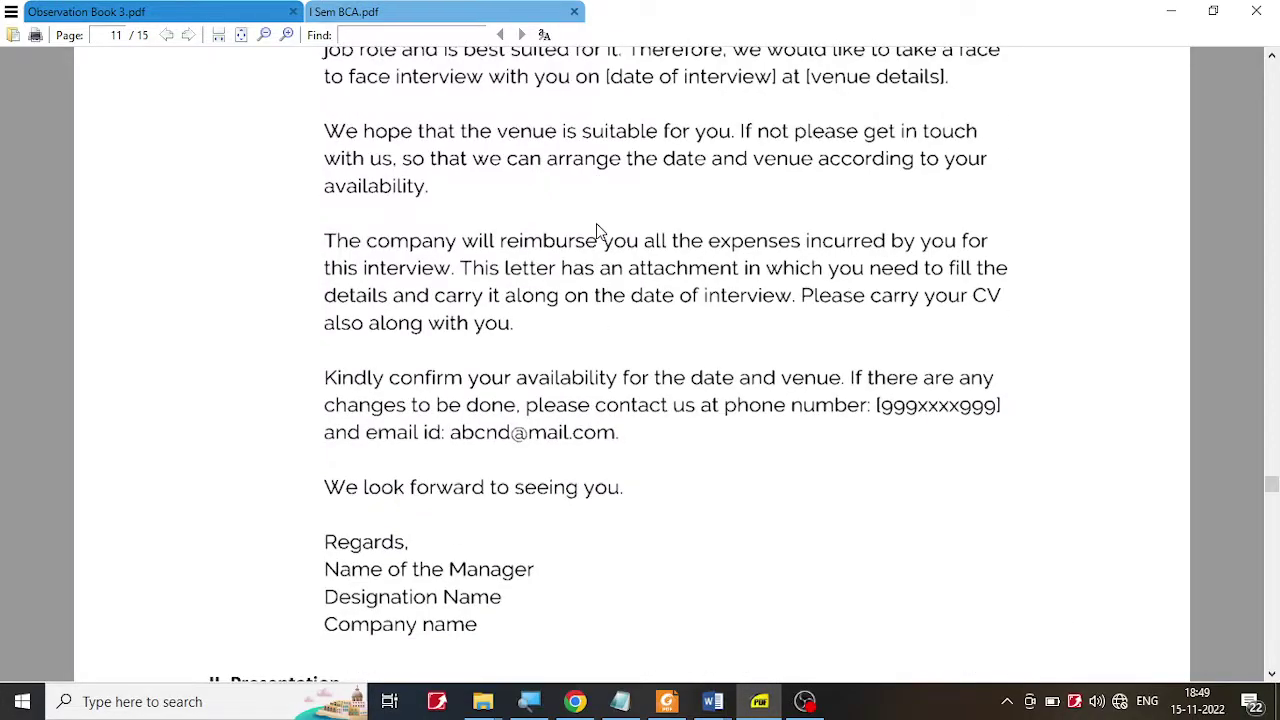
{"action": "left_click", "coordinate": [712, 701]}
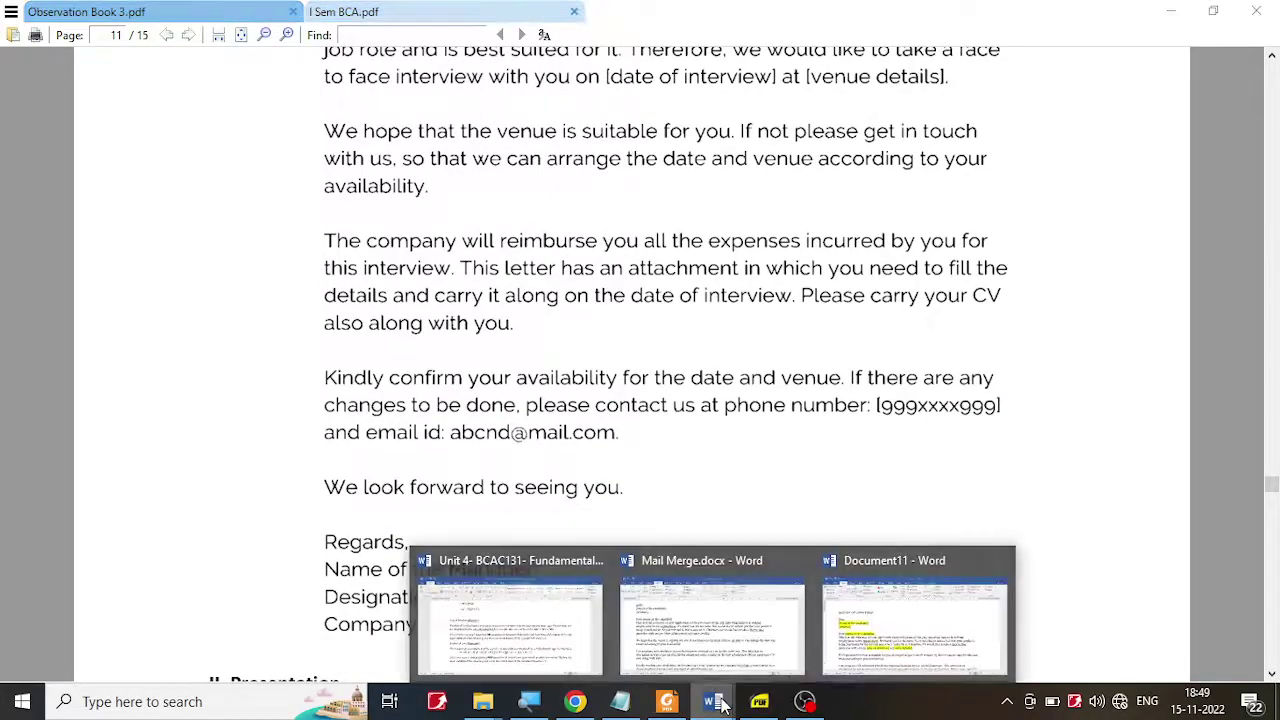
Step: Switch to the Document11 letter draft and zoom it out to 150%
{"action": "left_click", "coordinate": [904, 648]}
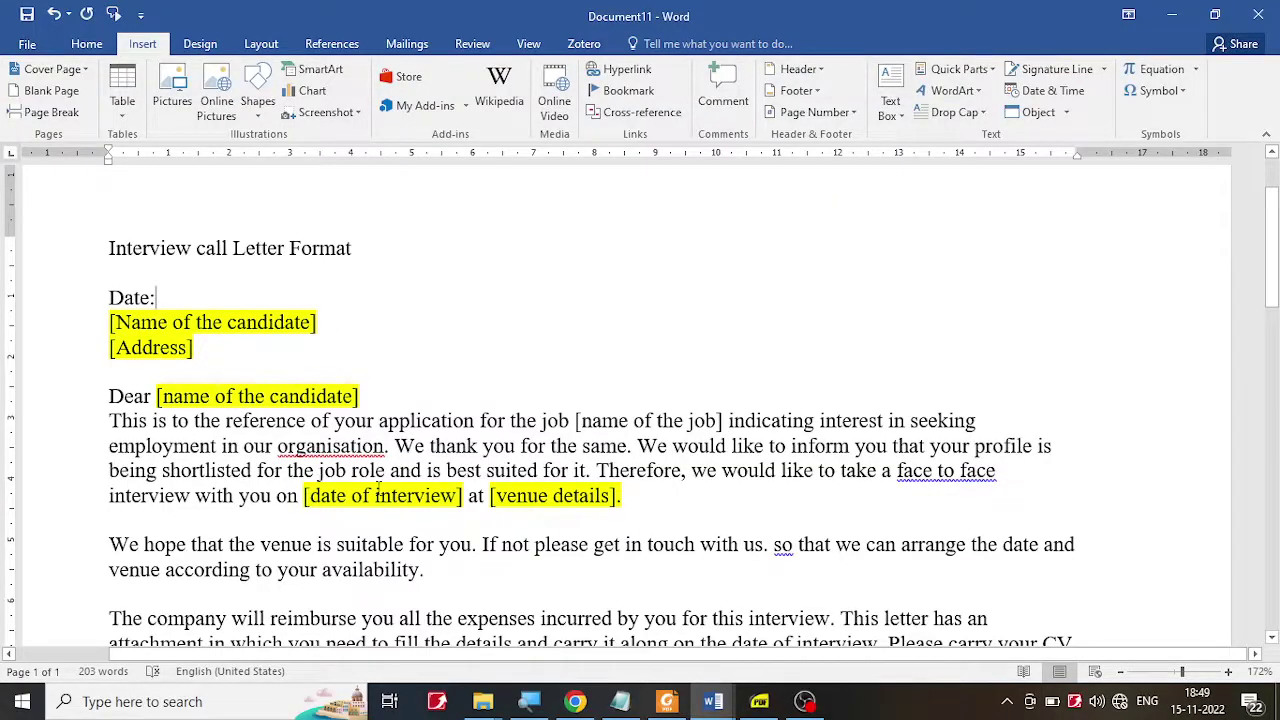
{"action": "scroll", "coordinate": [623, 446], "scroll_direction": "down", "scroll_amount": 3}
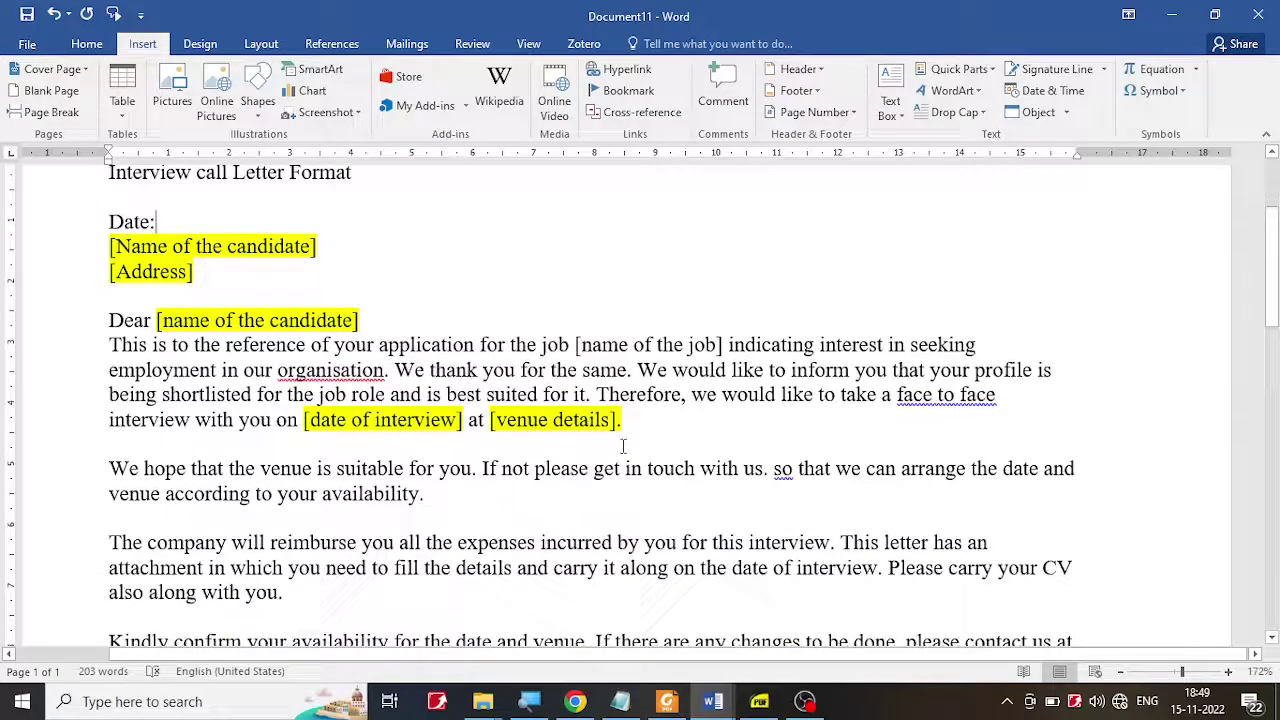
{"action": "scroll", "coordinate": [623, 446], "scroll_direction": "up", "scroll_amount": 1}
{"action": "scroll", "coordinate": [623, 446], "scroll_direction": "up", "scroll_amount": 1}
{"action": "left_click", "coordinate": [1120, 672]}
{"action": "left_click", "coordinate": [1120, 672]}
{"action": "left_click", "coordinate": [1120, 672]}
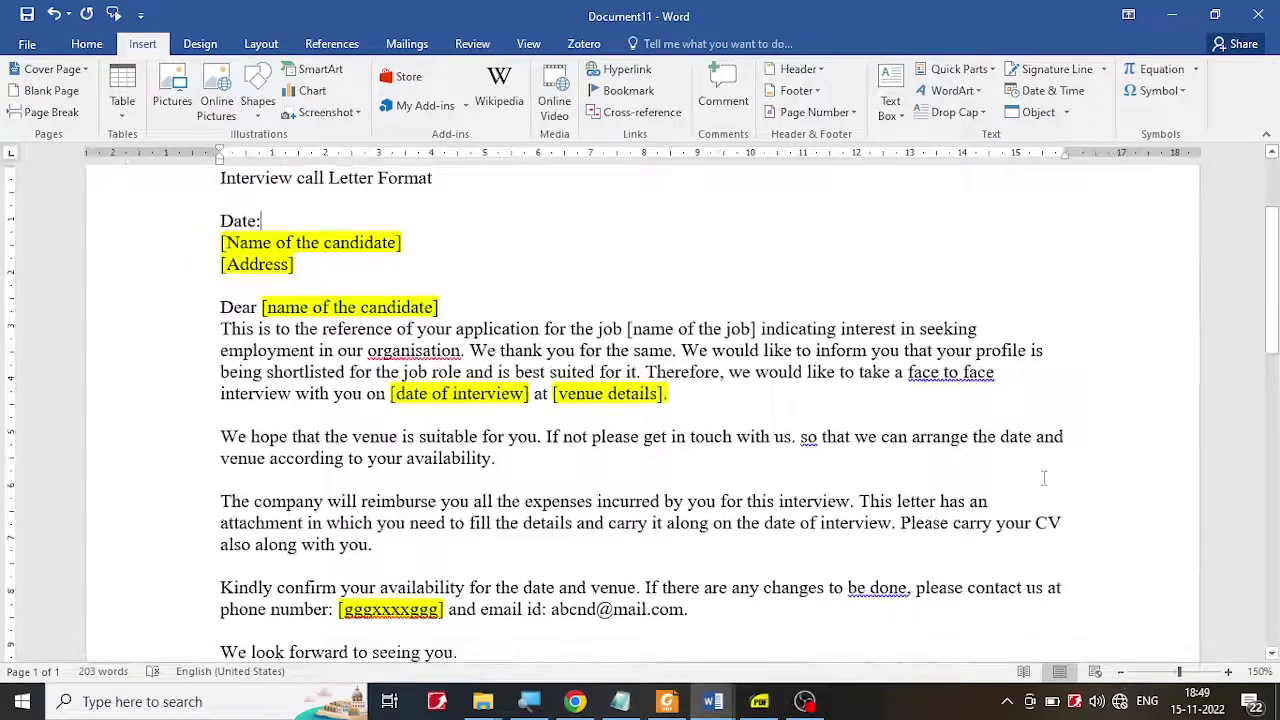
{"action": "scroll", "coordinate": [1042, 472], "scroll_direction": "up", "scroll_amount": 1}
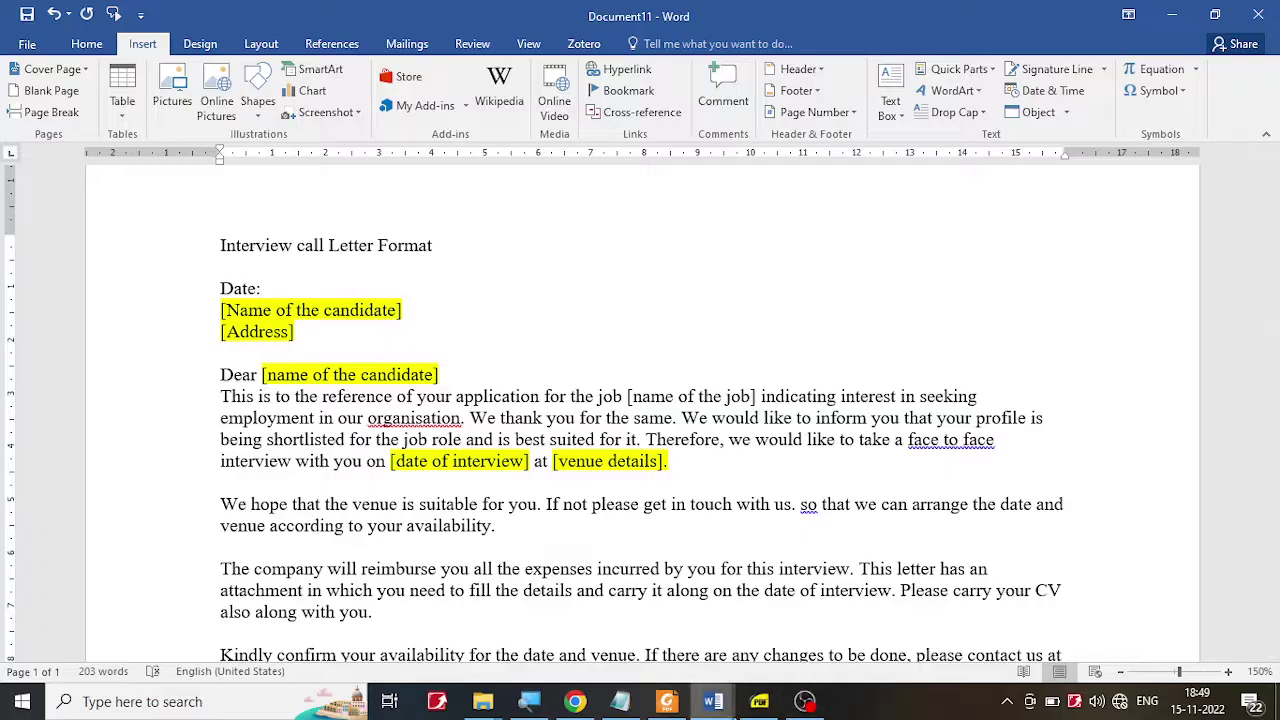
Step: Check the letter format title in the PDF, then return to Document11
{"action": "left_click", "coordinate": [760, 701]}
{"action": "scroll", "coordinate": [762, 545], "scroll_direction": "up", "scroll_amount": 6}
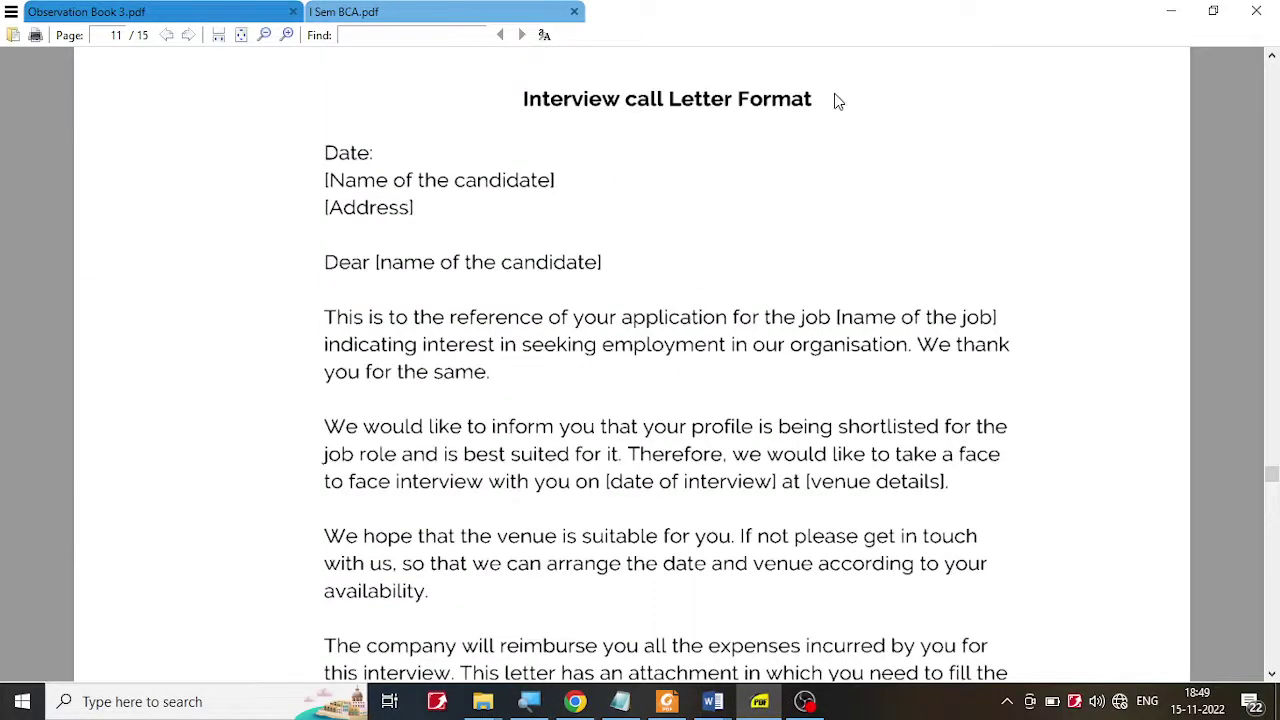
{"action": "mouse_move", "coordinate": [720, 703]}
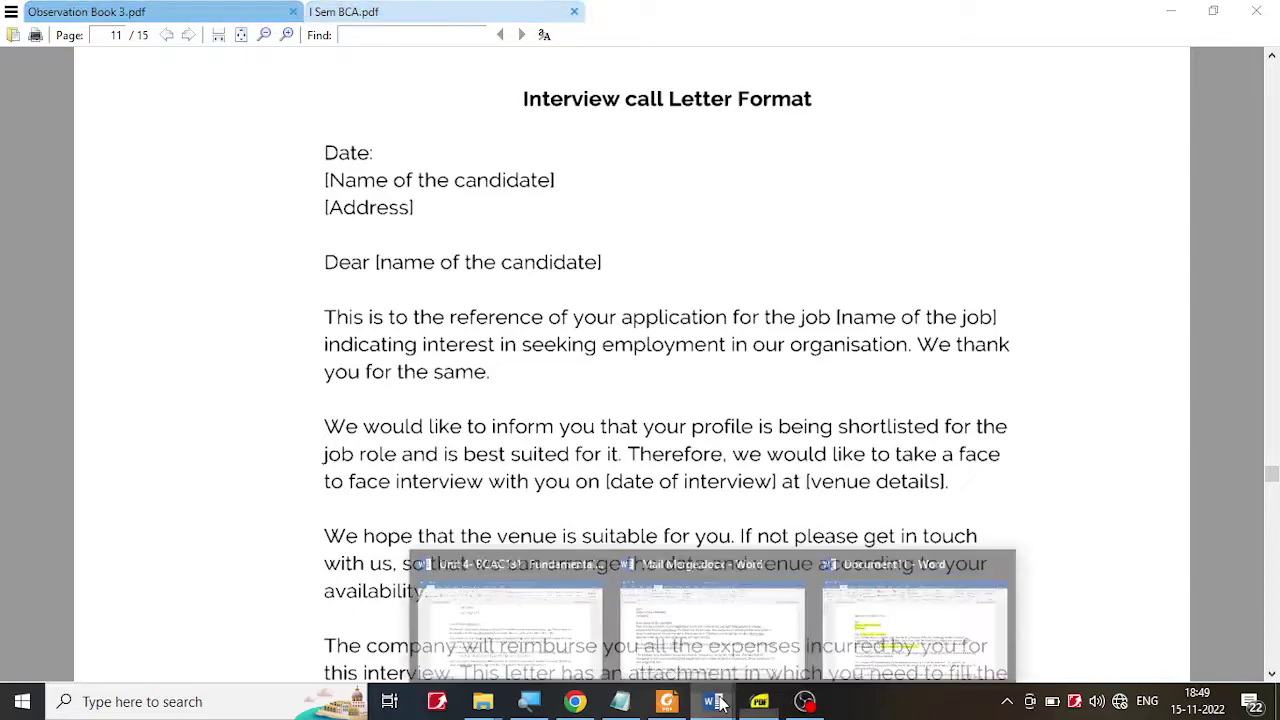
{"action": "left_click", "coordinate": [868, 612]}
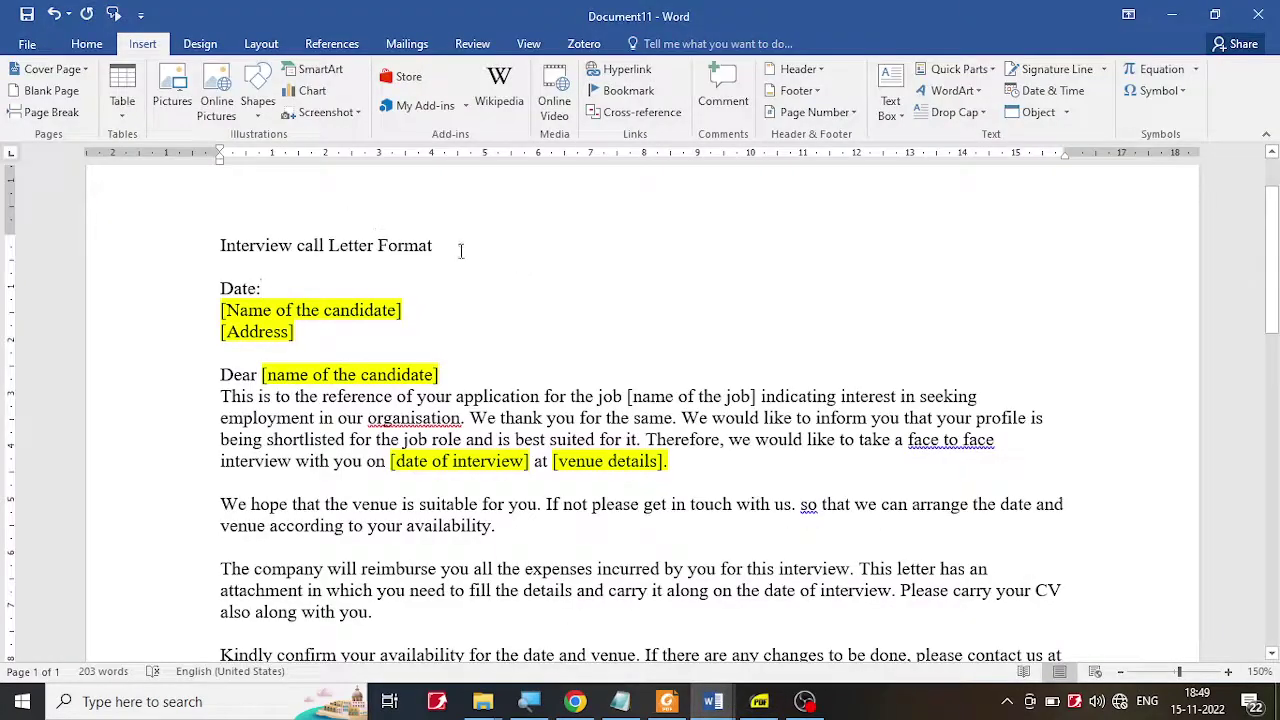
Step: Make the title 'Interview call Letter Format' bold, 11 pt and centred
{"action": "left_click_drag", "start_coordinate": [445, 249], "coordinate": [217, 248]}
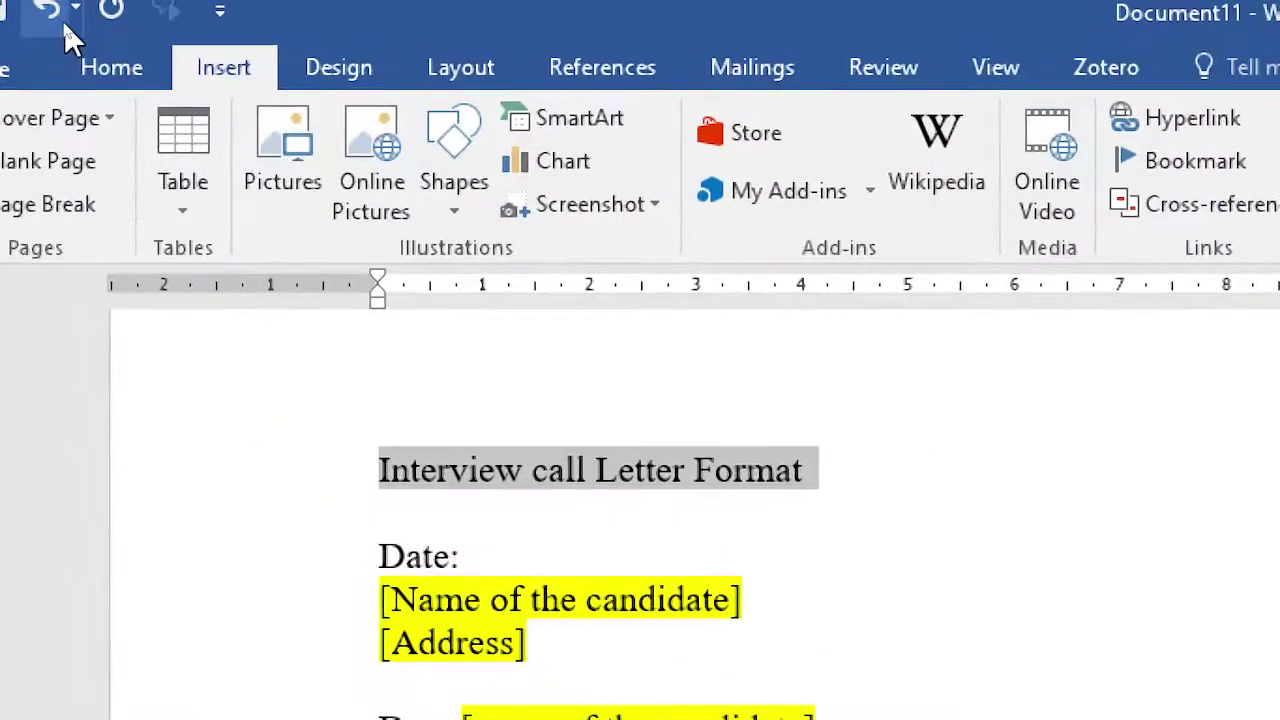
{"action": "left_click", "coordinate": [95, 48]}
{"action": "left_click", "coordinate": [258, 190]}
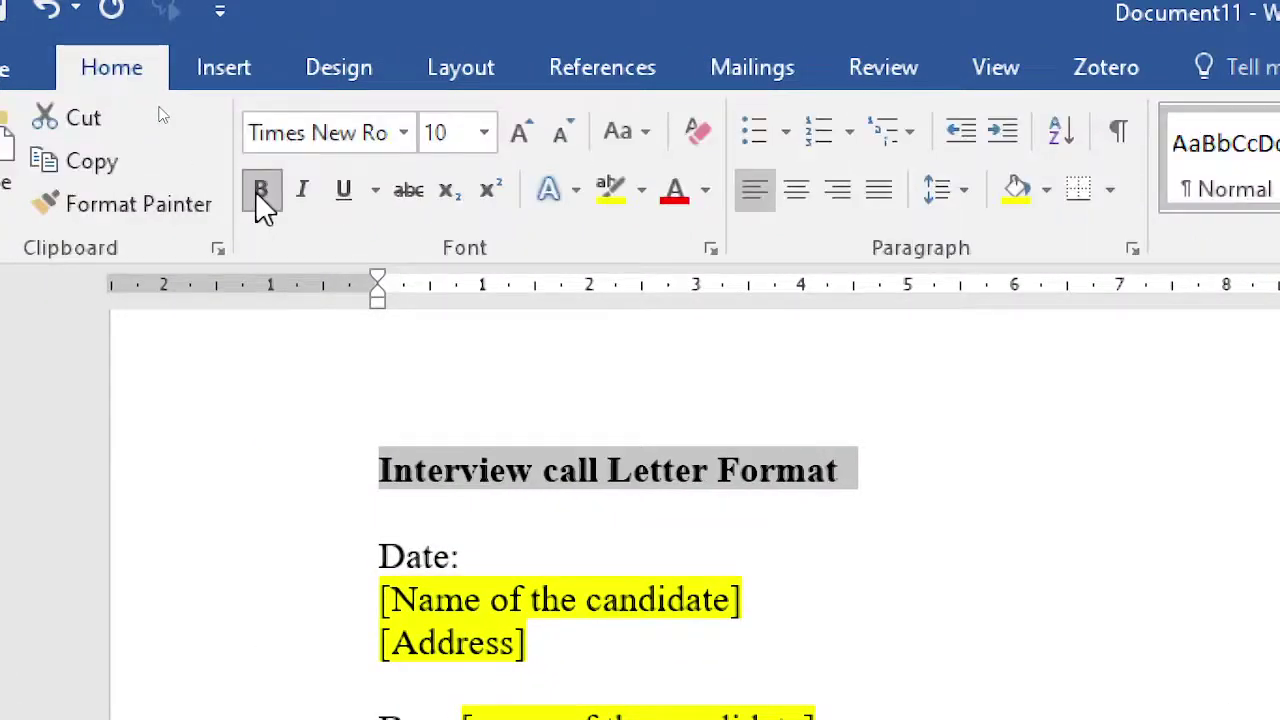
{"action": "left_click", "coordinate": [518, 133]}
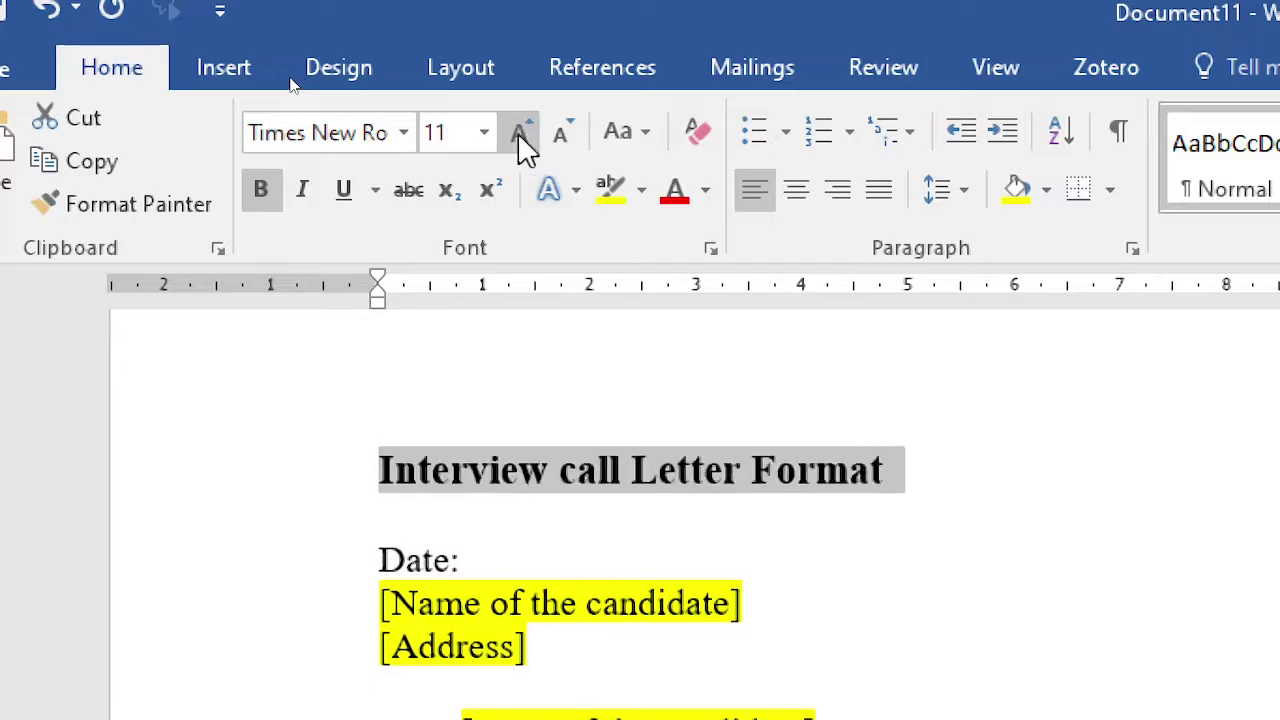
{"action": "left_click", "coordinate": [806, 206]}
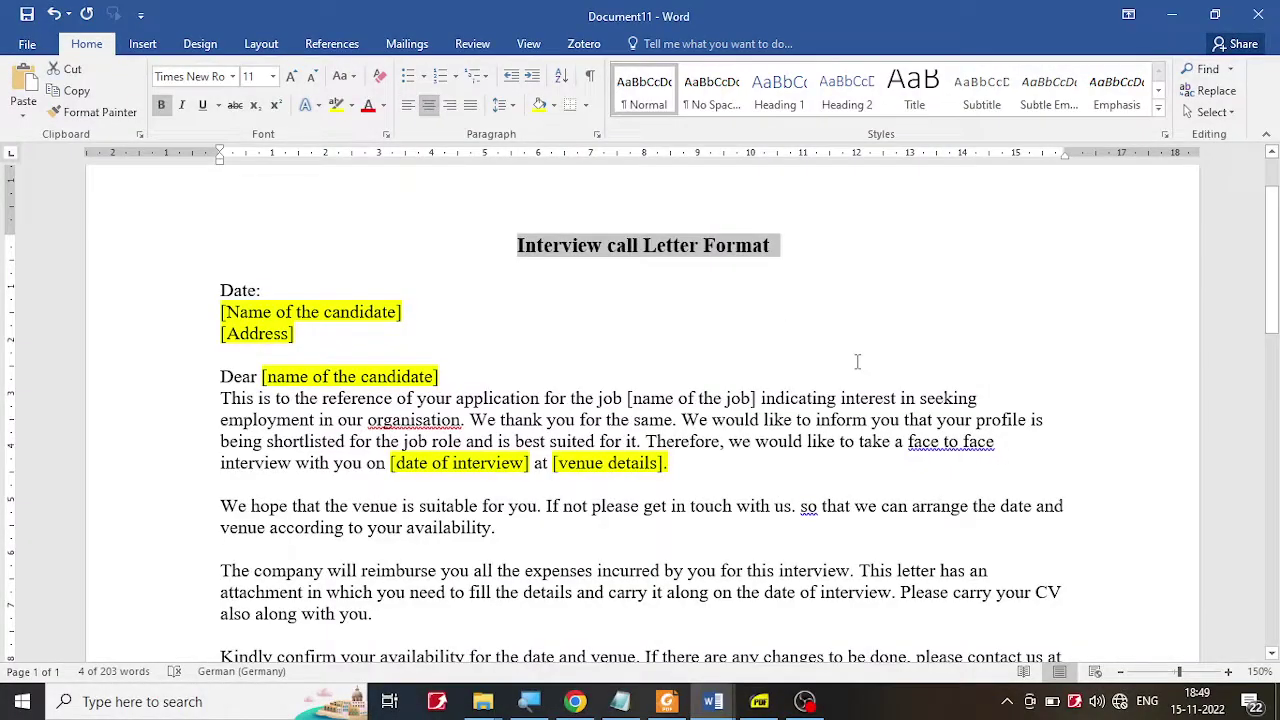
{"action": "left_click", "coordinate": [857, 361]}
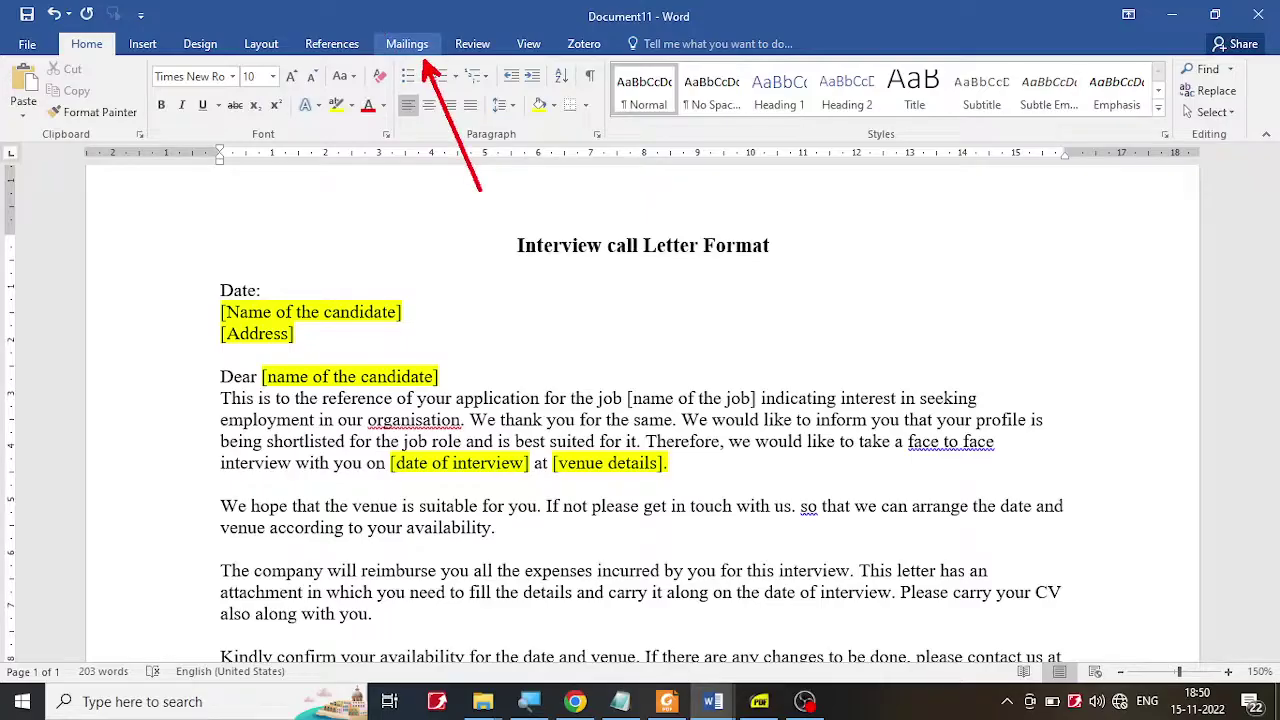
Step: Launch the Step-by-Step Mail Merge Wizard from Mailings, with Letters as the document type
{"action": "left_click", "coordinate": [402, 48]}
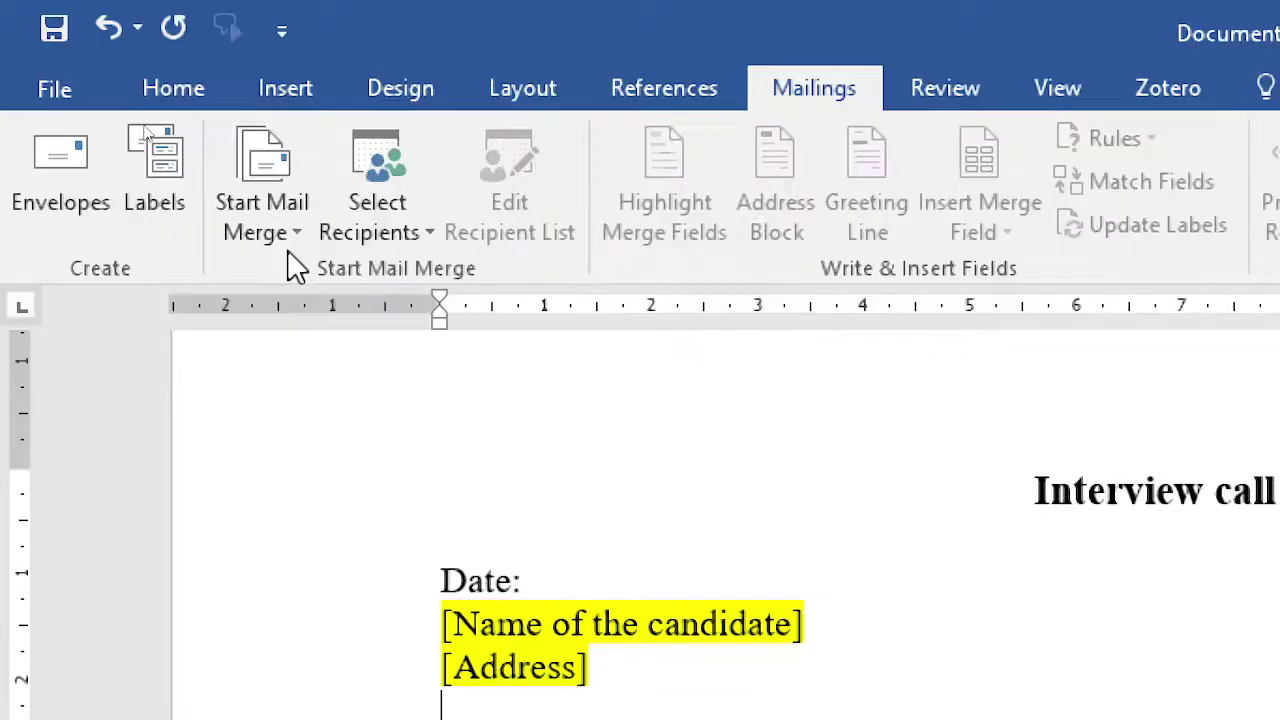
{"action": "left_click", "coordinate": [296, 232]}
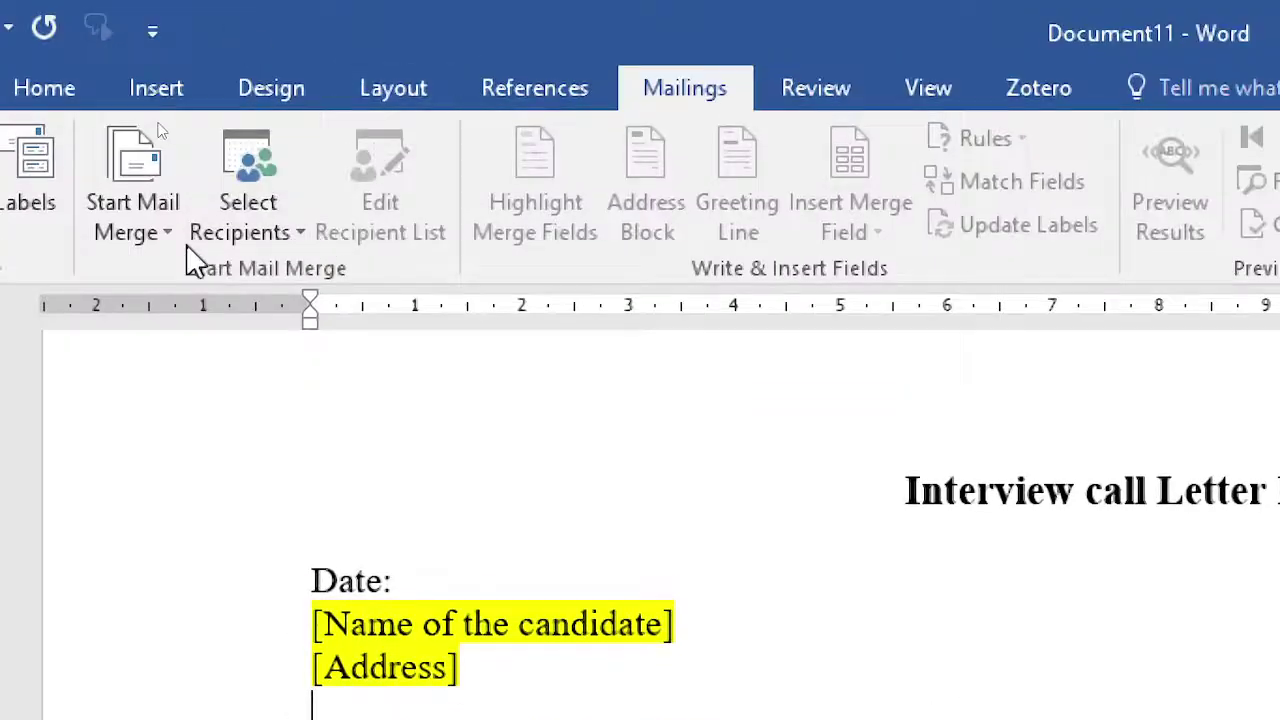
{"action": "left_click", "coordinate": [175, 245]}
{"action": "left_click", "coordinate": [271, 569]}
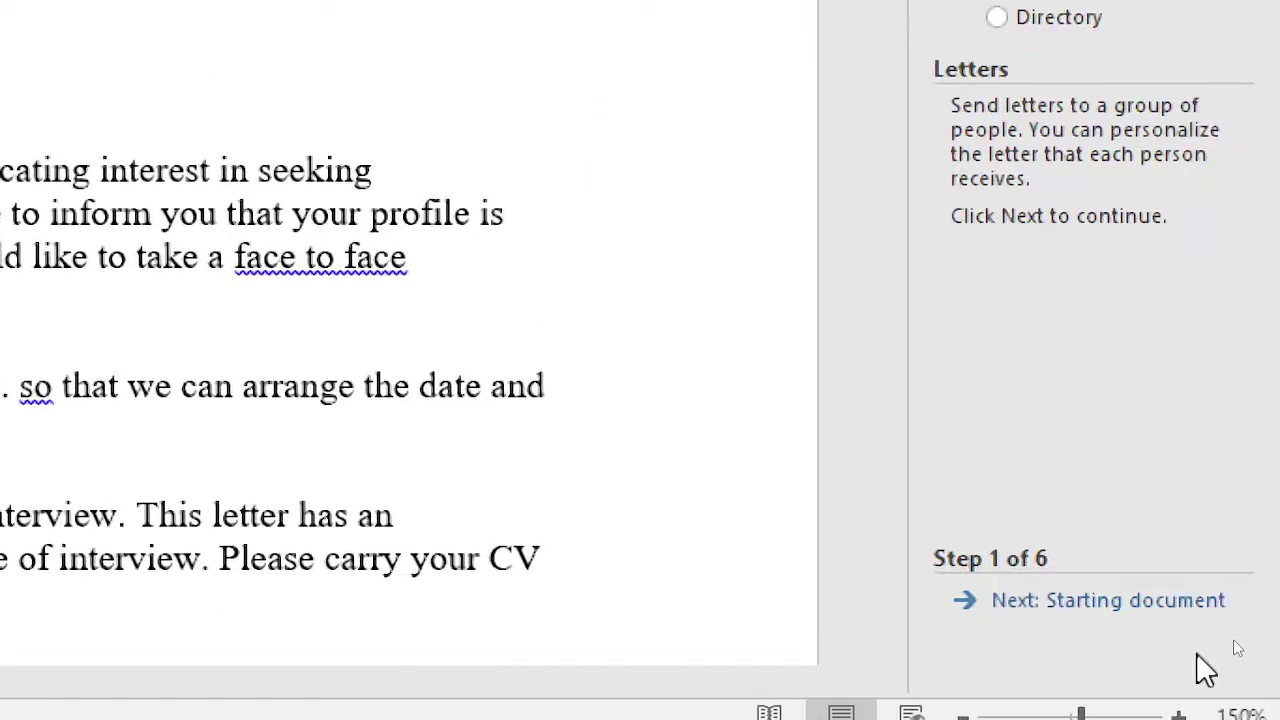
Step: Advance the wizard past Starting document to step 3 of 6, Select recipients
{"action": "left_click", "coordinate": [1080, 602]}
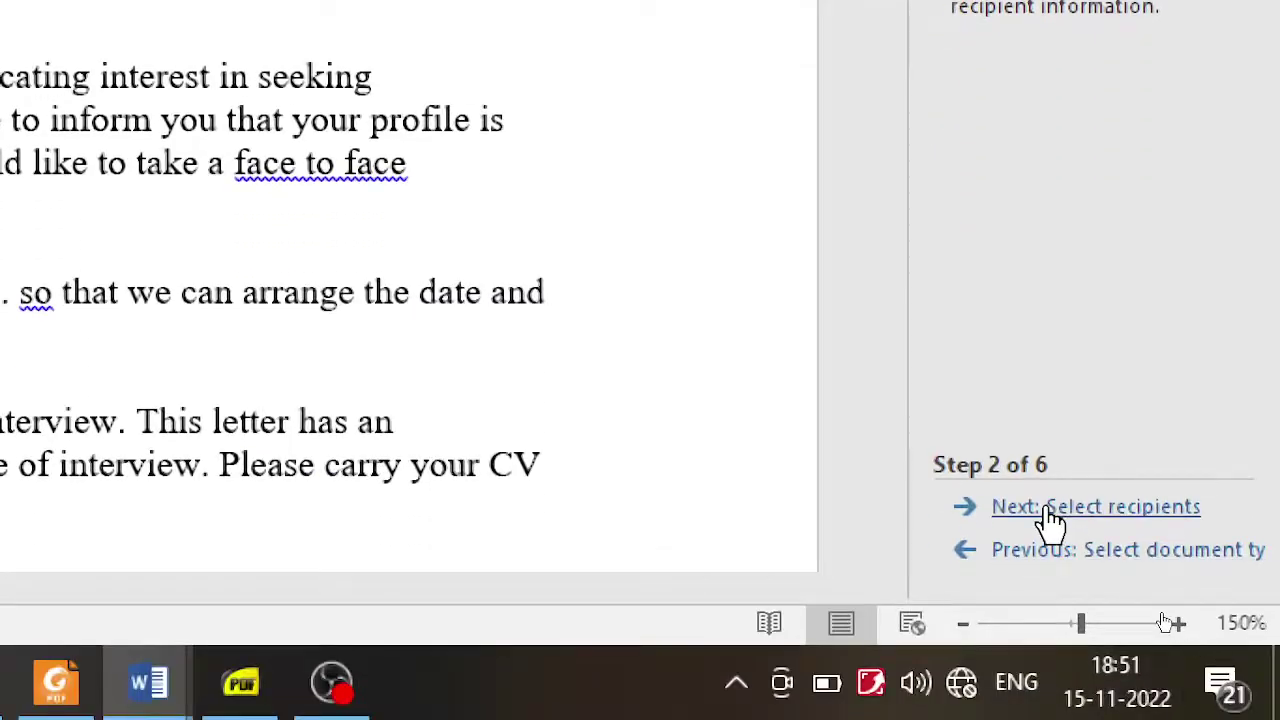
{"action": "left_click", "coordinate": [1050, 514]}
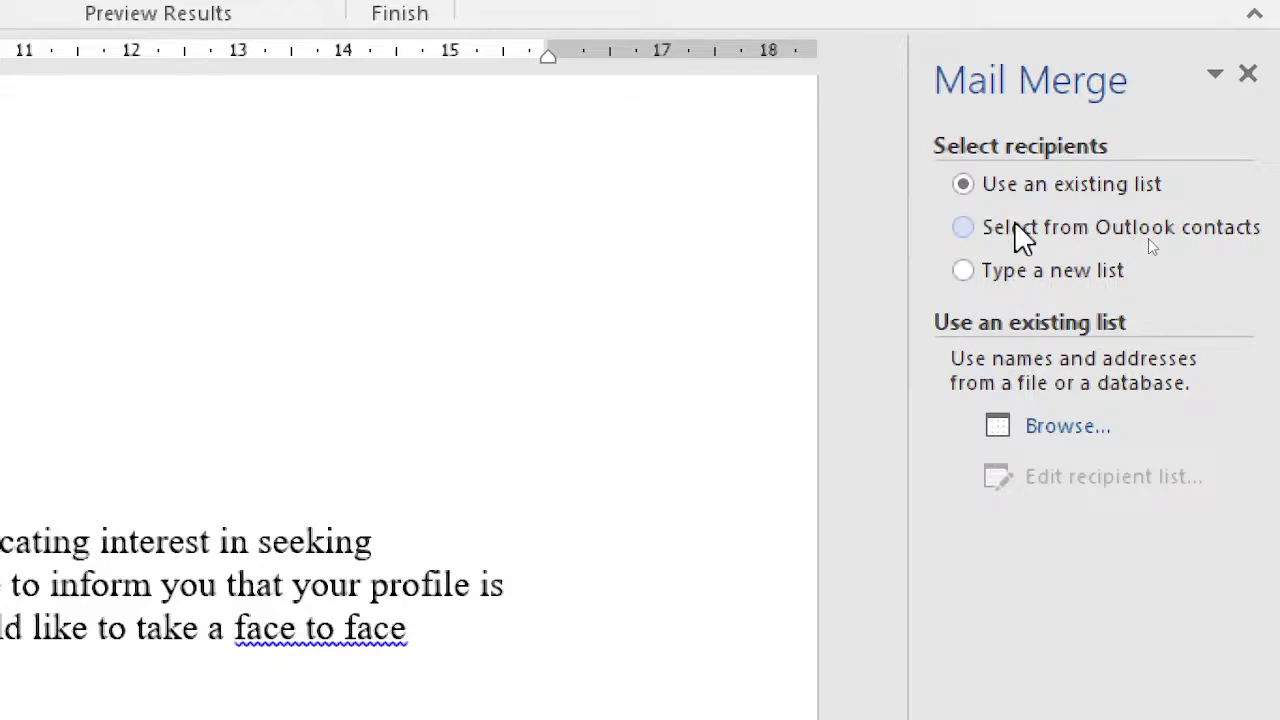
Step: Choose Type a new list and create an empty New Address List
{"action": "left_click", "coordinate": [966, 271]}
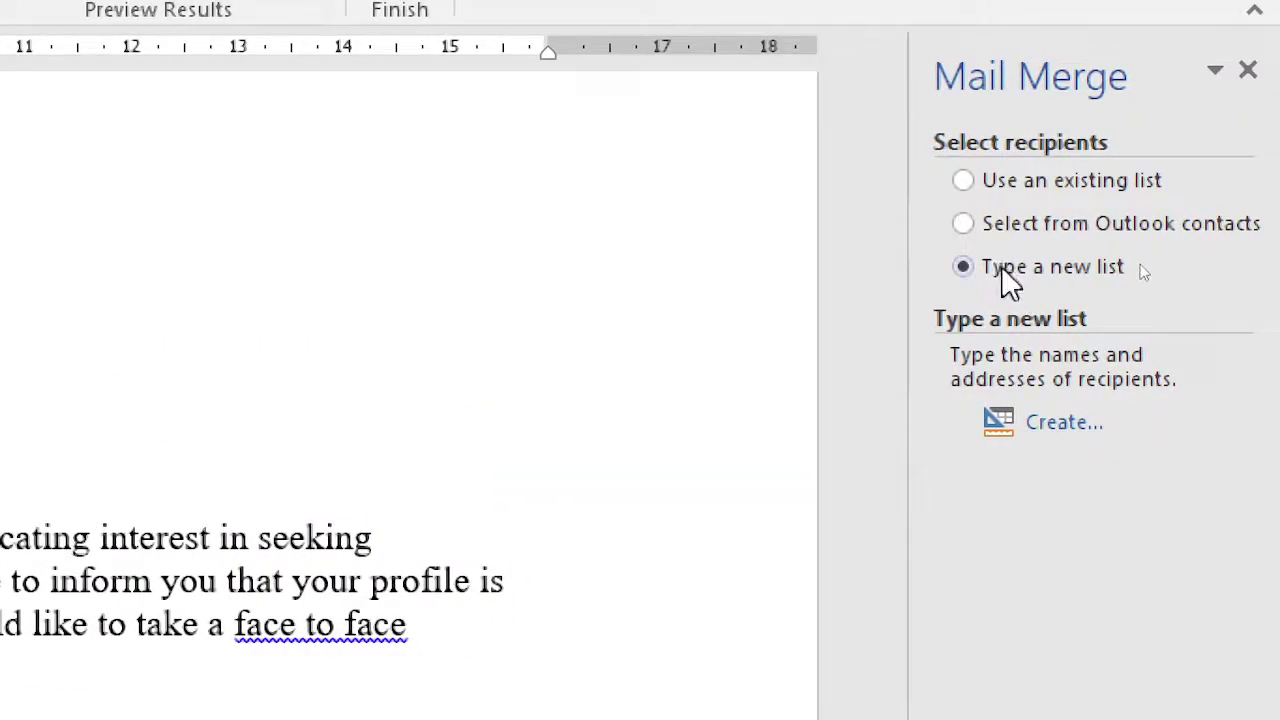
{"action": "left_click", "coordinate": [1038, 432]}
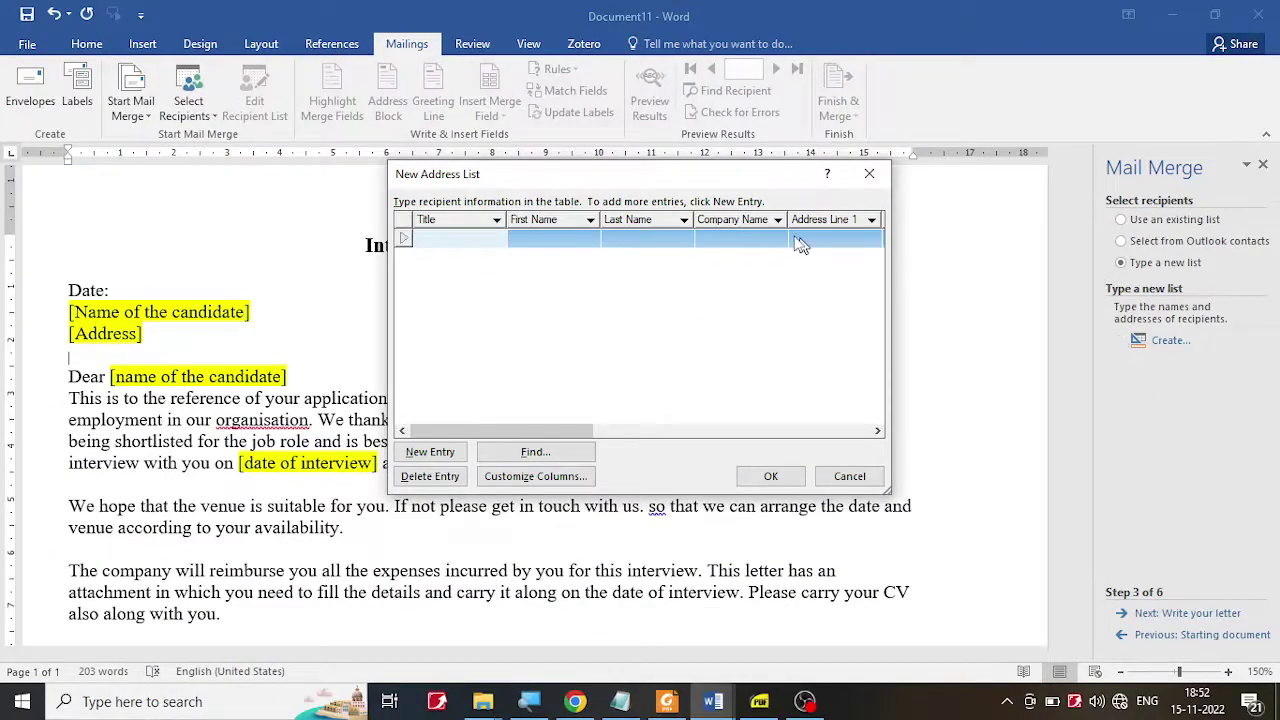
Step: Move the New Address List right beside the centred title and choose Customize Columns
{"action": "left_click_drag", "start_coordinate": [690, 178], "coordinate": [950, 268]}
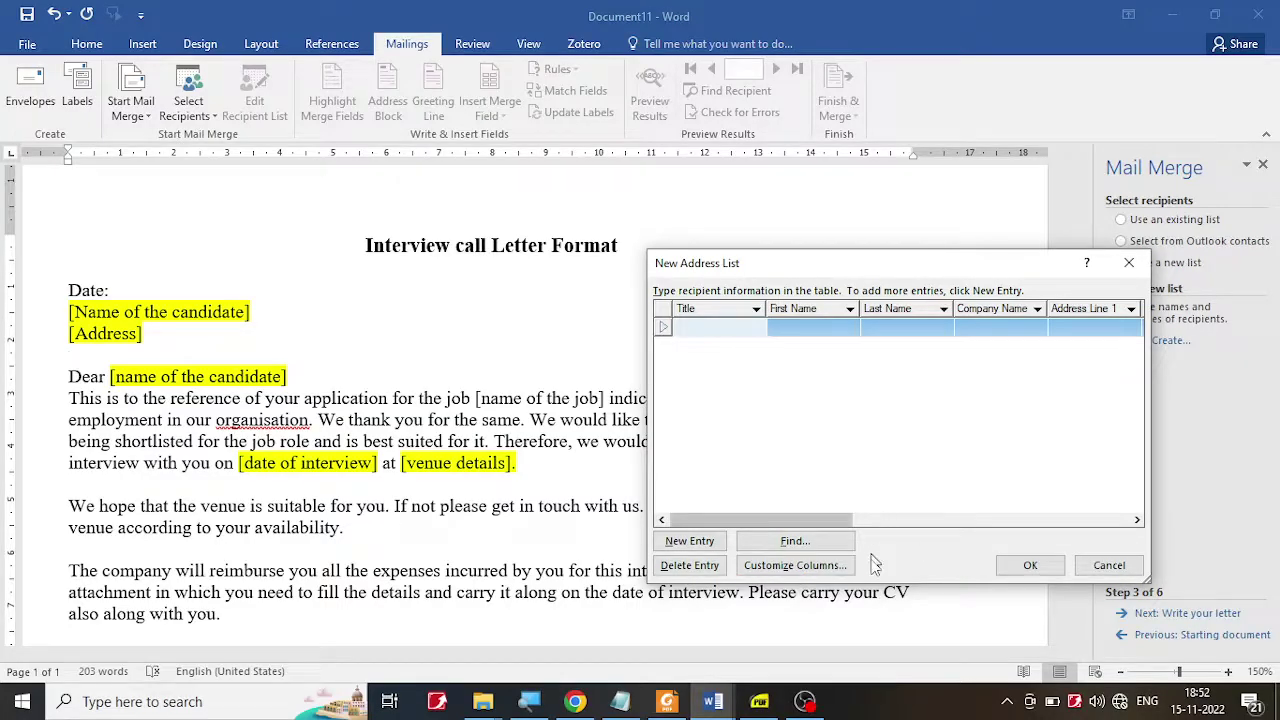
{"action": "left_click", "coordinate": [828, 572]}
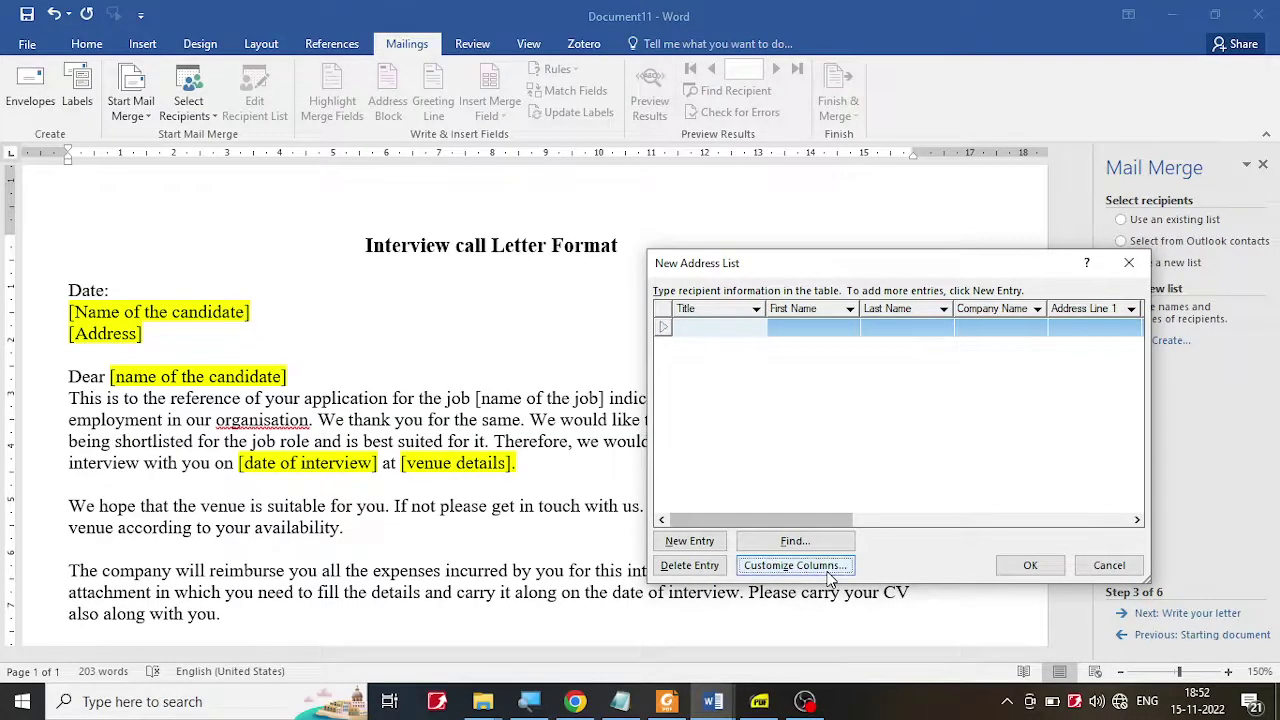
Step: Reposition the Customize Address List dialog listing default fields Title through E-mail Address
{"action": "left_click_drag", "start_coordinate": [630, 200], "coordinate": [738, 282]}
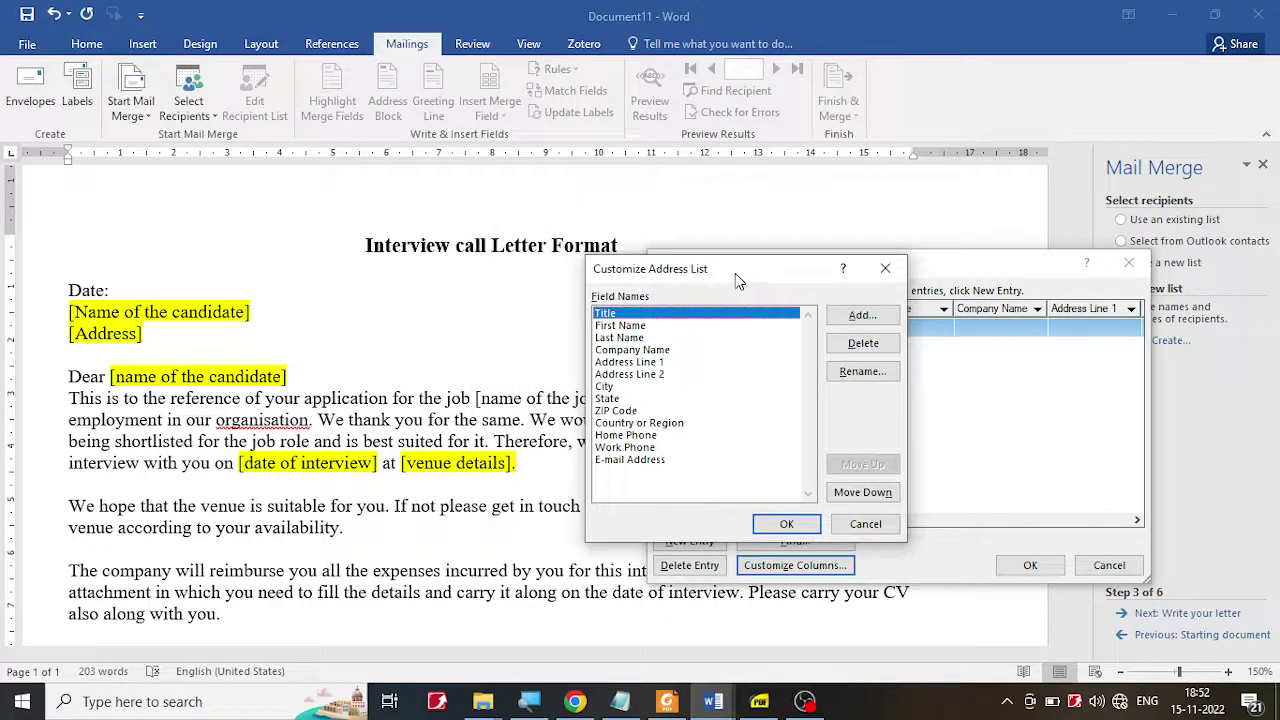
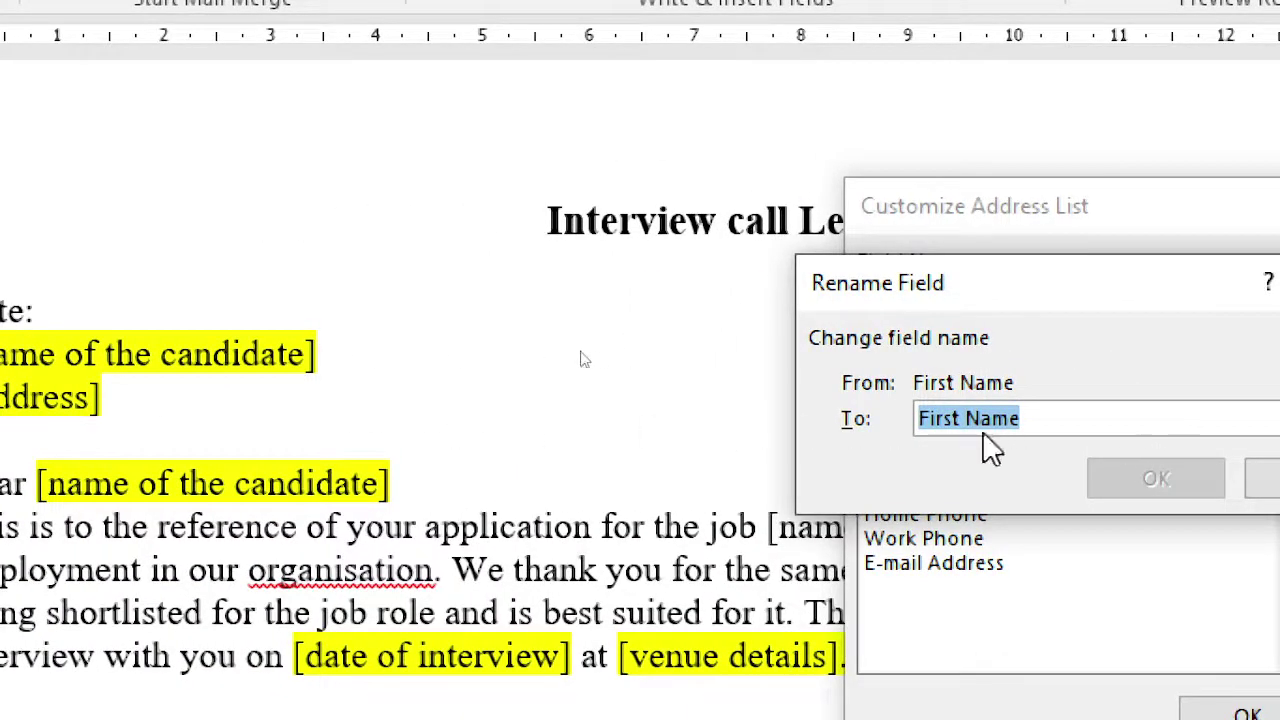
Step: Rename the First Name field to 'Name of the candidate' and confirm
{"action": "left_click_drag", "start_coordinate": [965, 418], "coordinate": [852, 418]}
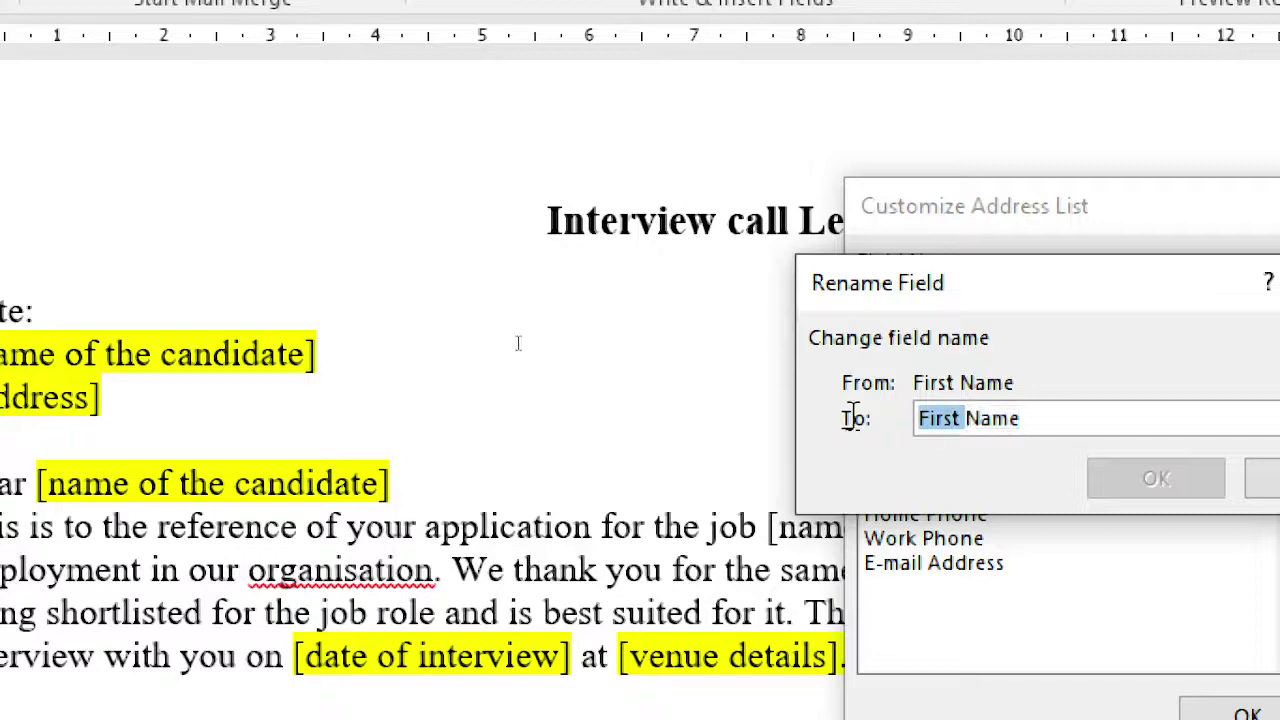
{"action": "key", "text": "Delete"}
{"action": "key", "text": "Delete"}
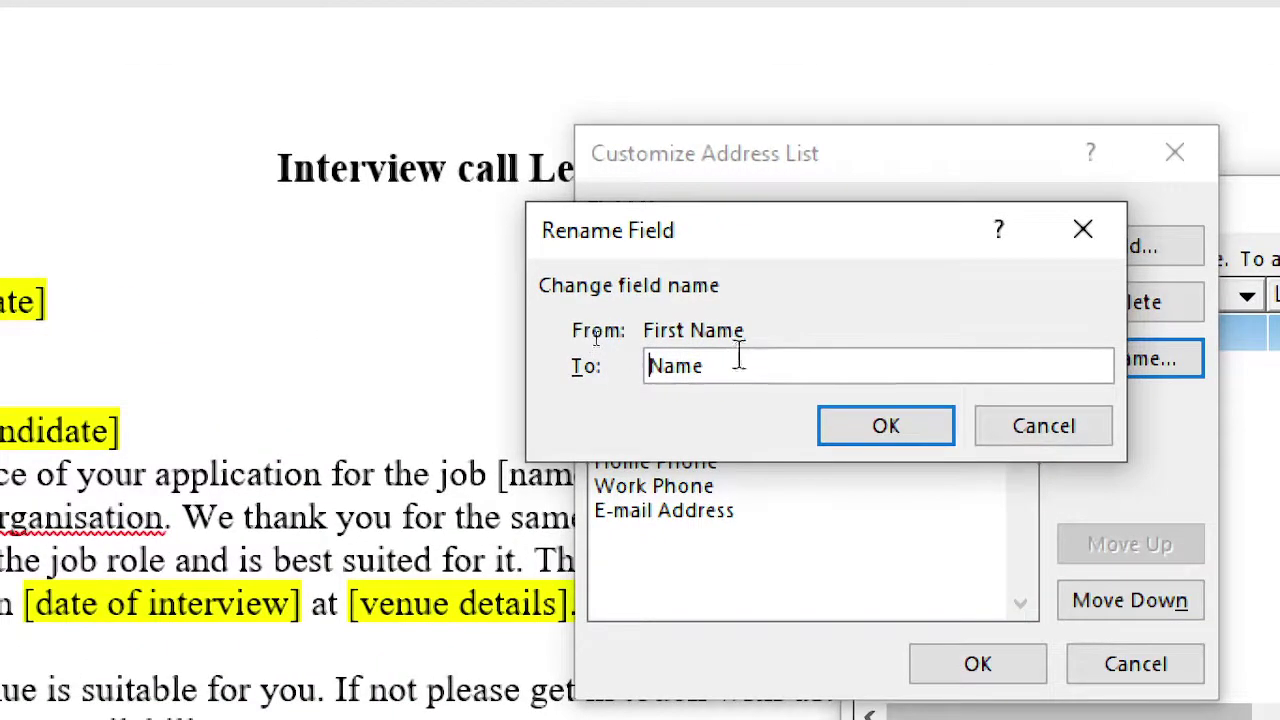
{"action": "type", "text": "of tje"}
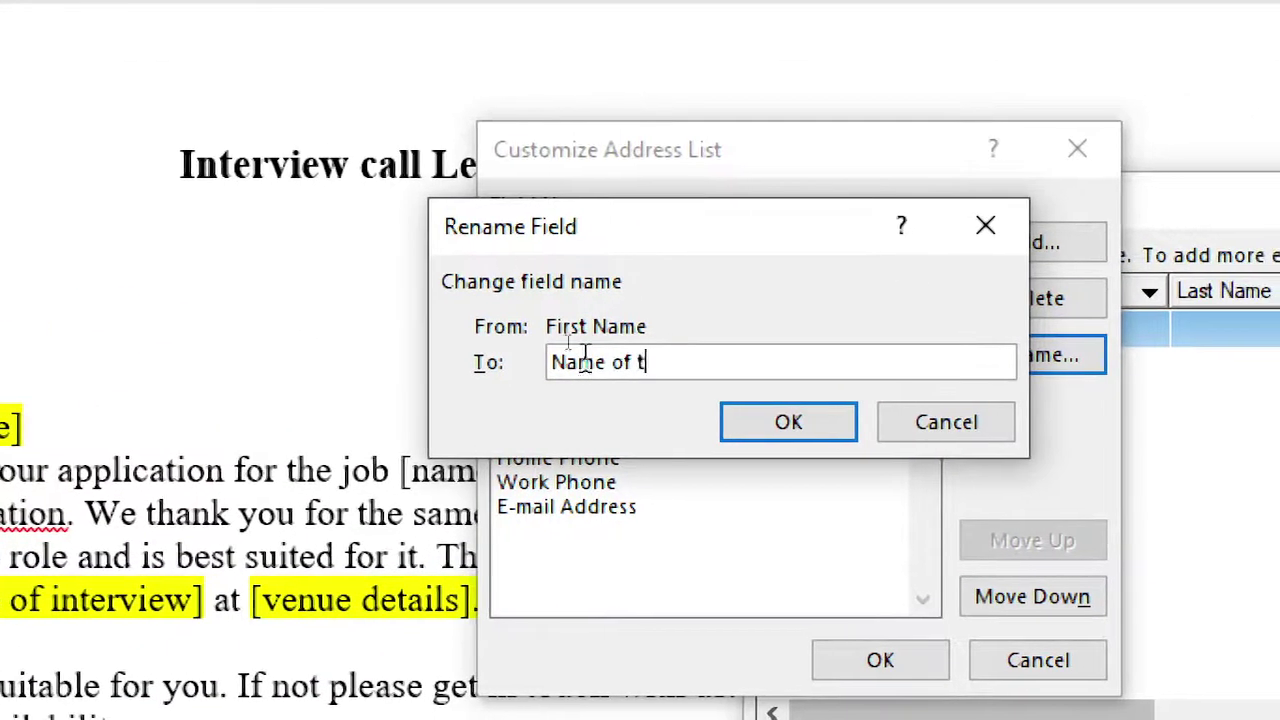
{"action": "key", "text": "BackSpace"}
{"action": "key", "text": "BackSpace"}
{"action": "key", "text": "BackSpace"}
{"action": "type", "text": "h"}
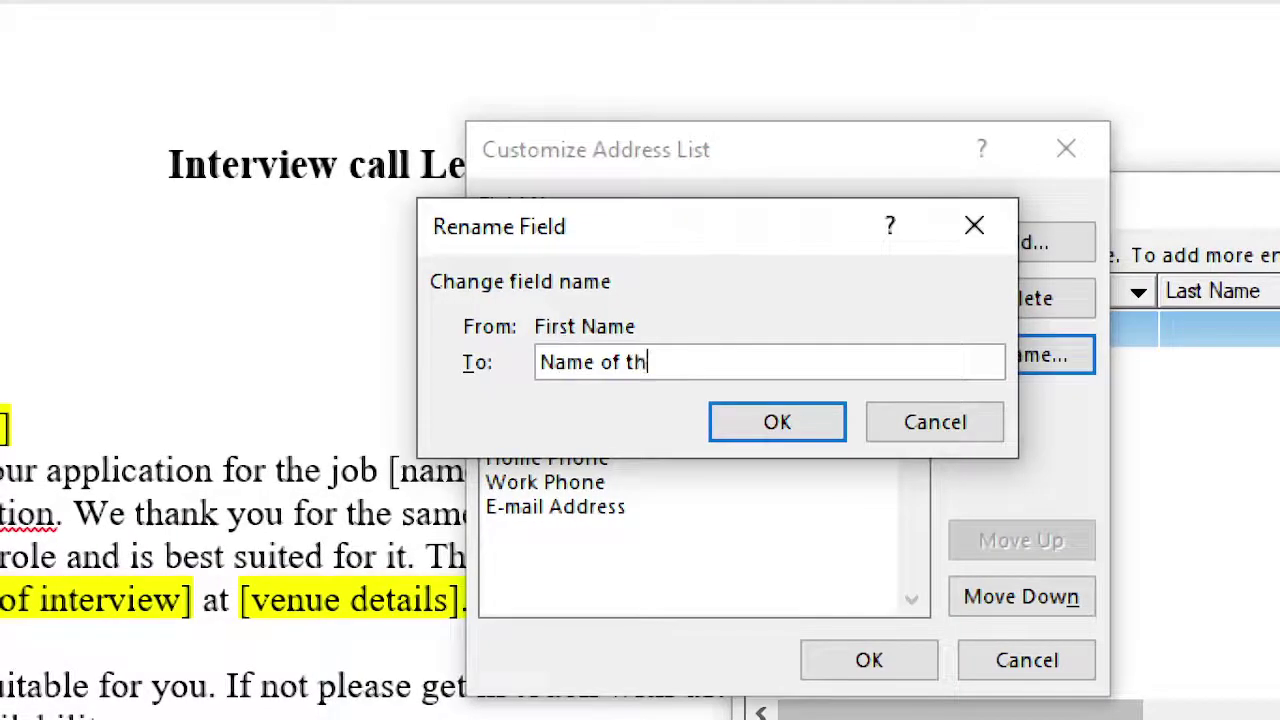
{"action": "type", "text": "e candidate"}
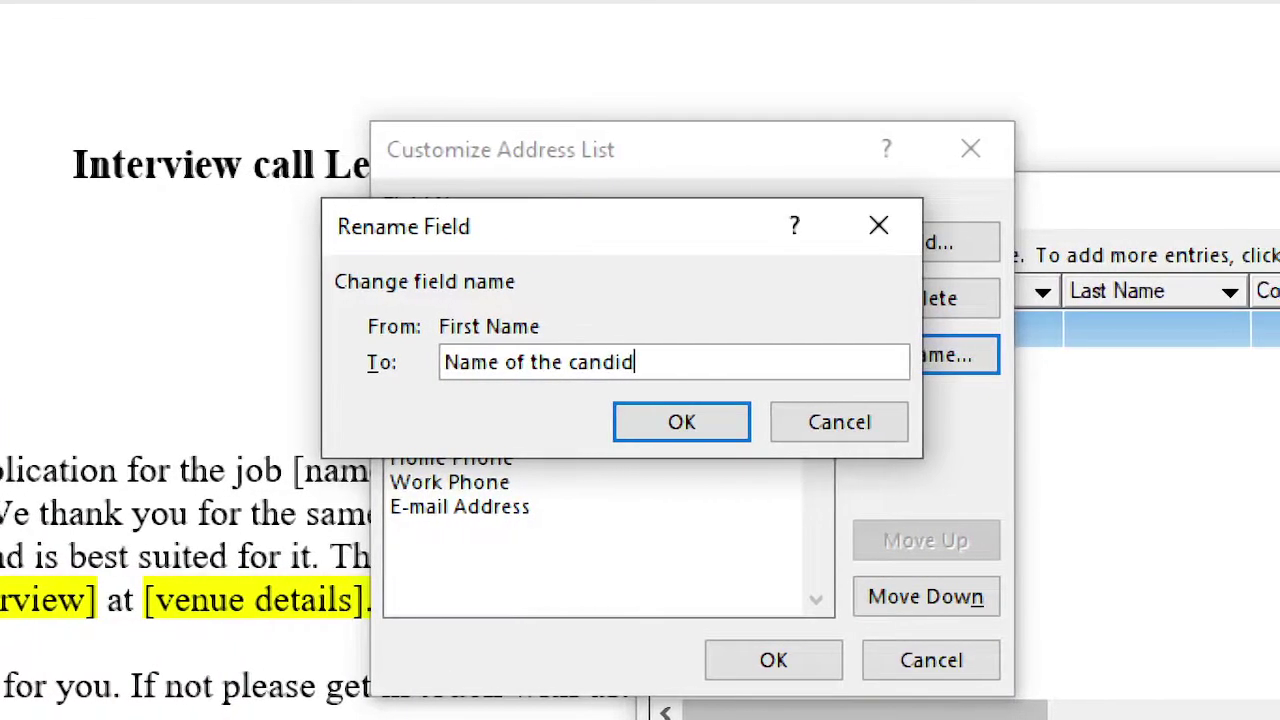
{"action": "left_click", "coordinate": [630, 423]}
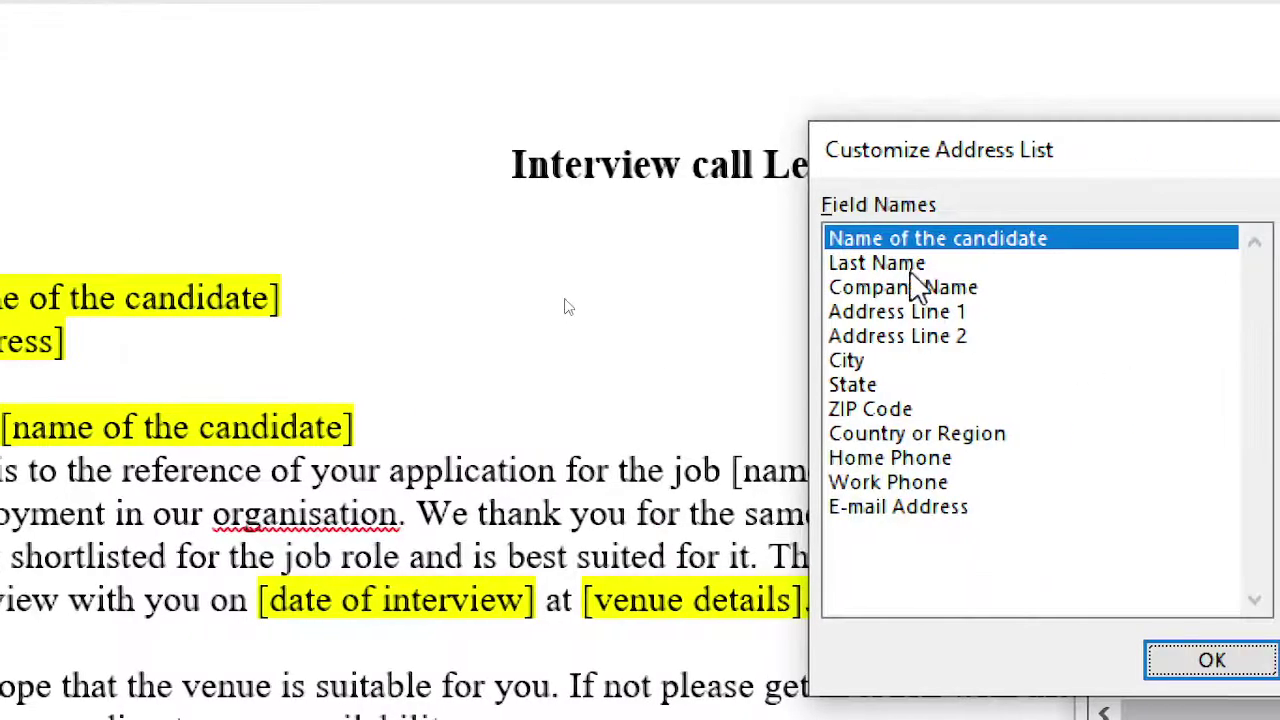
Step: Delete the Last Name and Company Name fields from the address list
{"action": "left_click", "coordinate": [1112, 266]}
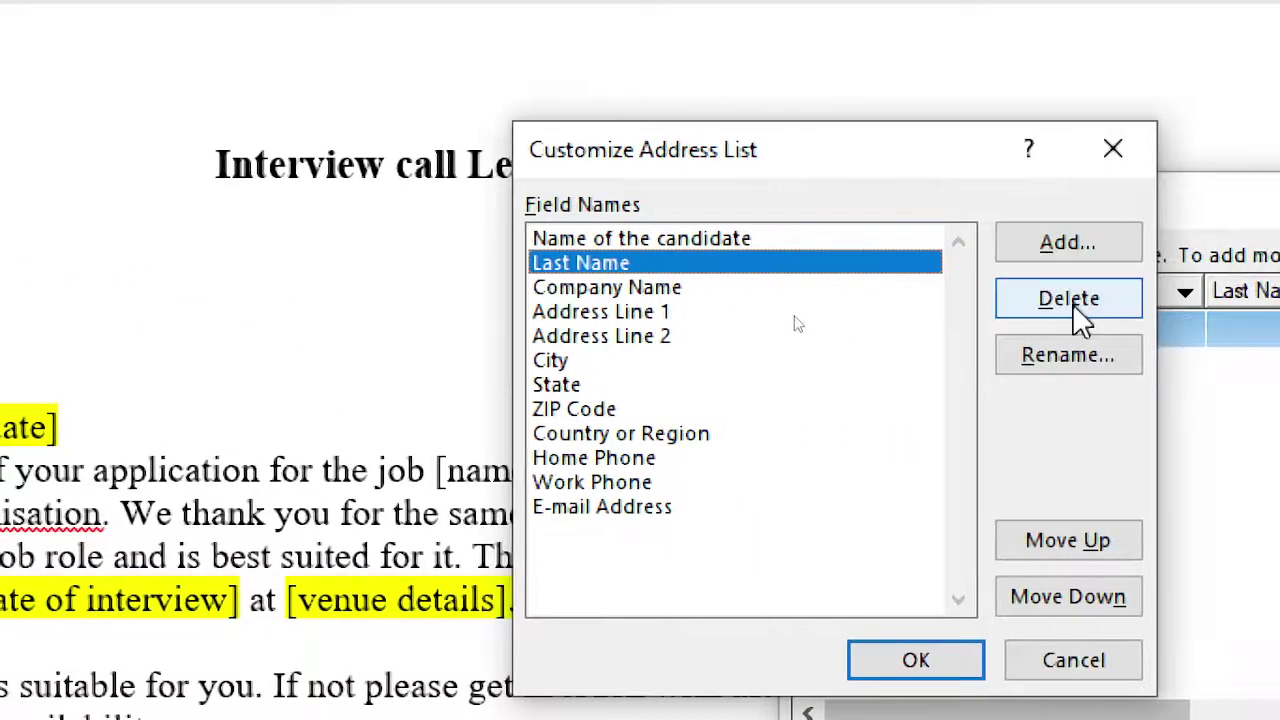
{"action": "left_click", "coordinate": [1072, 302]}
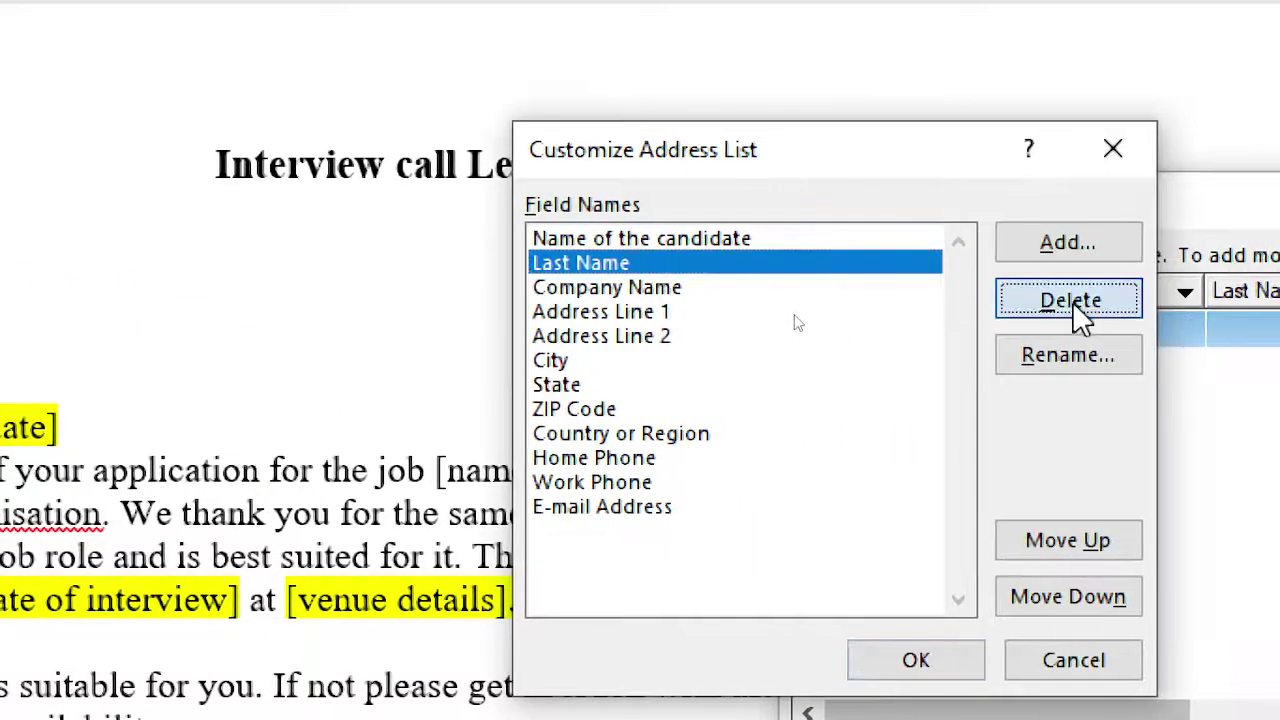
{"action": "left_click", "coordinate": [711, 486]}
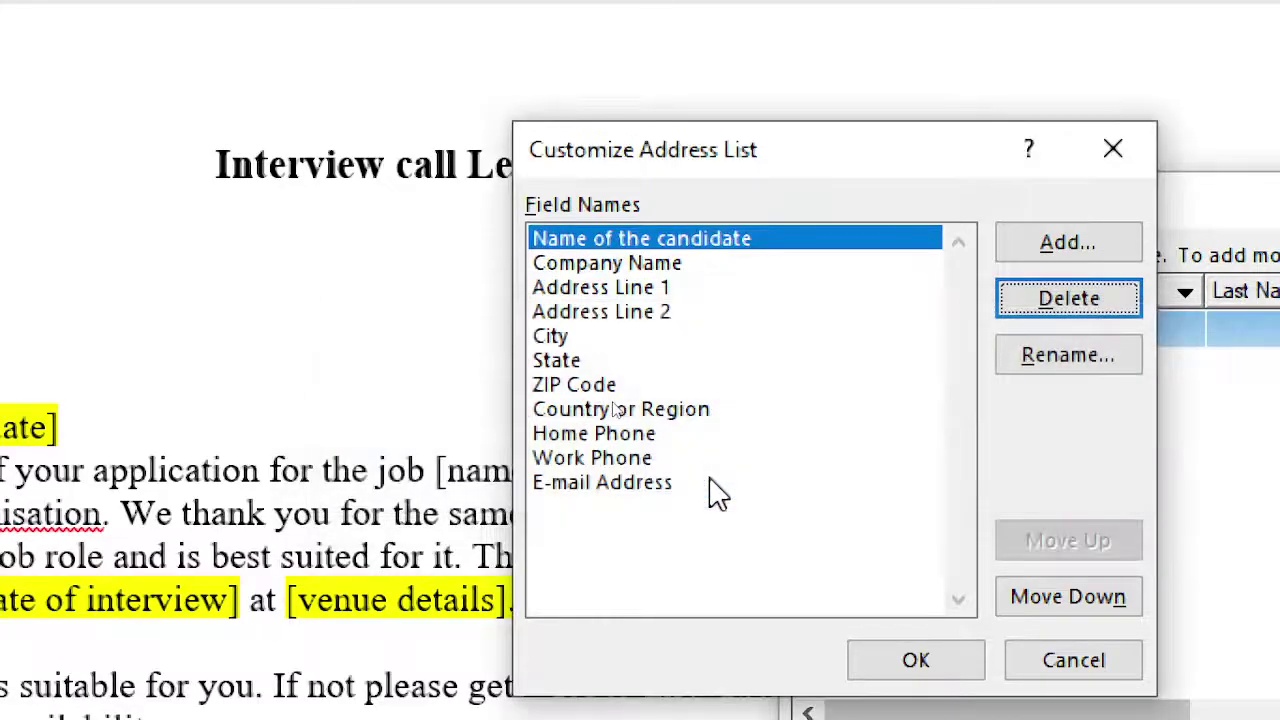
{"action": "left_click", "coordinate": [645, 266]}
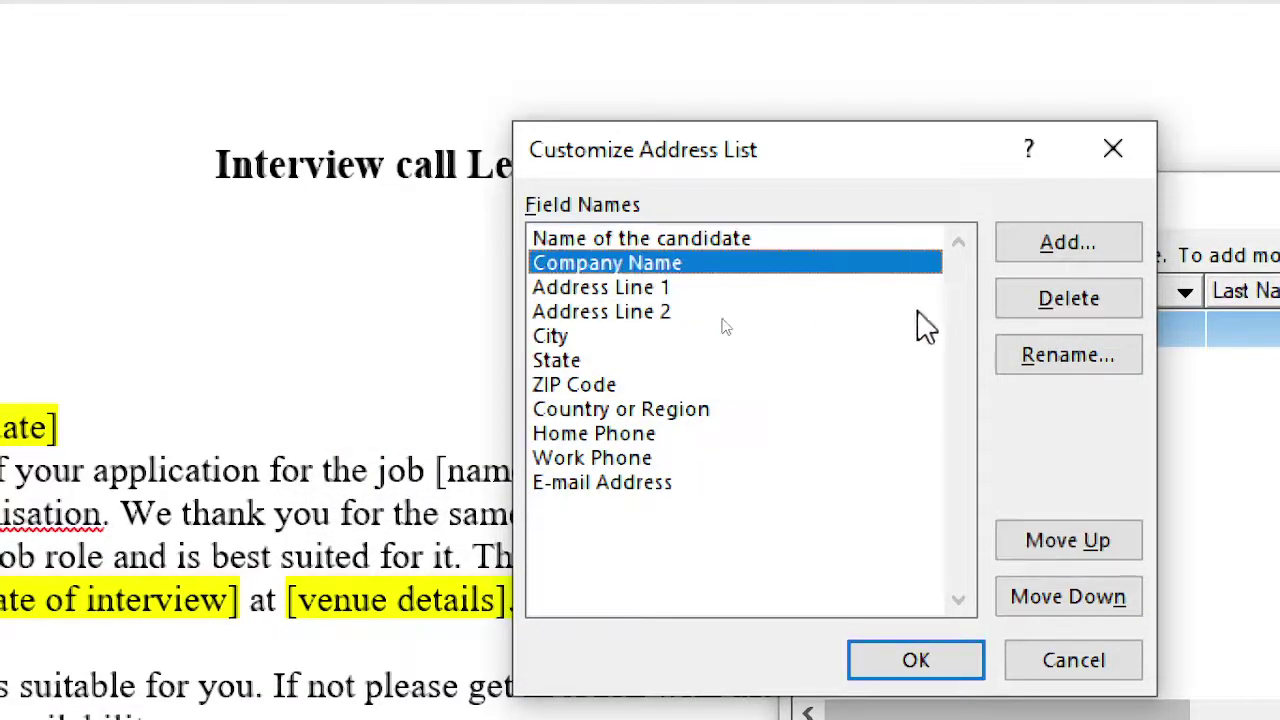
{"action": "left_click", "coordinate": [1052, 300]}
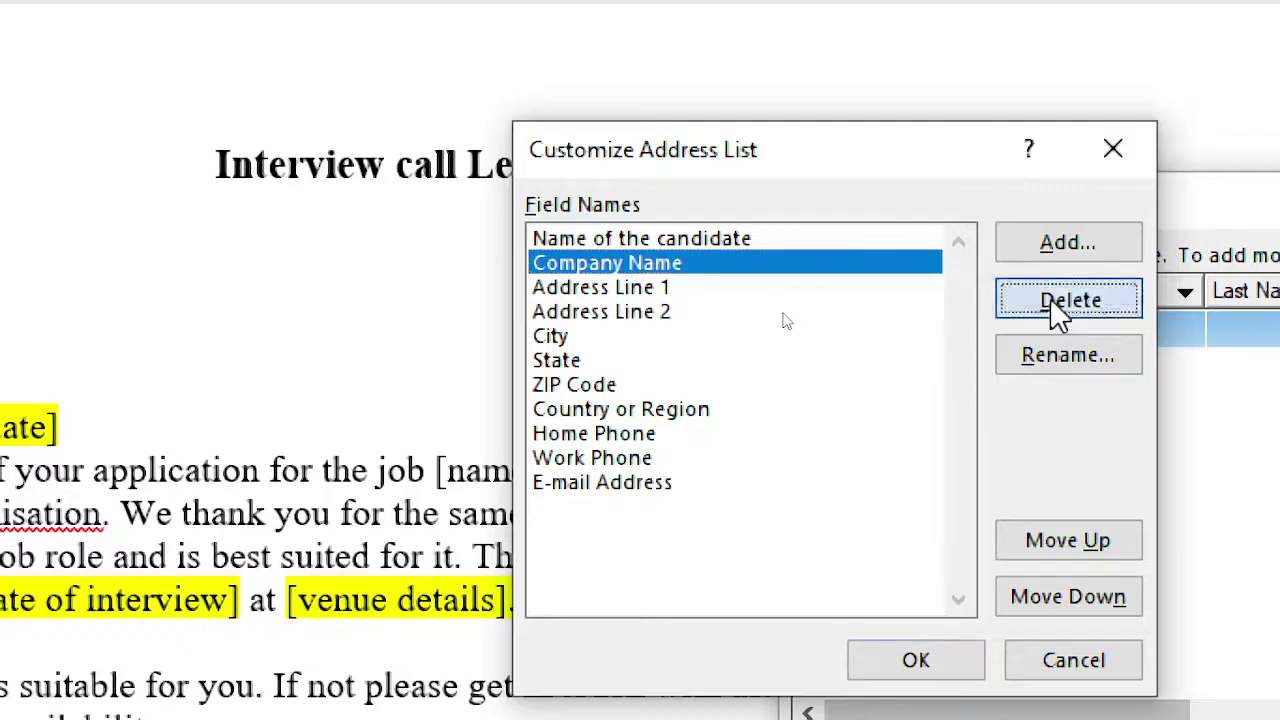
{"action": "left_click", "coordinate": [707, 484]}
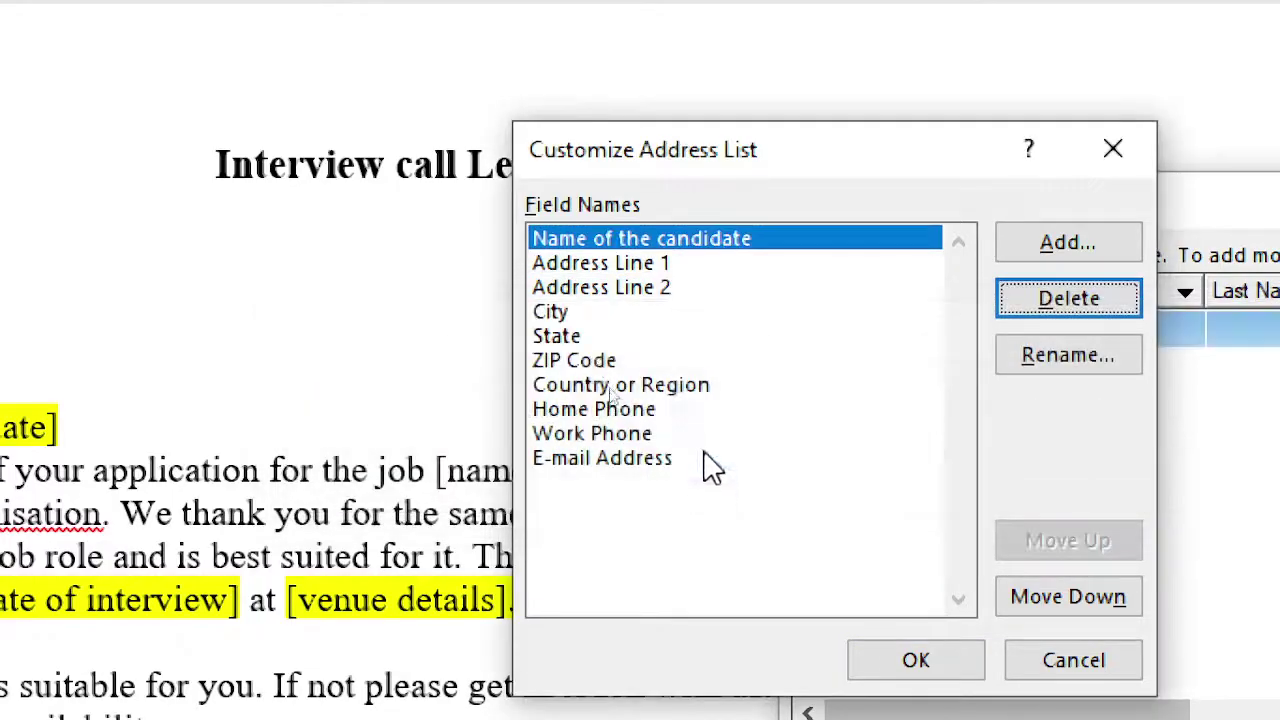
Step: Rename the Address Line 1 field to 'Address'
{"action": "left_click", "coordinate": [617, 262]}
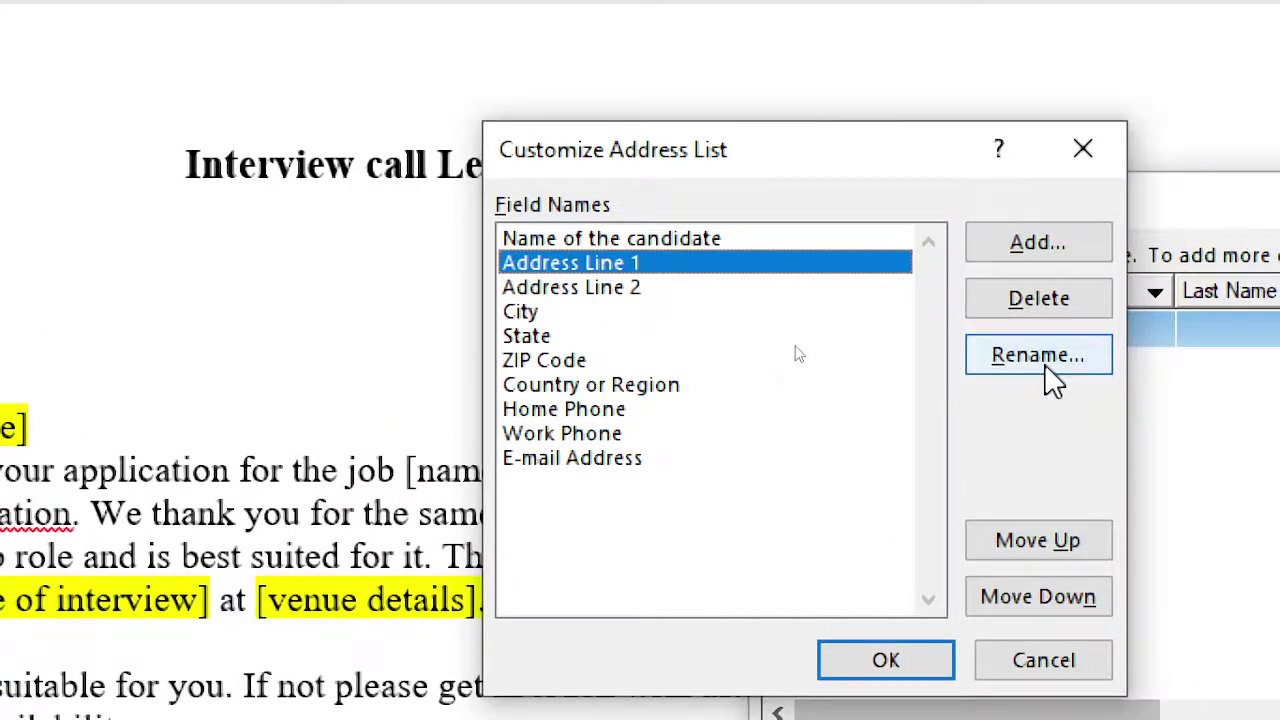
{"action": "left_click", "coordinate": [1043, 357]}
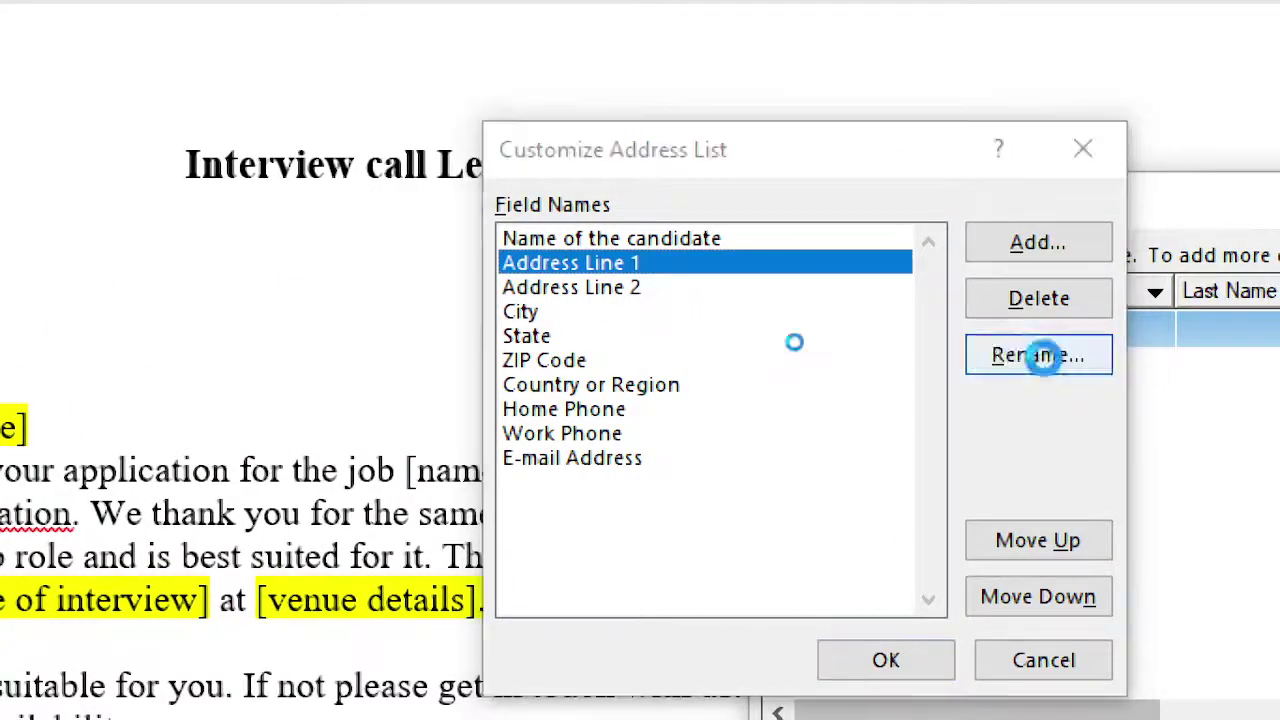
{"action": "left_click_drag", "start_coordinate": [634, 366], "coordinate": [763, 374]}
{"action": "key", "text": "BackSpace"}
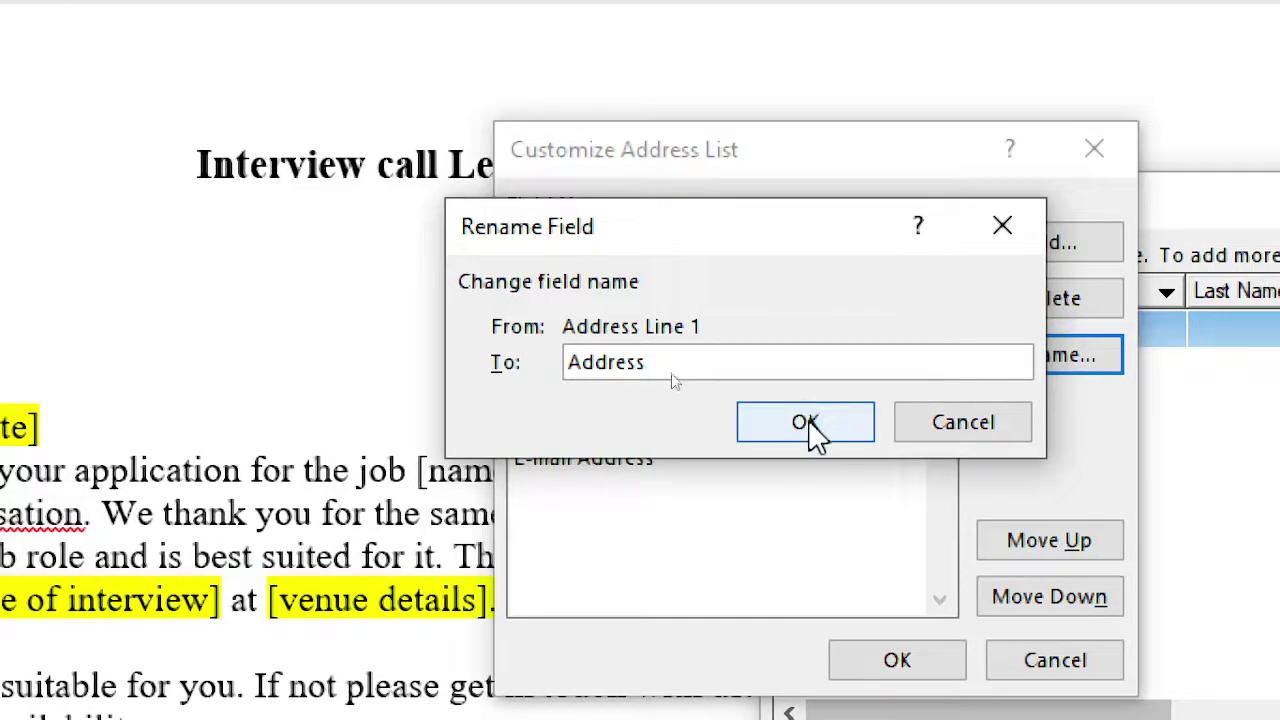
{"action": "left_click", "coordinate": [796, 423]}
Step: Delete the Address Line 2 field
{"action": "left_click", "coordinate": [567, 288]}
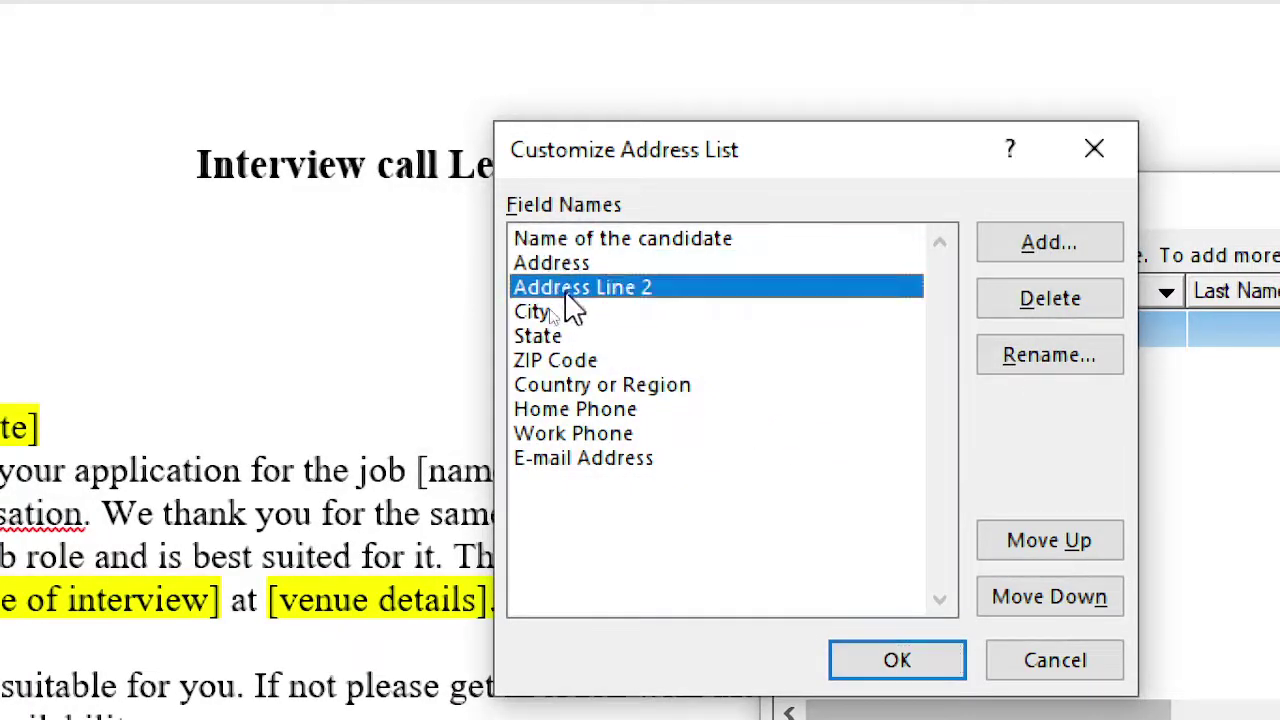
{"action": "left_click", "coordinate": [1050, 299]}
{"action": "left_click", "coordinate": [688, 480]}
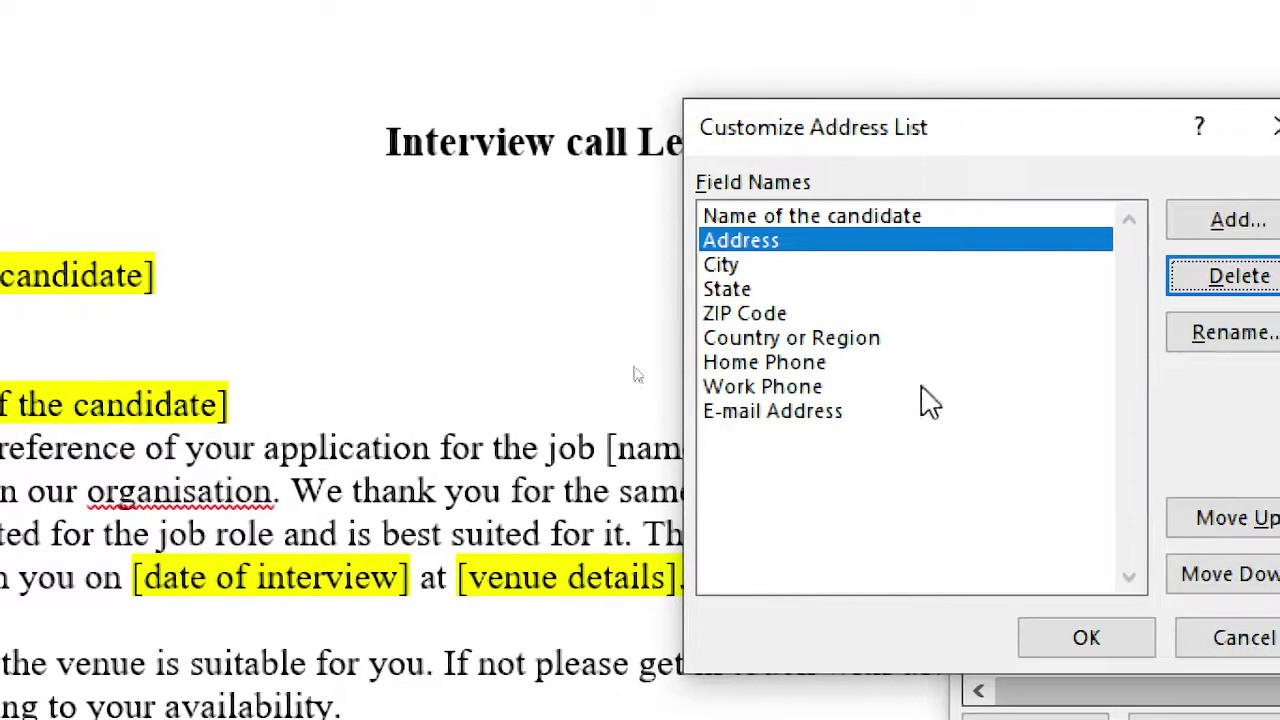
Step: Rename the City field to 'Date of interview'
{"action": "left_click", "coordinate": [712, 266]}
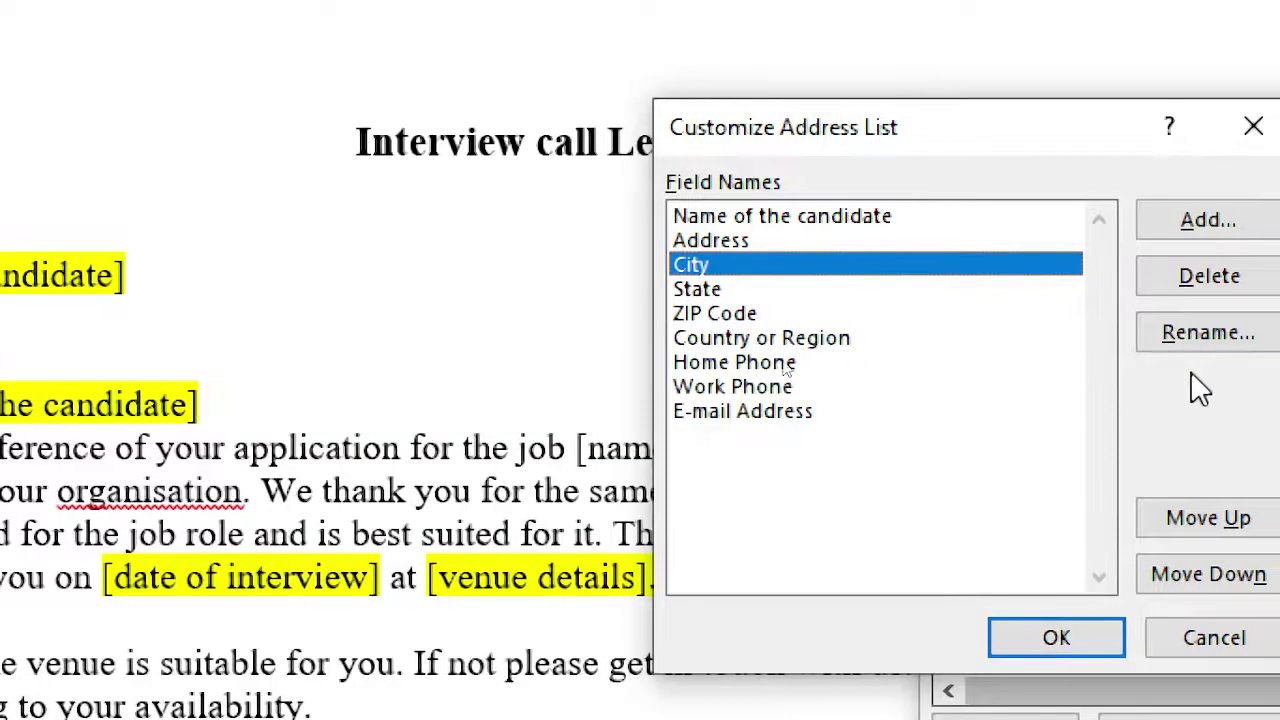
{"action": "left_click", "coordinate": [1222, 335]}
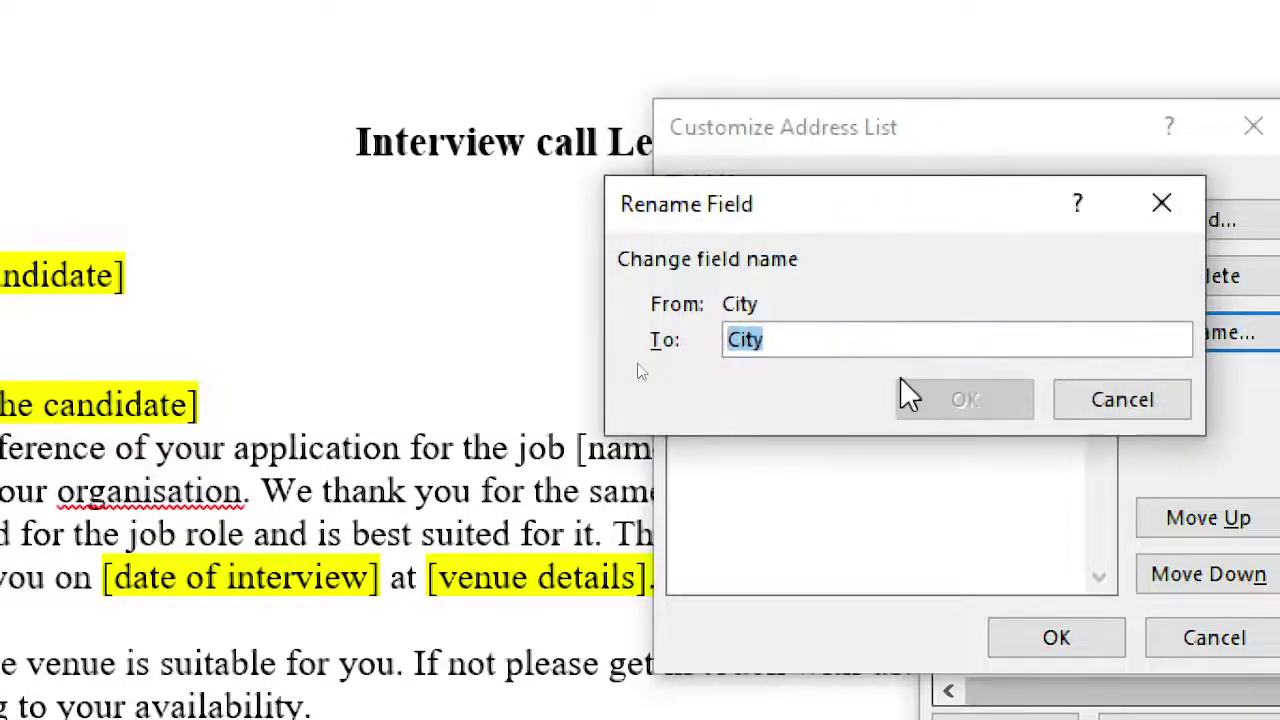
{"action": "type", "text": "Date p"}
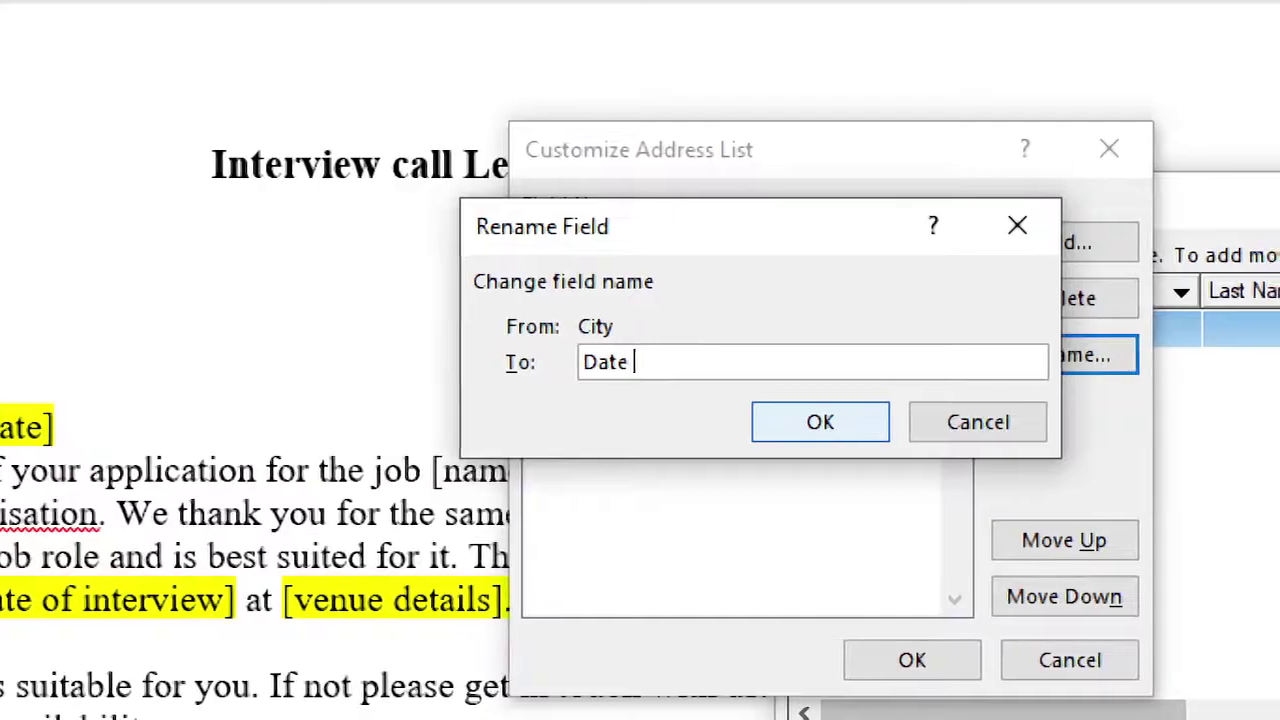
{"action": "key", "text": "BackSpace"}
{"action": "type", "text": "of i"}
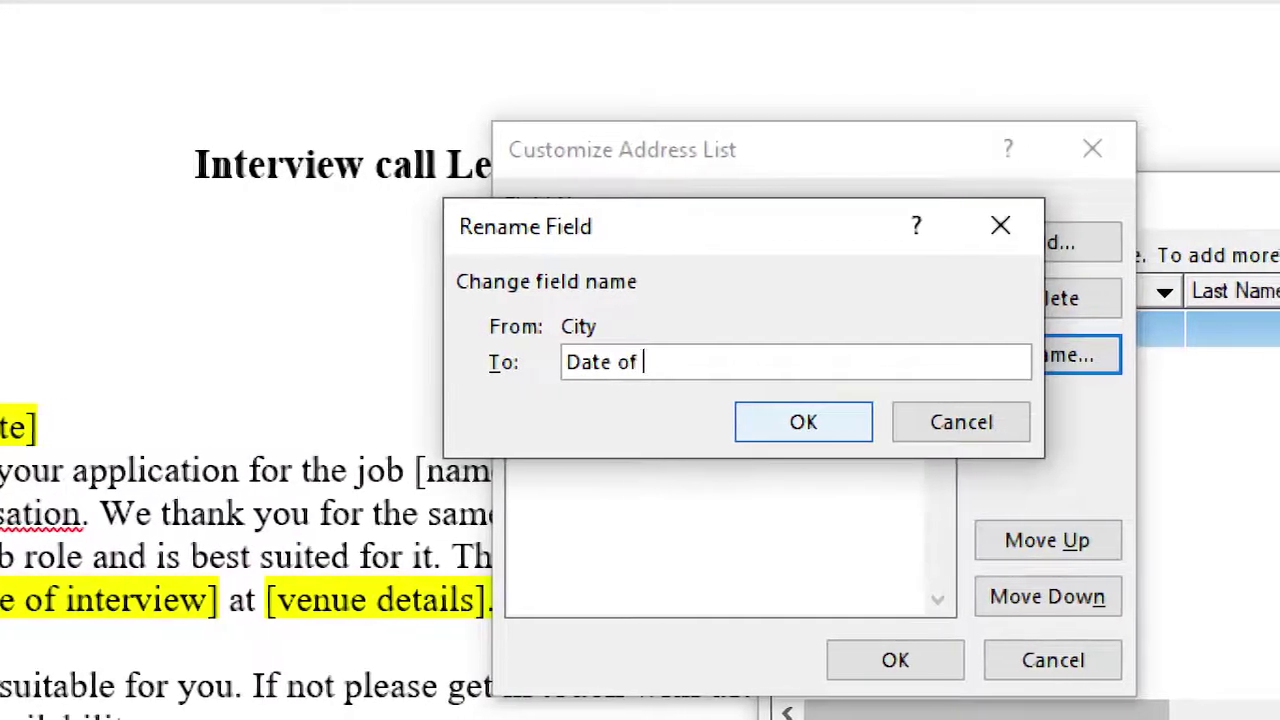
{"action": "type", "text": "ntervie"}
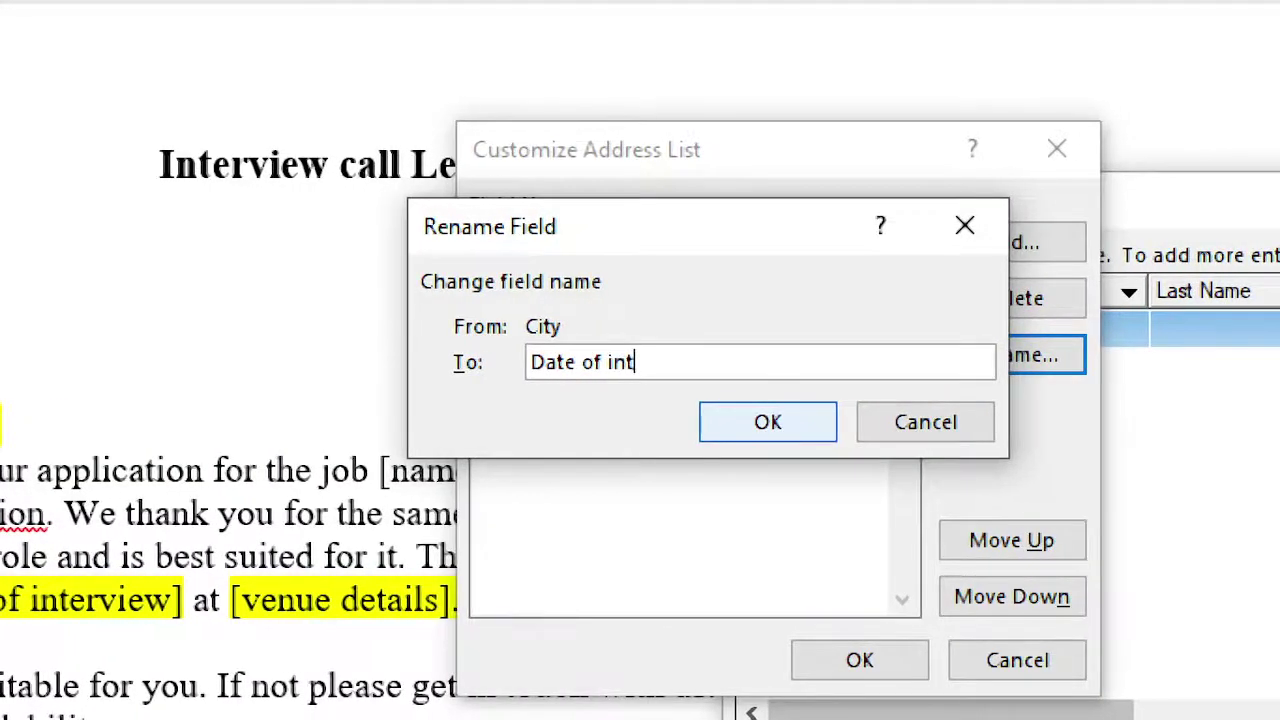
{"action": "type", "text": "w"}
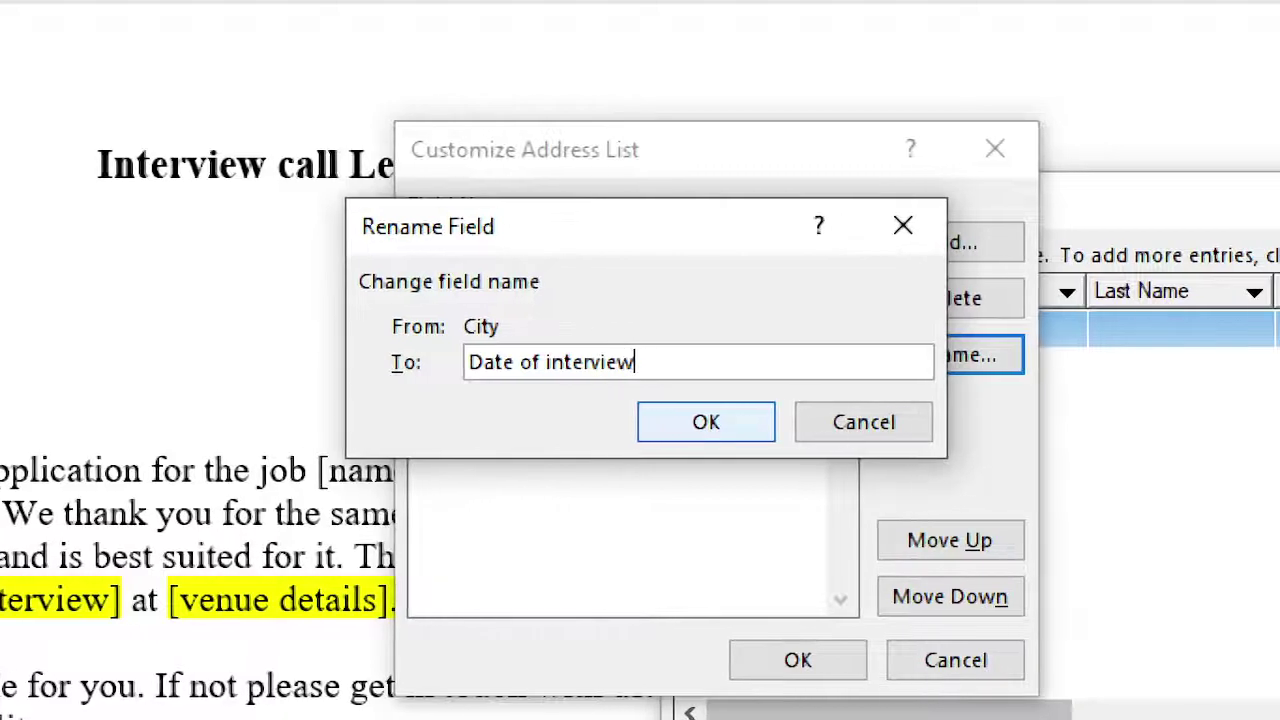
{"action": "left_click", "coordinate": [730, 416]}
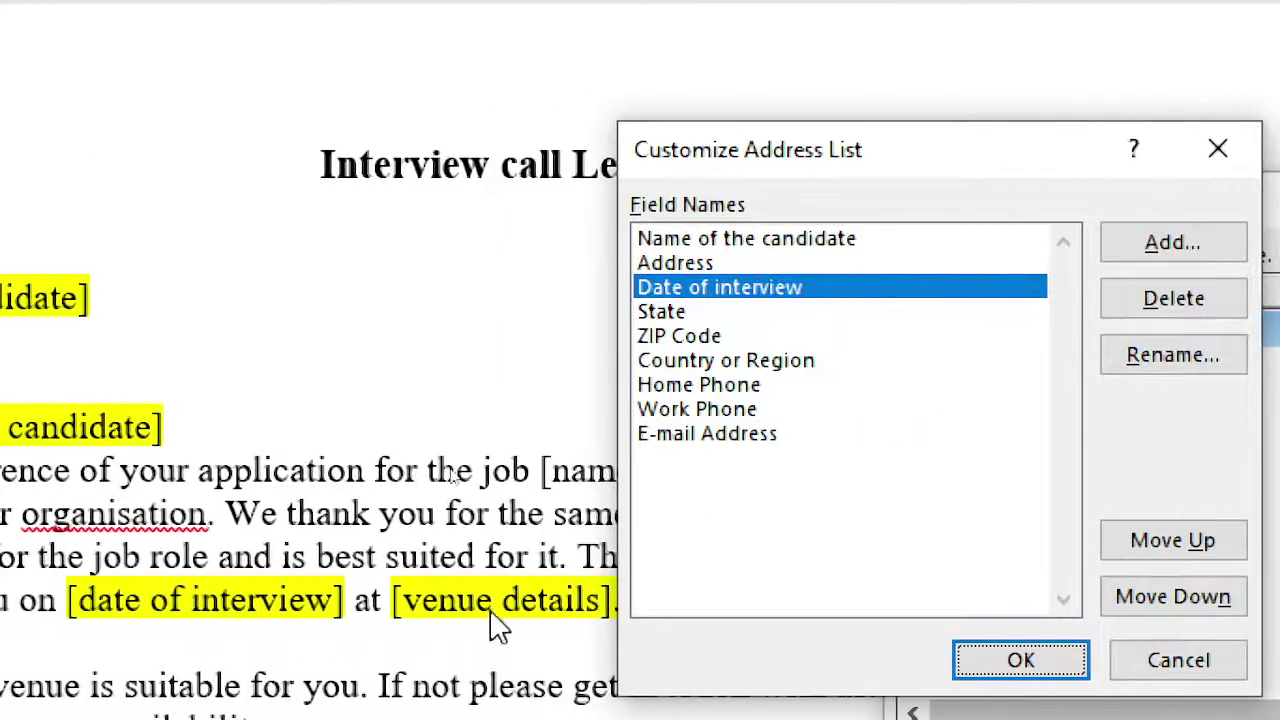
Step: Rename the State field to 'Venue details'
{"action": "left_click", "coordinate": [670, 312]}
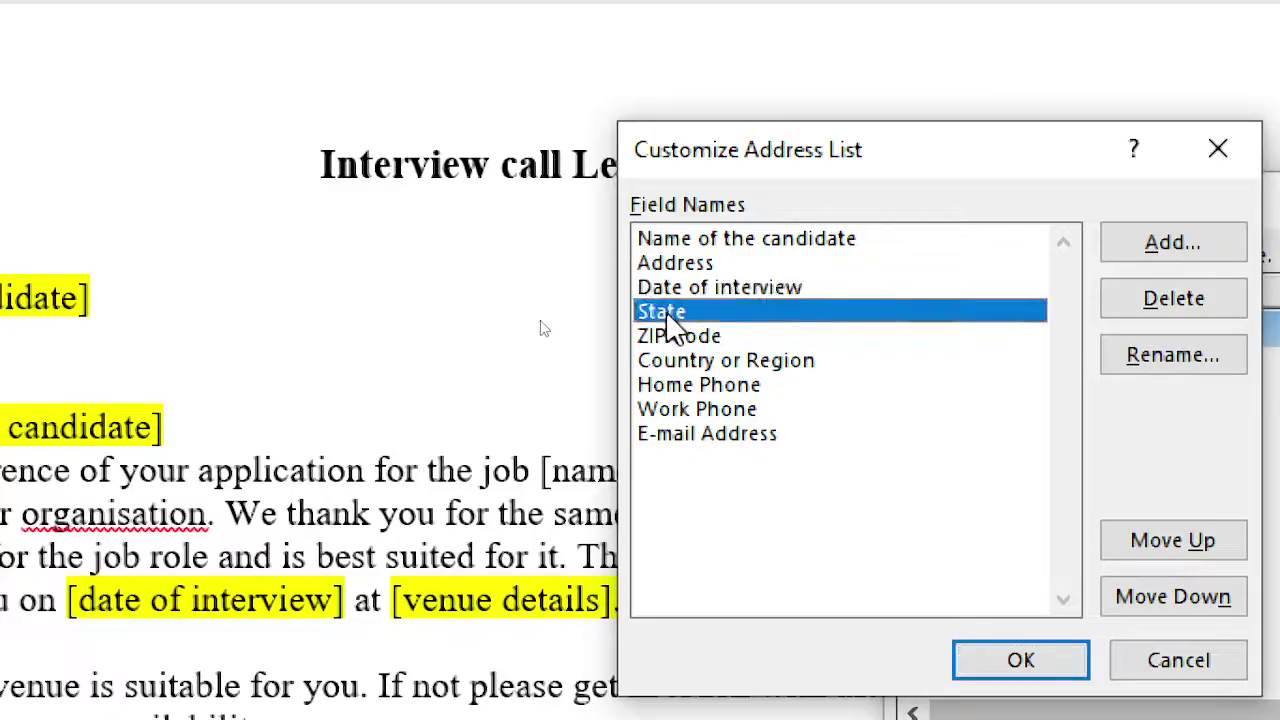
{"action": "left_click", "coordinate": [1147, 362]}
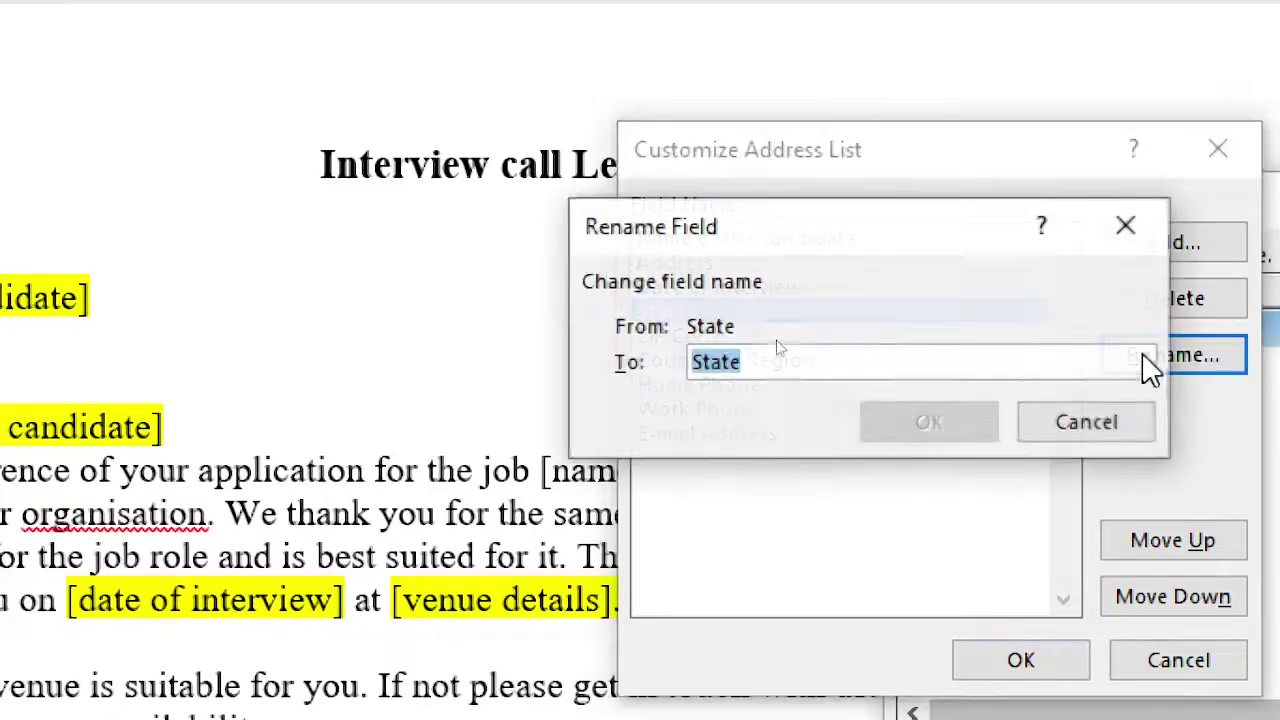
{"action": "type", "text": "Ve"}
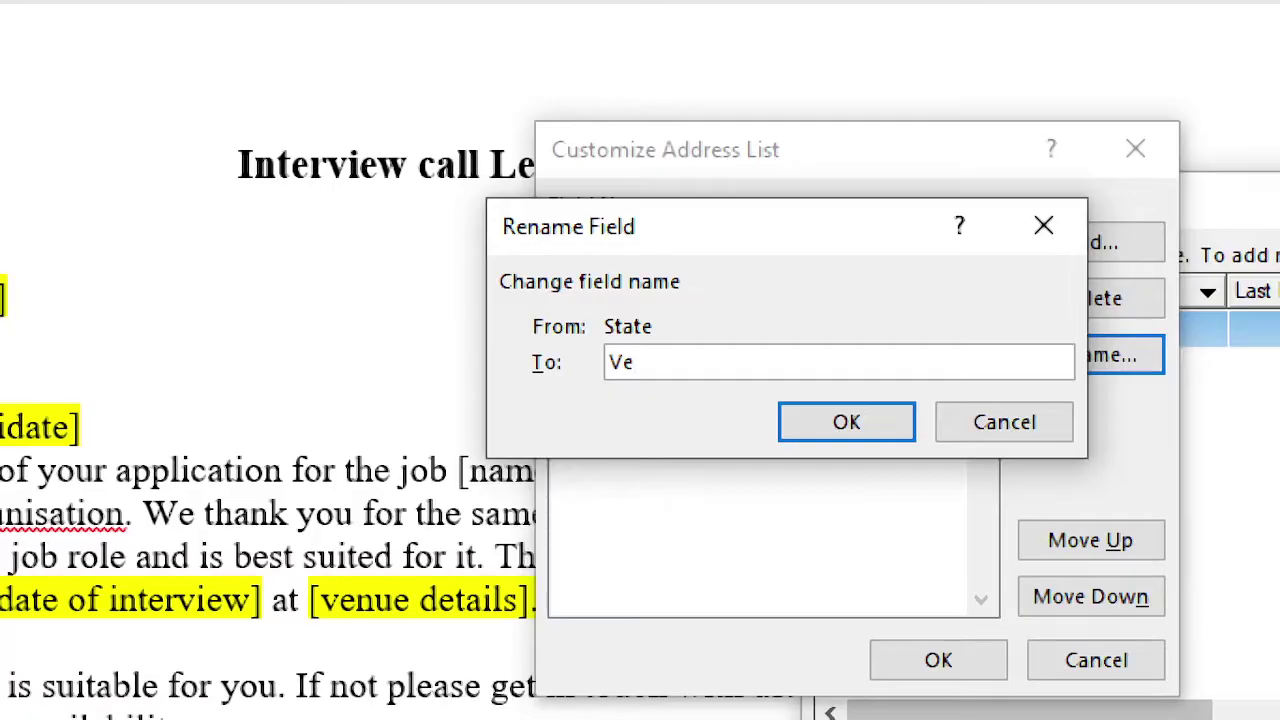
{"action": "type", "text": "nue d"}
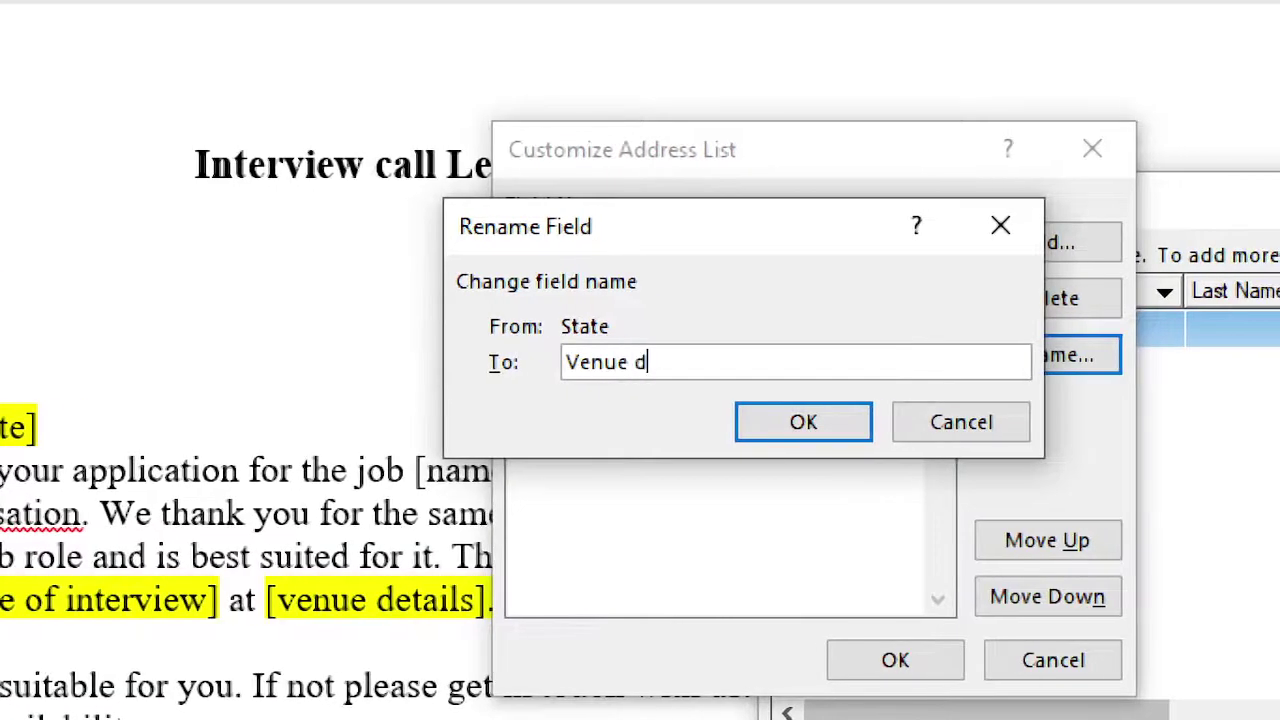
{"action": "type", "text": "etails"}
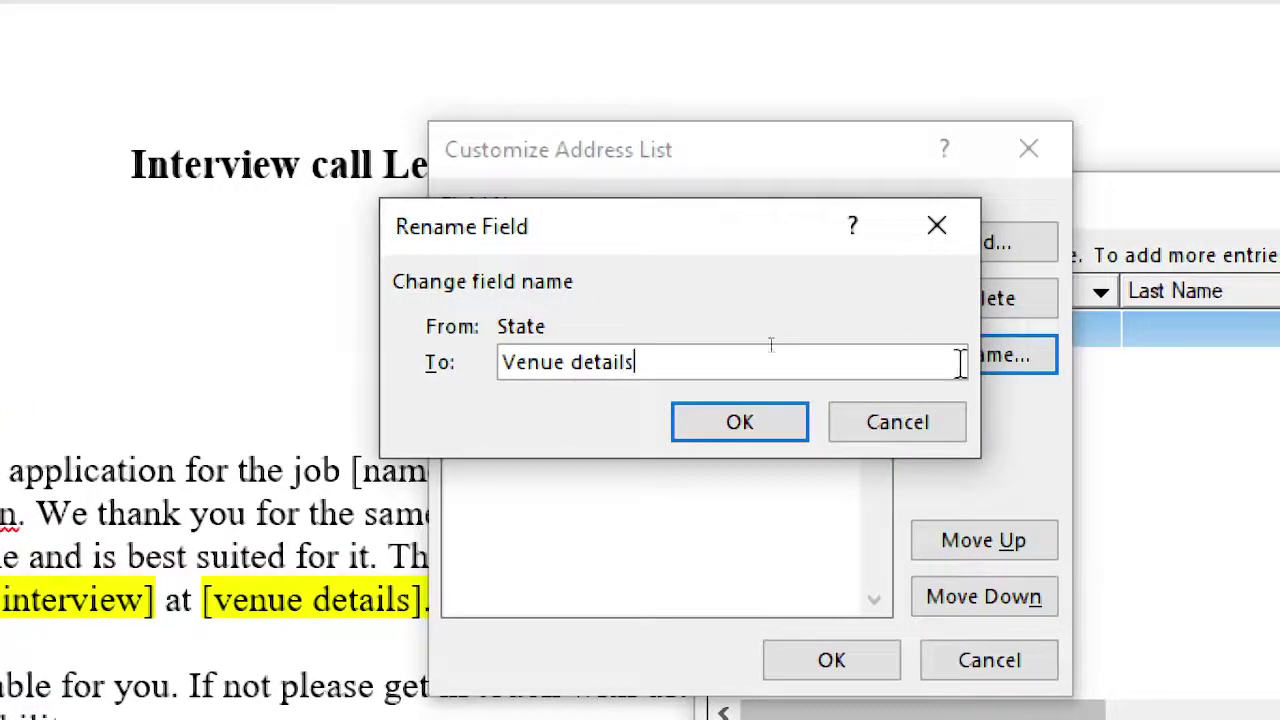
{"action": "left_click", "coordinate": [740, 422]}
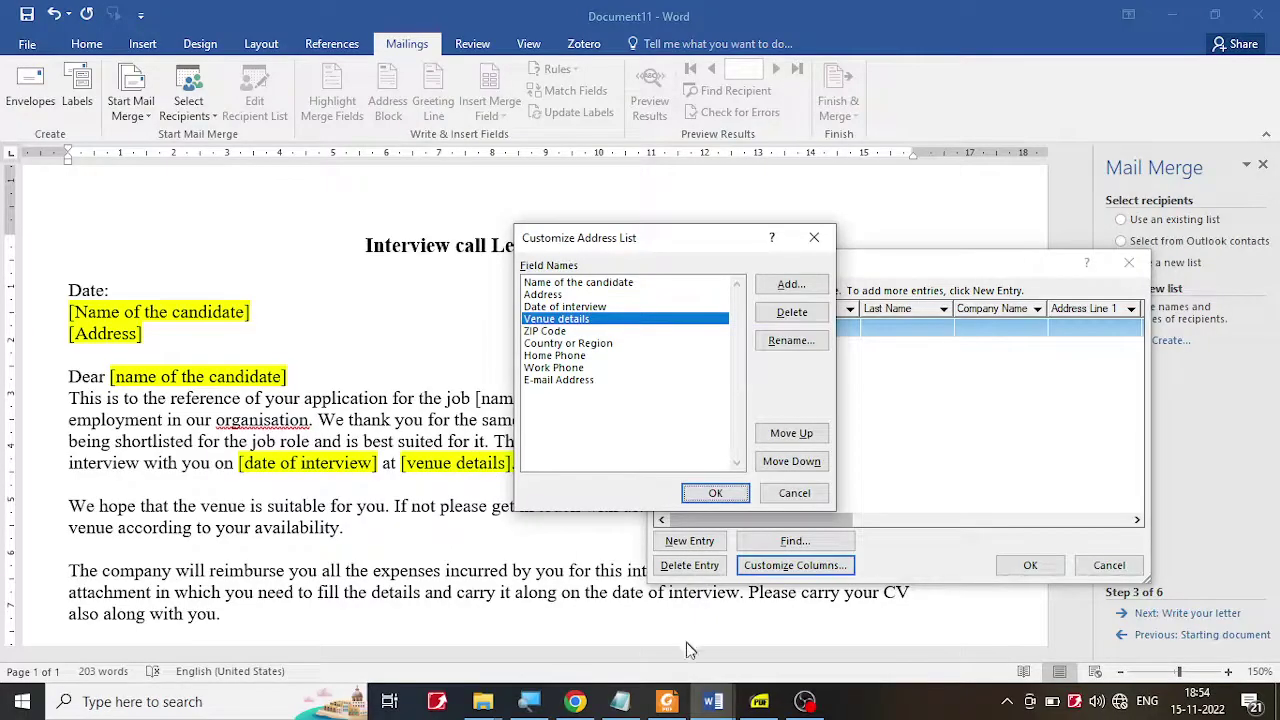
Step: In SumatraPDF, scroll the letter format and mark the [Name of the job] placeholder, then clear the marks
{"action": "left_click", "coordinate": [760, 701]}
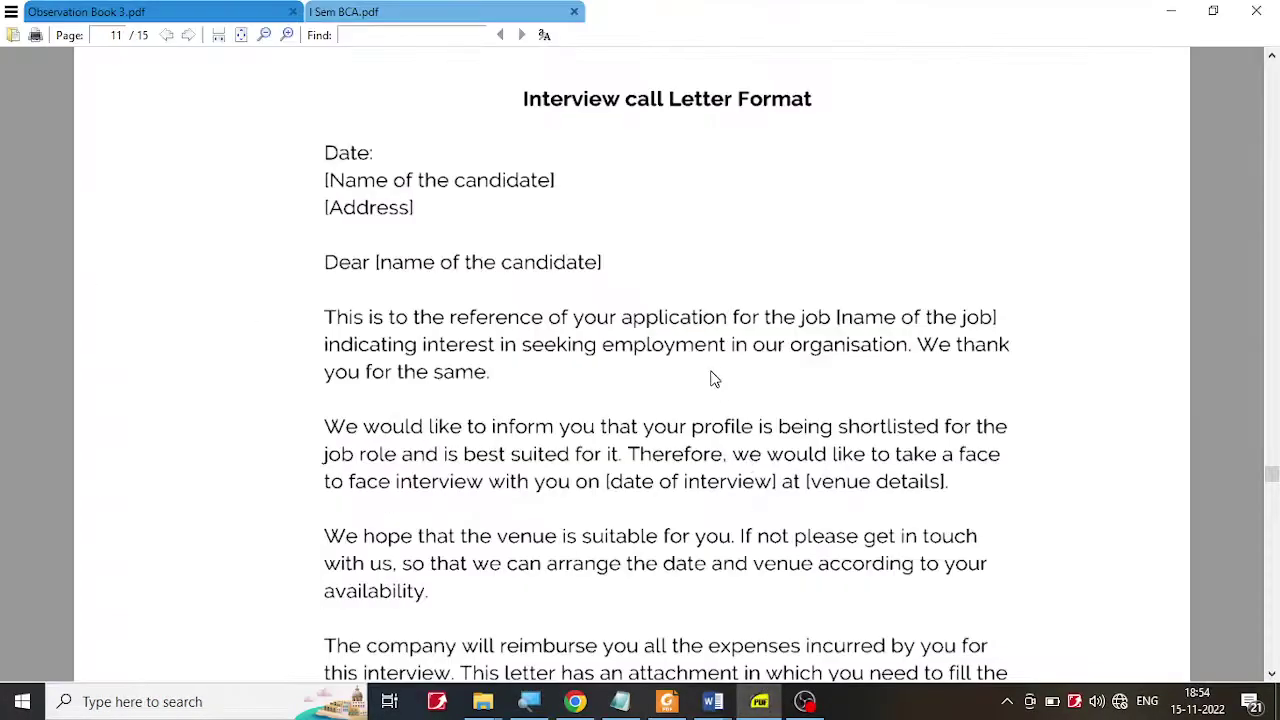
{"action": "scroll", "coordinate": [714, 379], "scroll_direction": "down", "scroll_amount": 1}
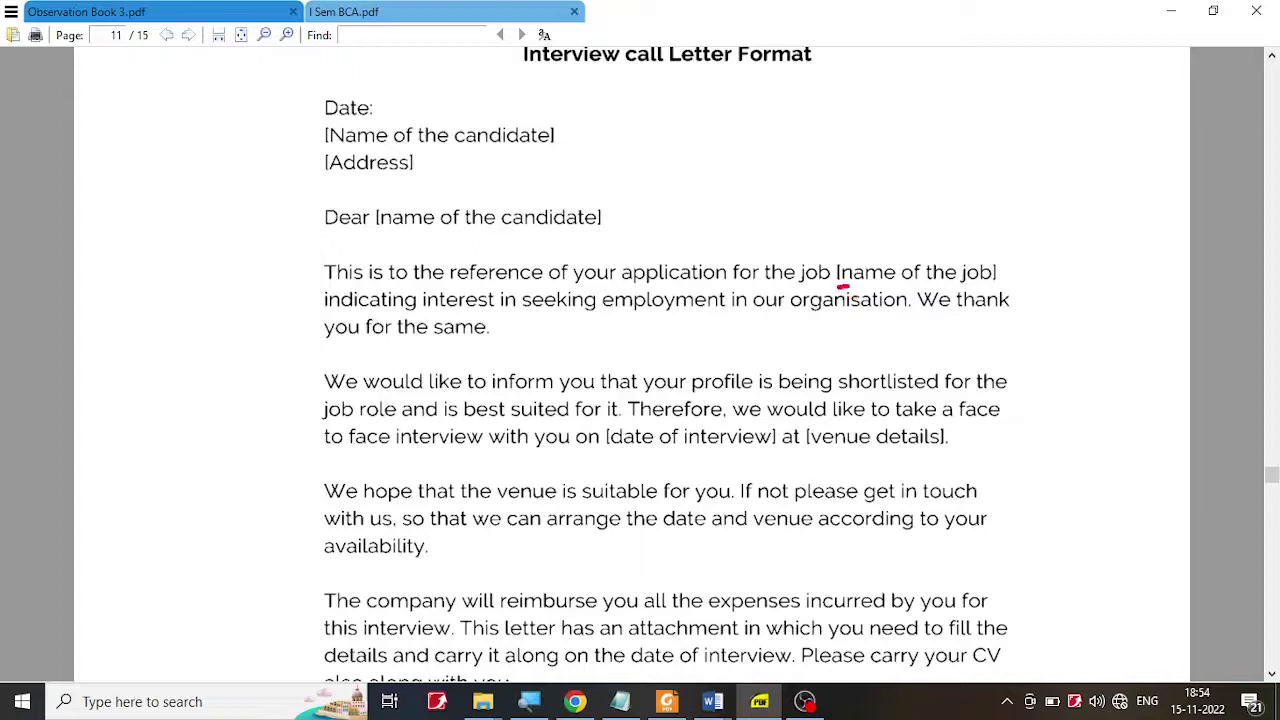
{"action": "left_click_drag", "start_coordinate": [963, 286], "coordinate": [996, 285]}
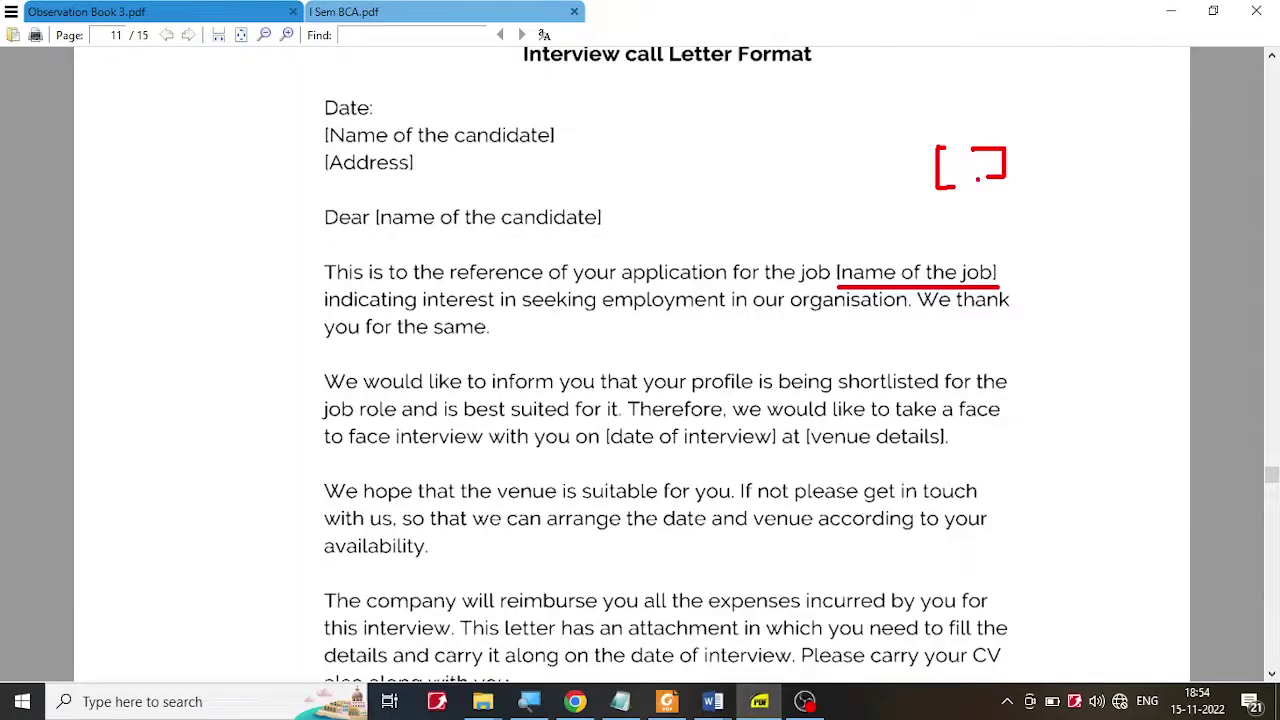
{"action": "key", "text": "Escape"}
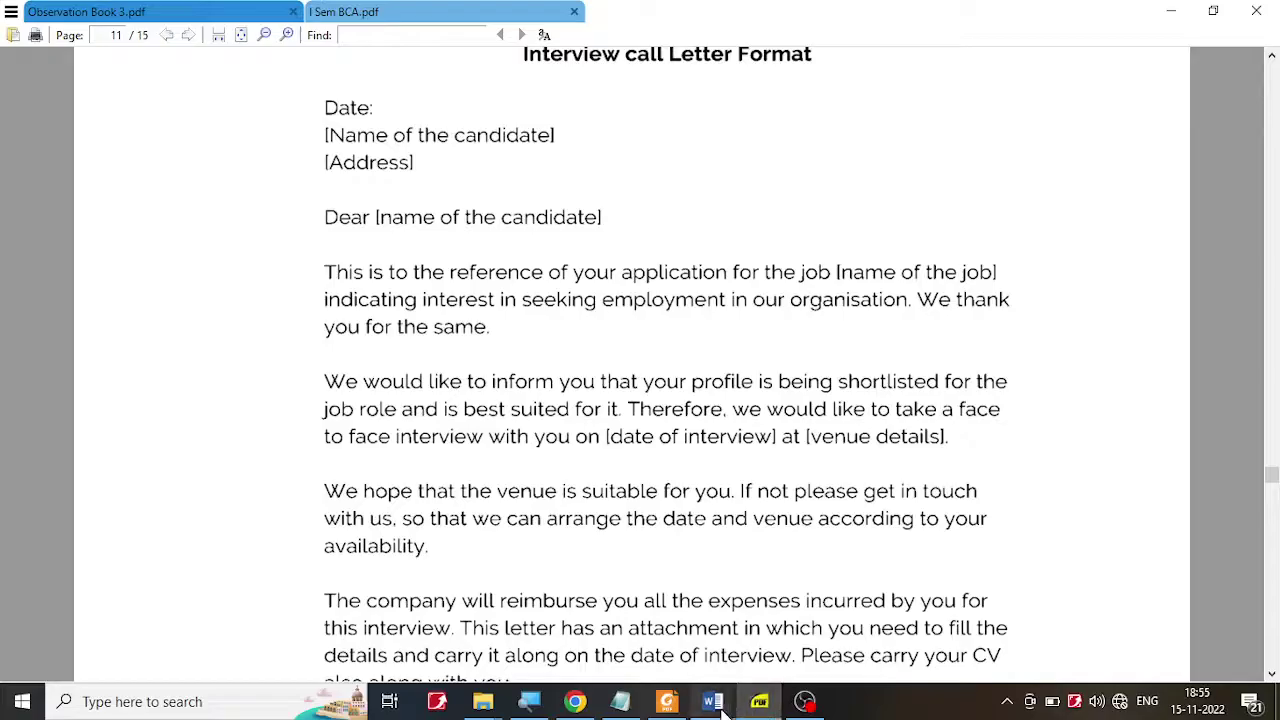
Step: Back in Word, rename the ZIP Code field to 'Name of the job'
{"action": "mouse_move", "coordinate": [714, 704]}
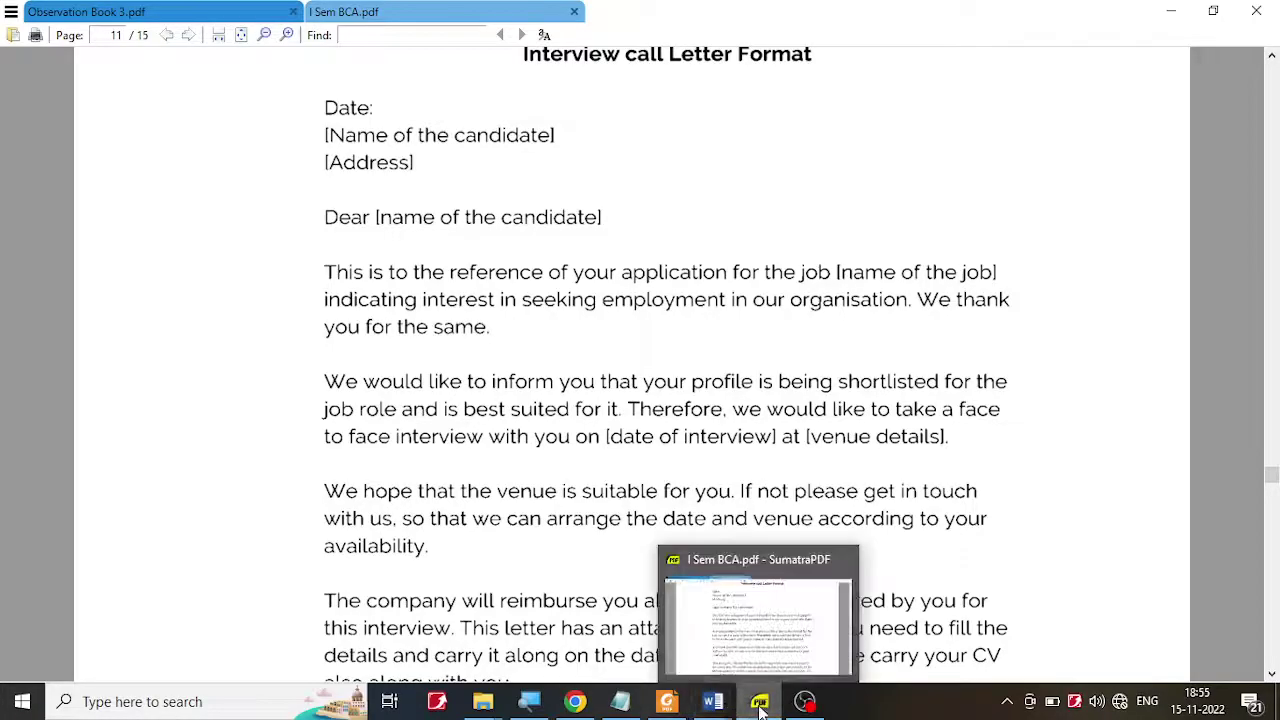
{"action": "left_click", "coordinate": [916, 675]}
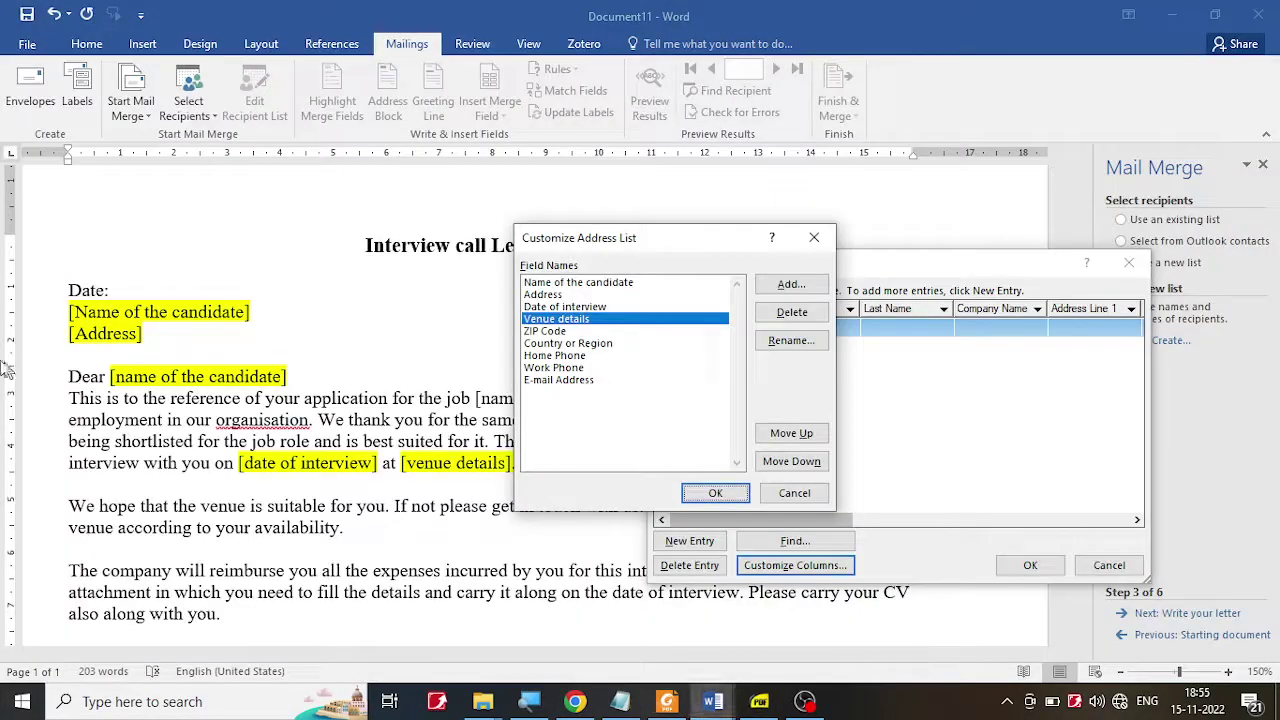
{"action": "left_click_drag", "start_coordinate": [620, 247], "coordinate": [902, 361]}
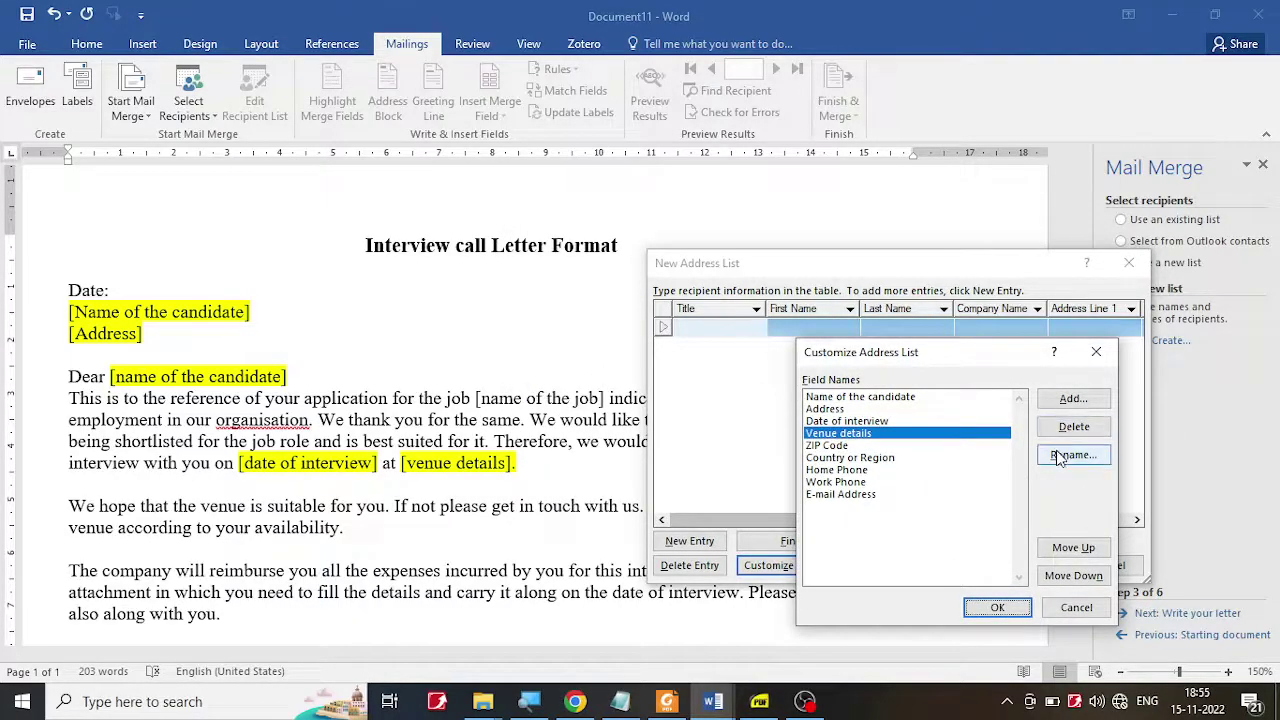
{"action": "left_click", "coordinate": [842, 446]}
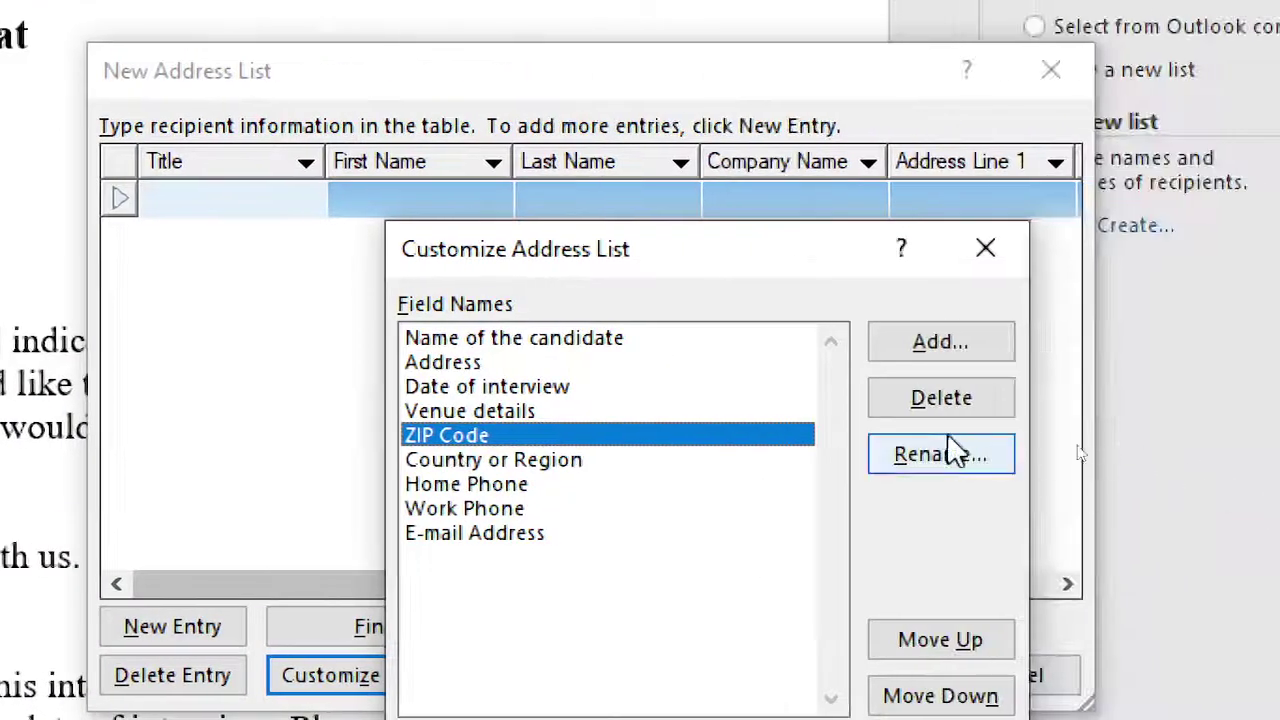
{"action": "left_click", "coordinate": [935, 455]}
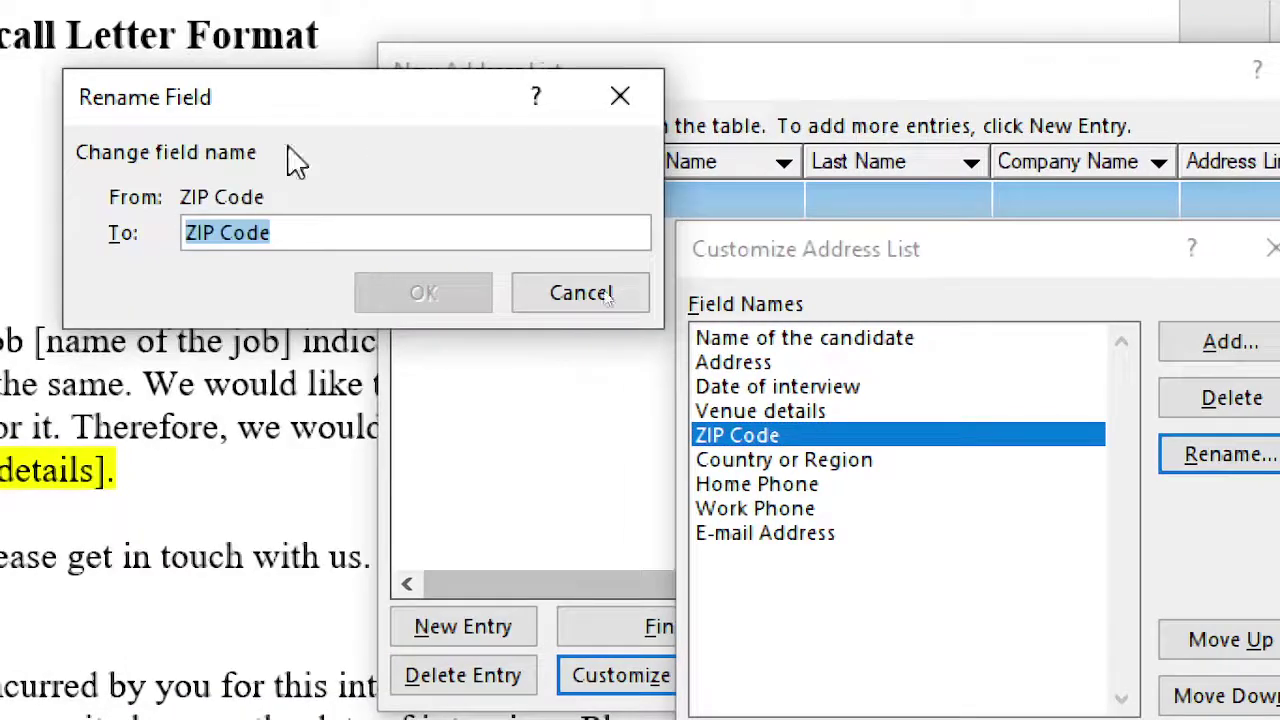
{"action": "left_click_drag", "start_coordinate": [320, 91], "coordinate": [1063, 385]}
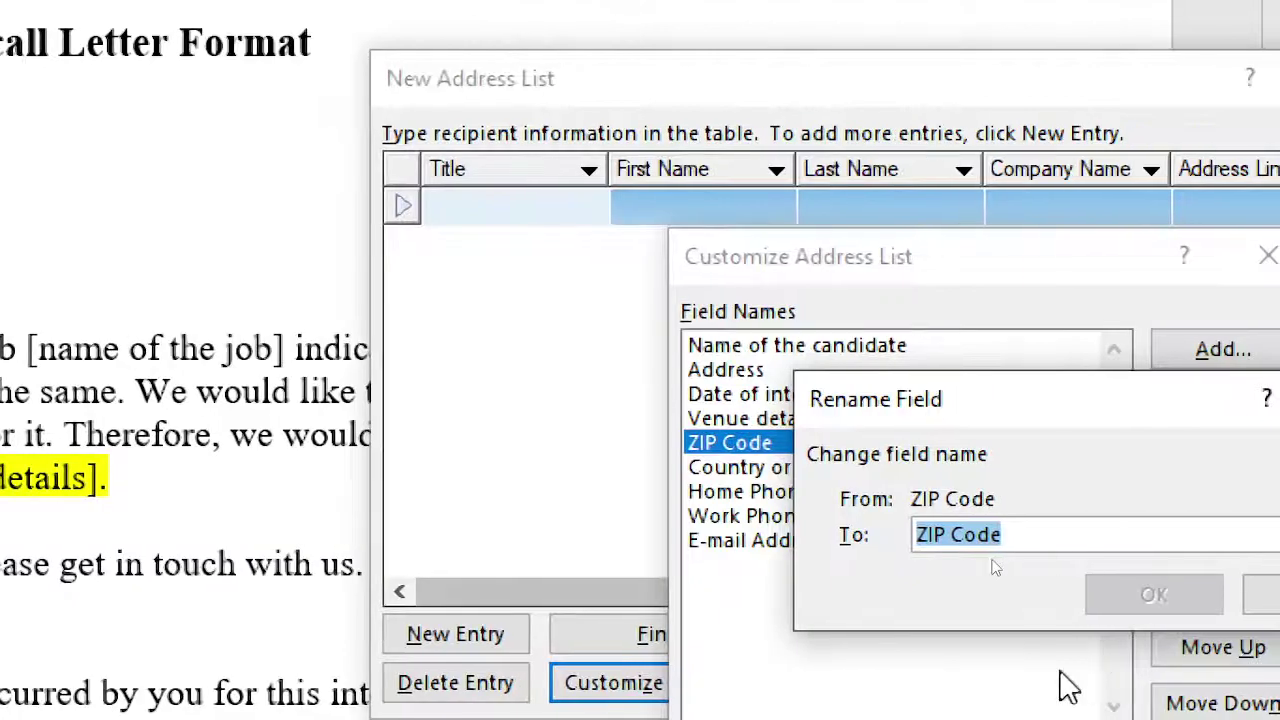
{"action": "type", "text": "Nameof"}
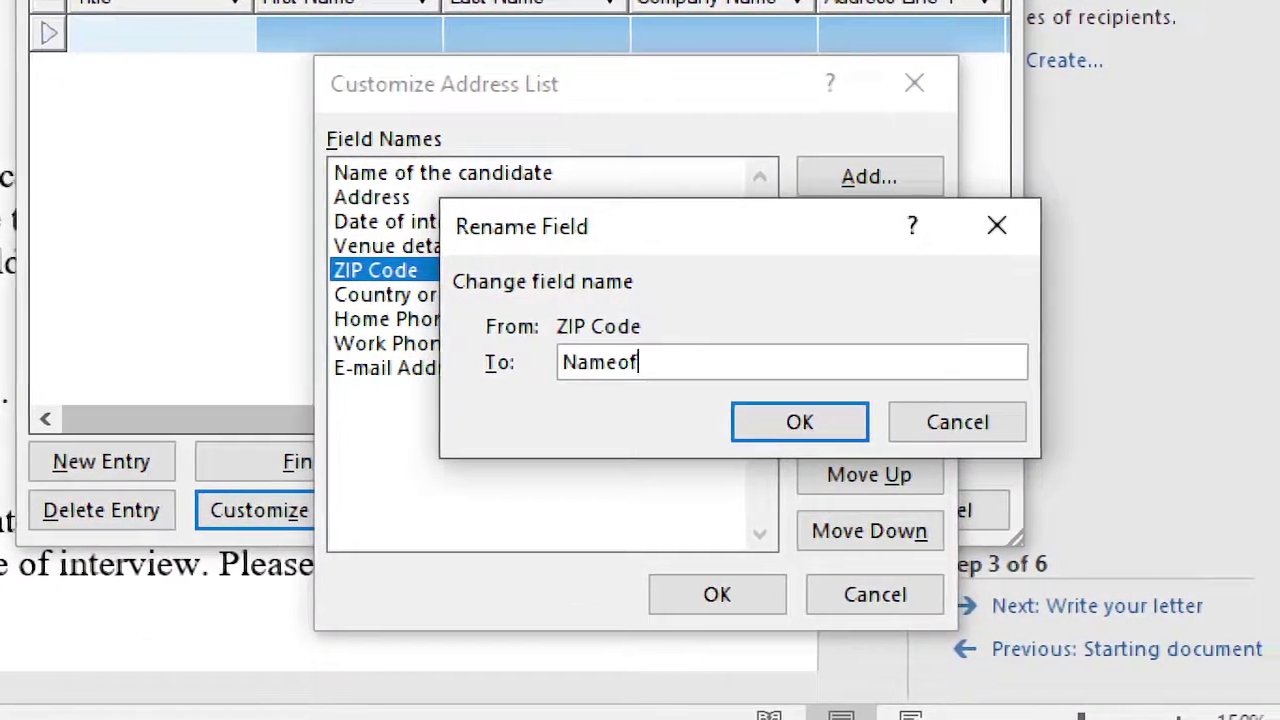
{"action": "key", "text": "BackSpace"}
{"action": "key", "text": "BackSpace"}
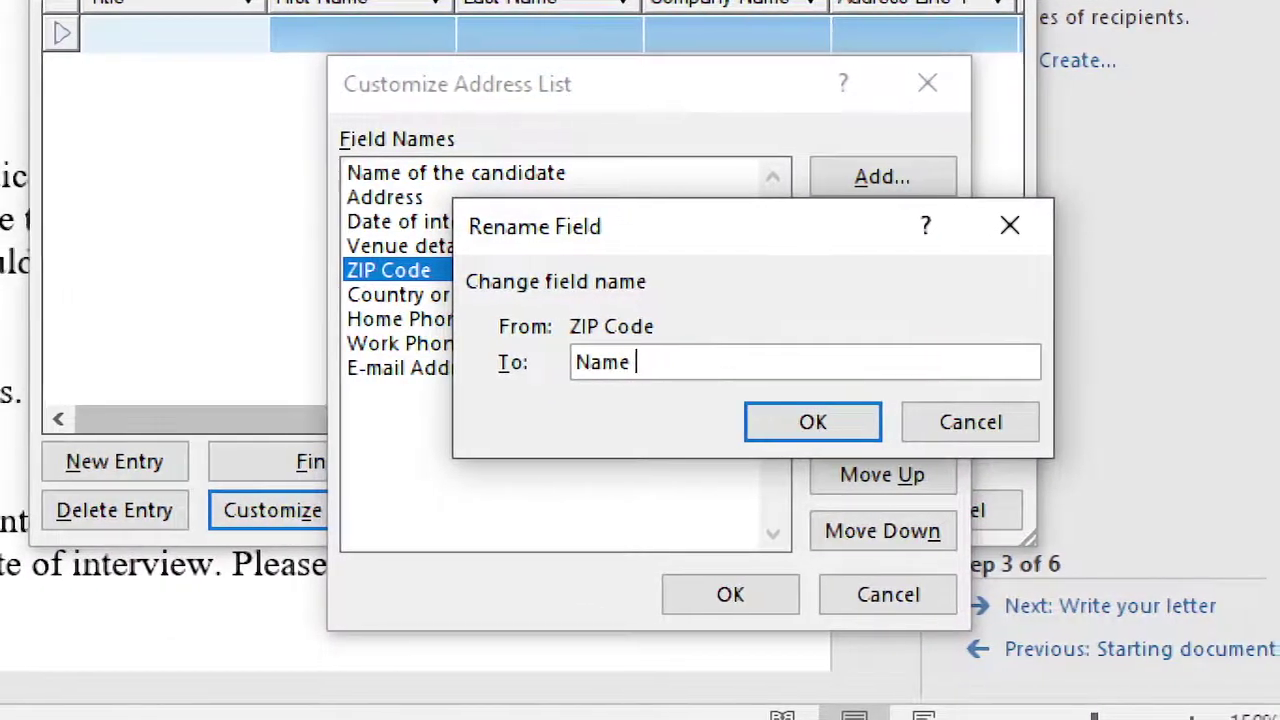
{"action": "type", "text": "of"}
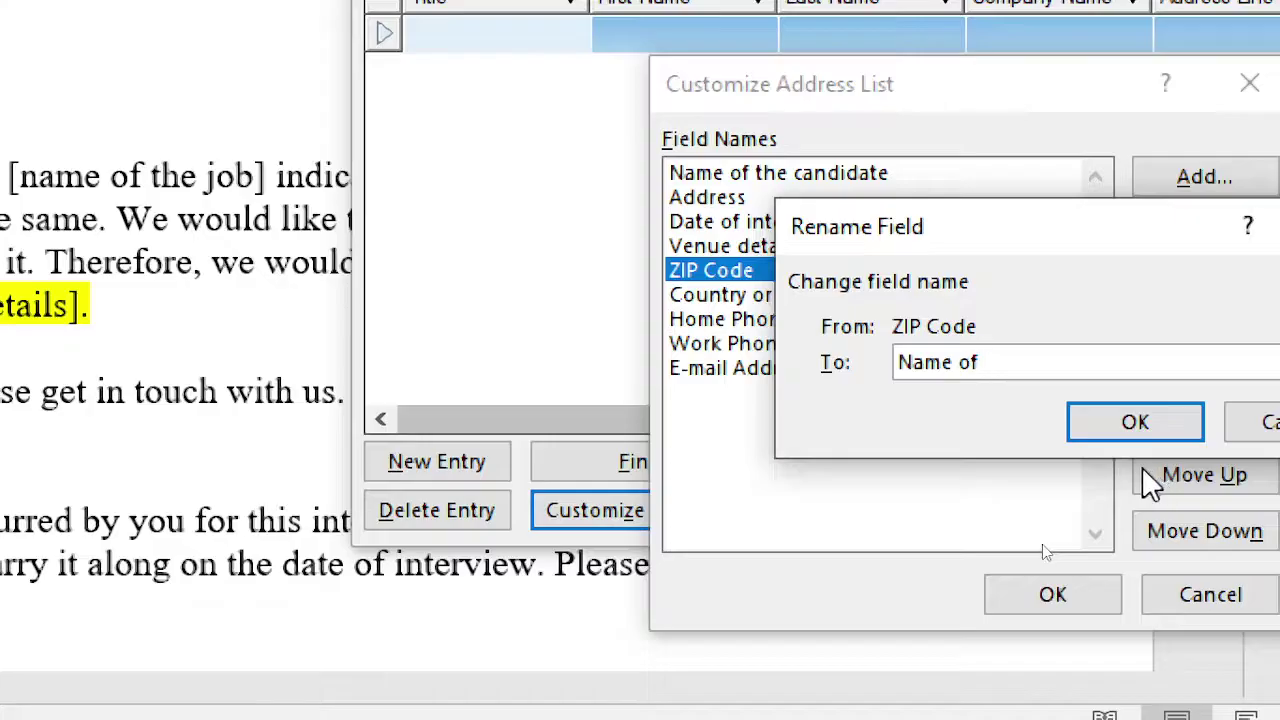
{"action": "type", "text": "the job"}
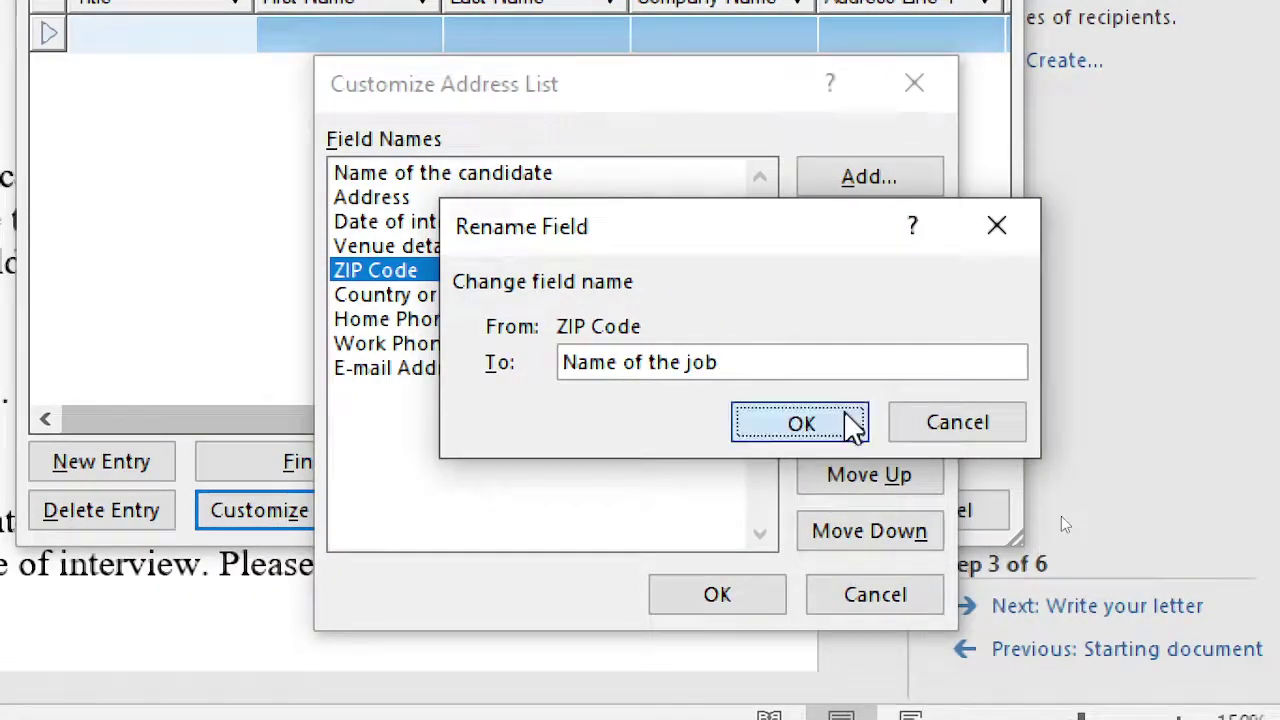
{"action": "left_click", "coordinate": [849, 428]}
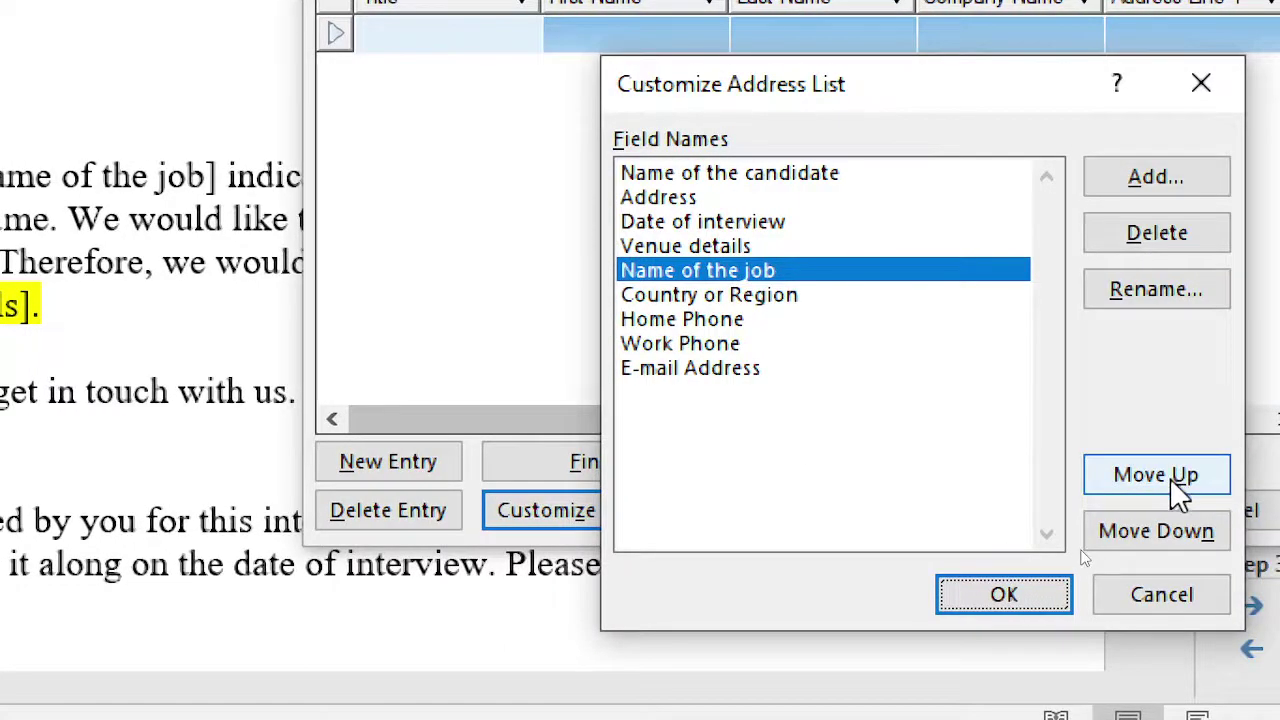
Step: Move Name of the job up two places, just below Address, then return to the PDF
{"action": "left_click", "coordinate": [1170, 478]}
{"action": "left_click", "coordinate": [1168, 478]}
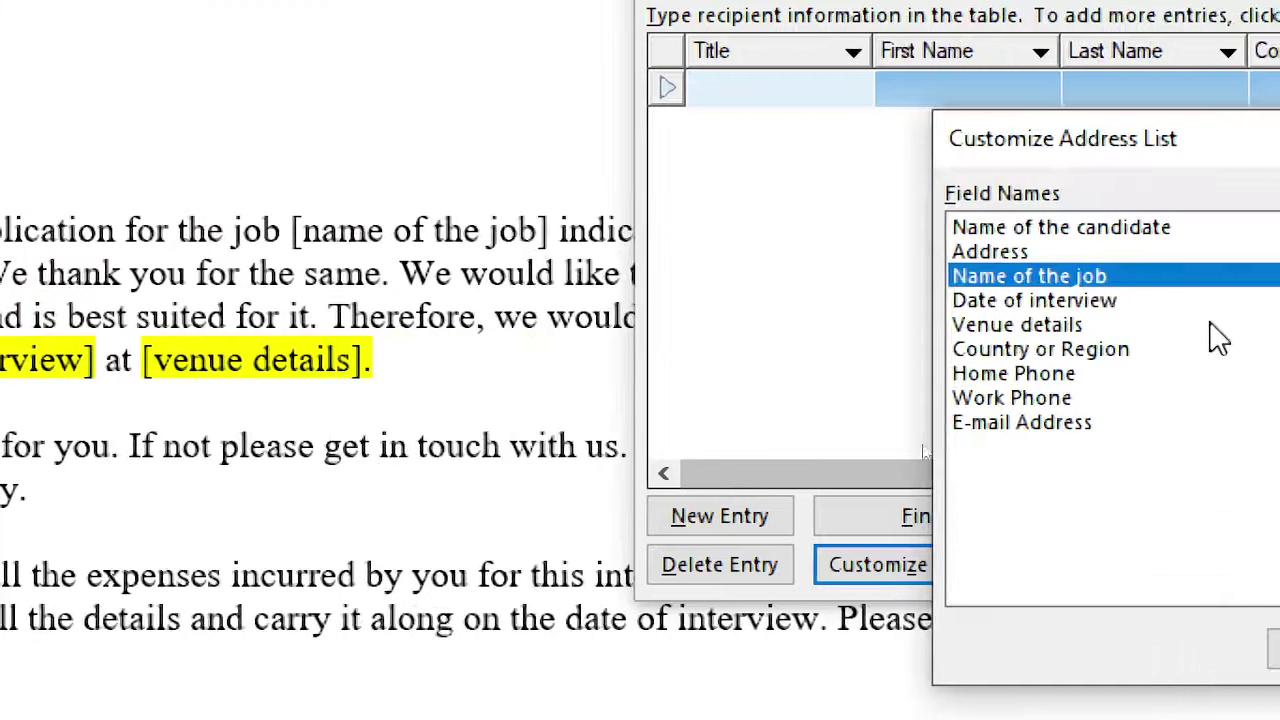
{"action": "left_click", "coordinate": [1015, 305]}
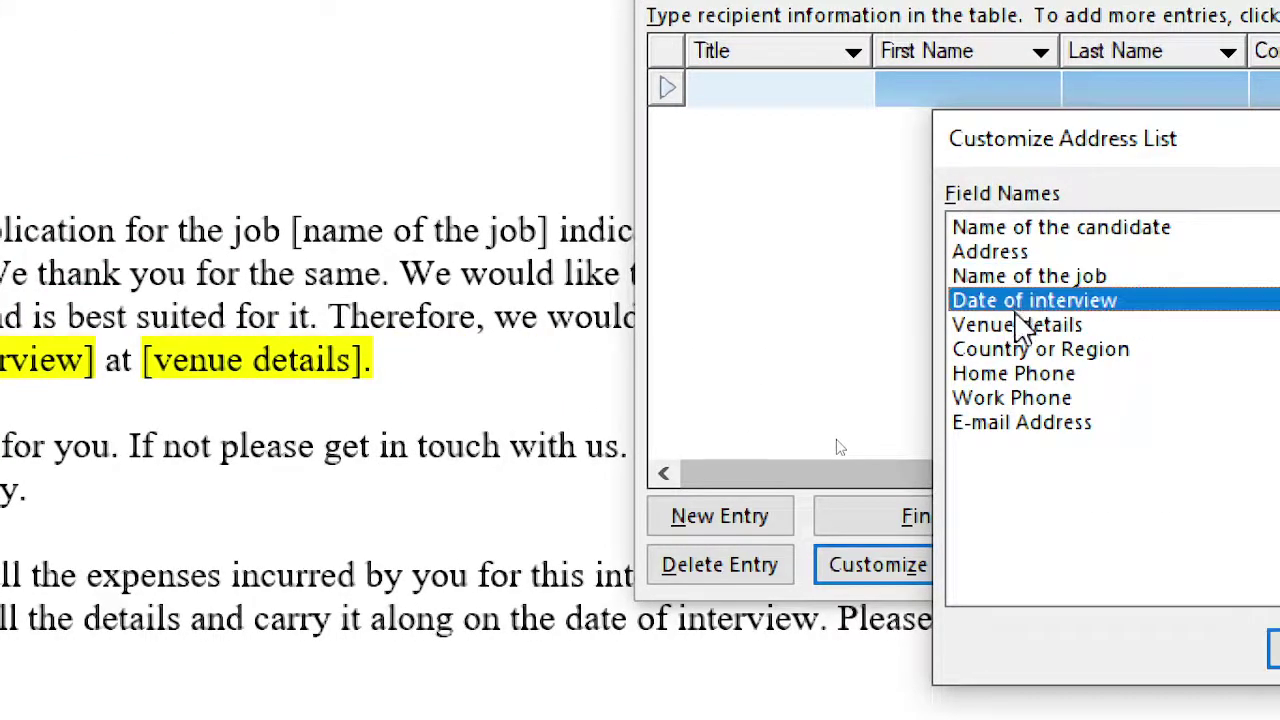
{"action": "left_click", "coordinate": [1013, 328]}
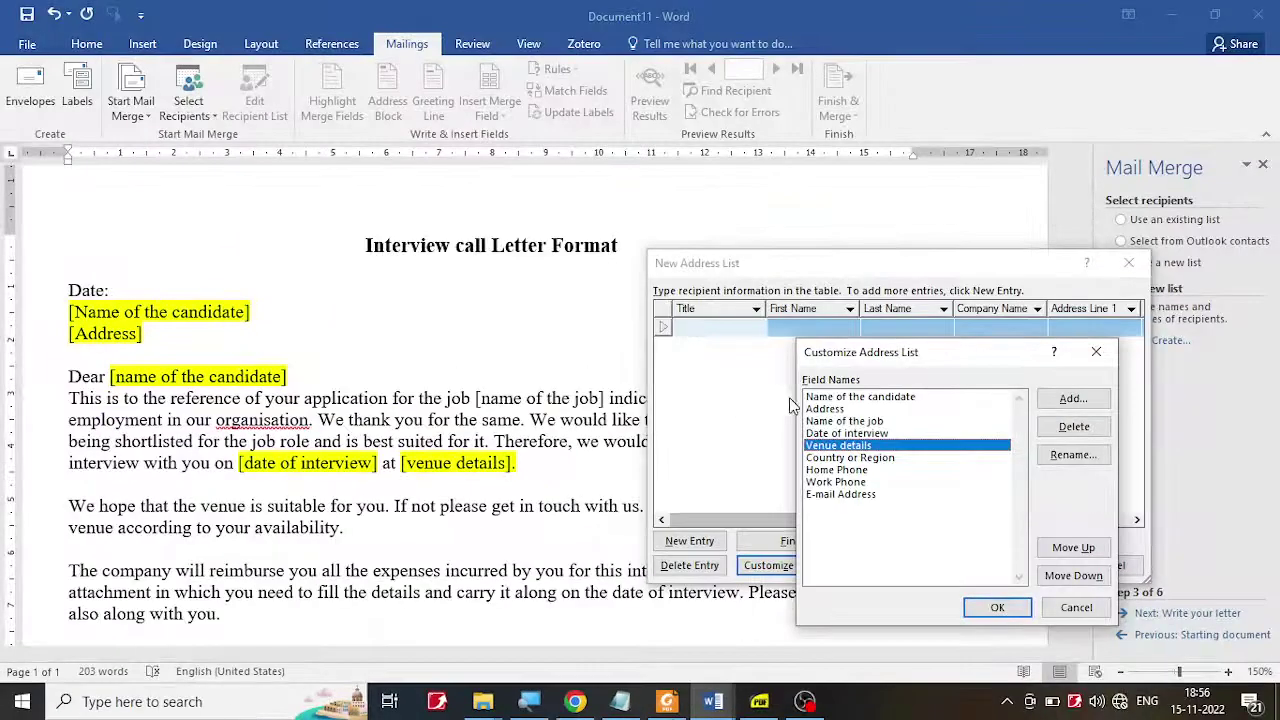
{"action": "left_click", "coordinate": [759, 703]}
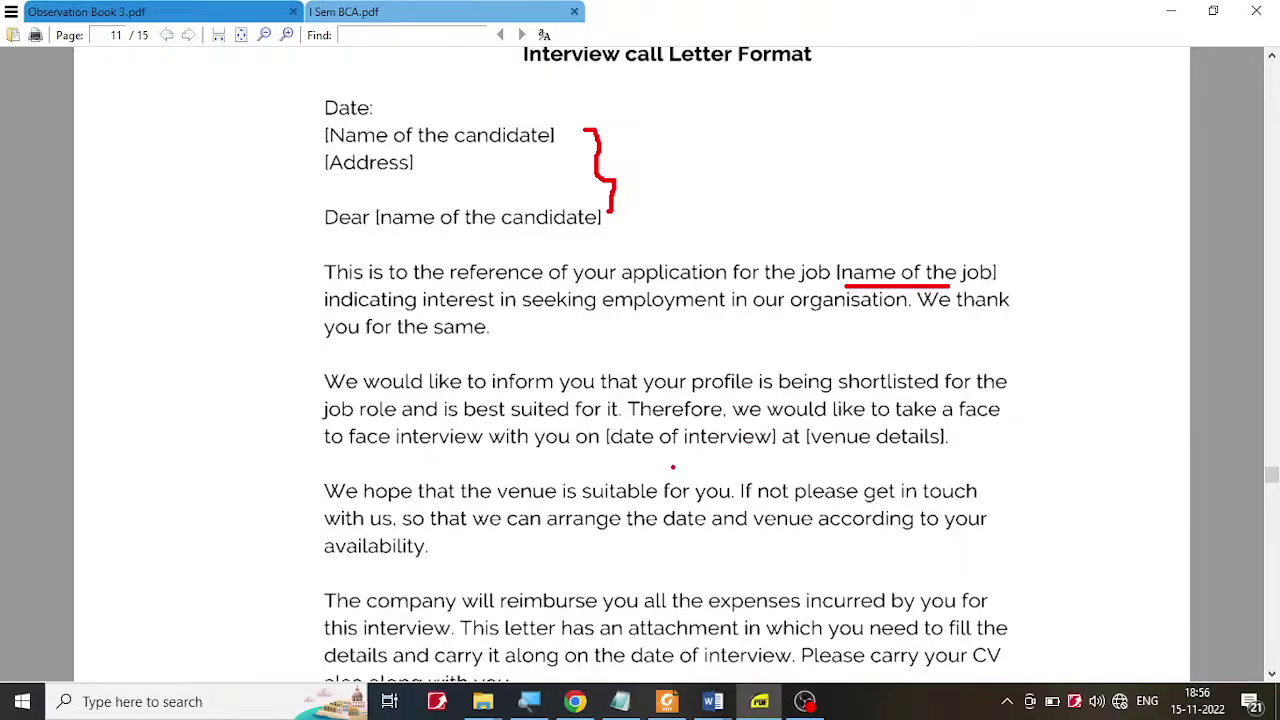
Step: Mark the [date of interview], phone number and Regards sign-off in the letter, clearing marks after each check
{"action": "left_click_drag", "start_coordinate": [644, 457], "coordinate": [766, 457]}
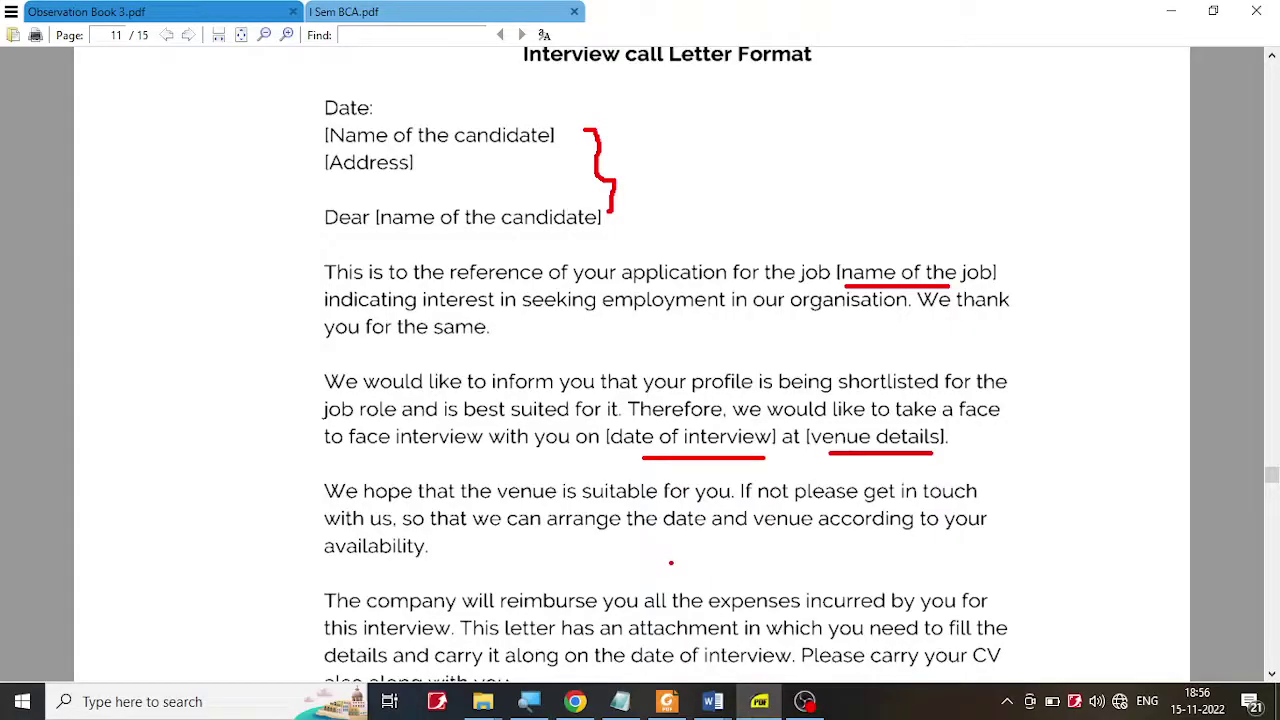
{"action": "key", "text": "Escape"}
{"action": "scroll", "coordinate": [903, 257], "scroll_direction": "down", "scroll_amount": 5}
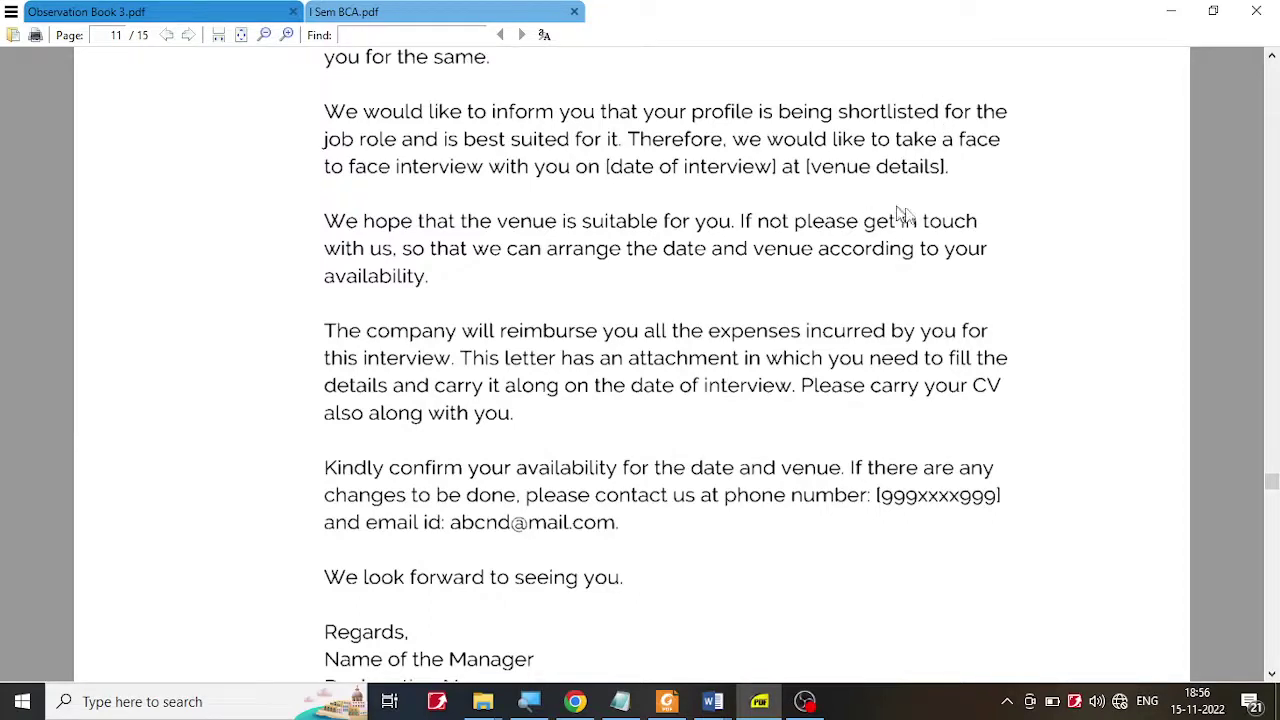
{"action": "left_click_drag", "start_coordinate": [879, 516], "coordinate": [1026, 516]}
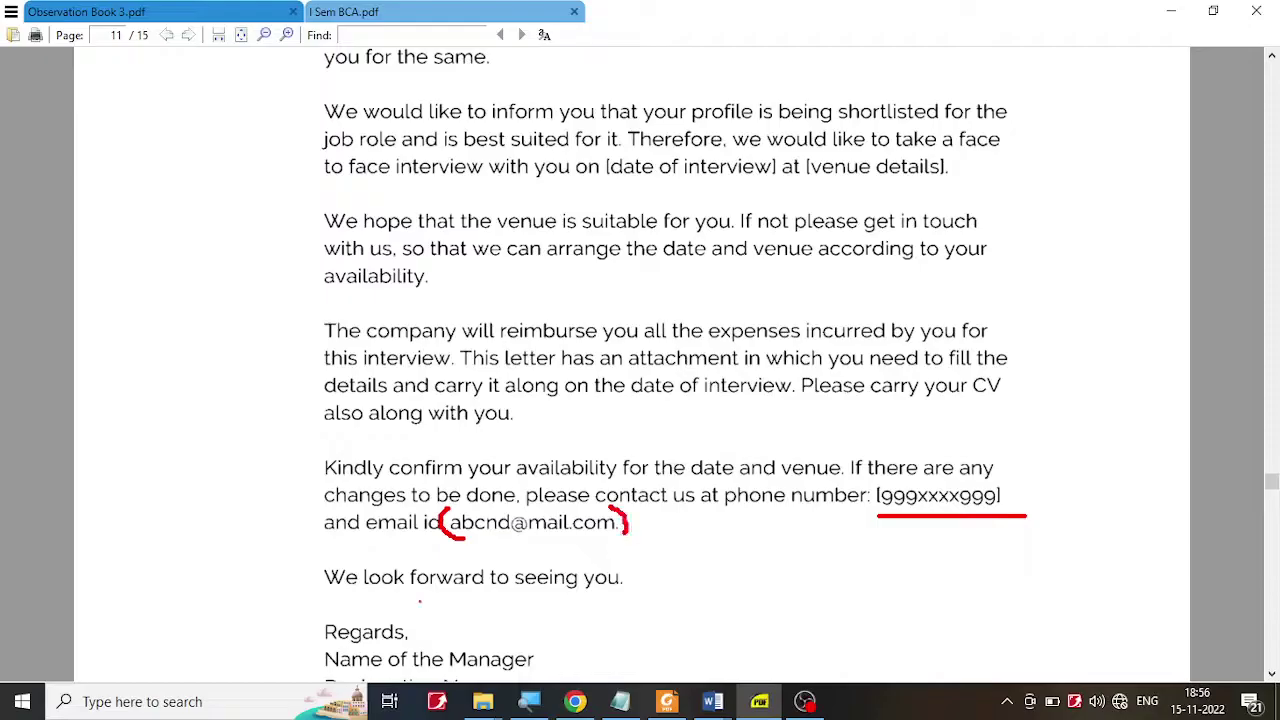
{"action": "mouse_move", "coordinate": [292, 649]}
{"action": "left_mouse_down"}
{"action": "mouse_move", "coordinate": [484, 654]}
{"action": "mouse_move", "coordinate": [350, 660]}
{"action": "left_mouse_up"}
{"action": "key", "text": "Escape"}
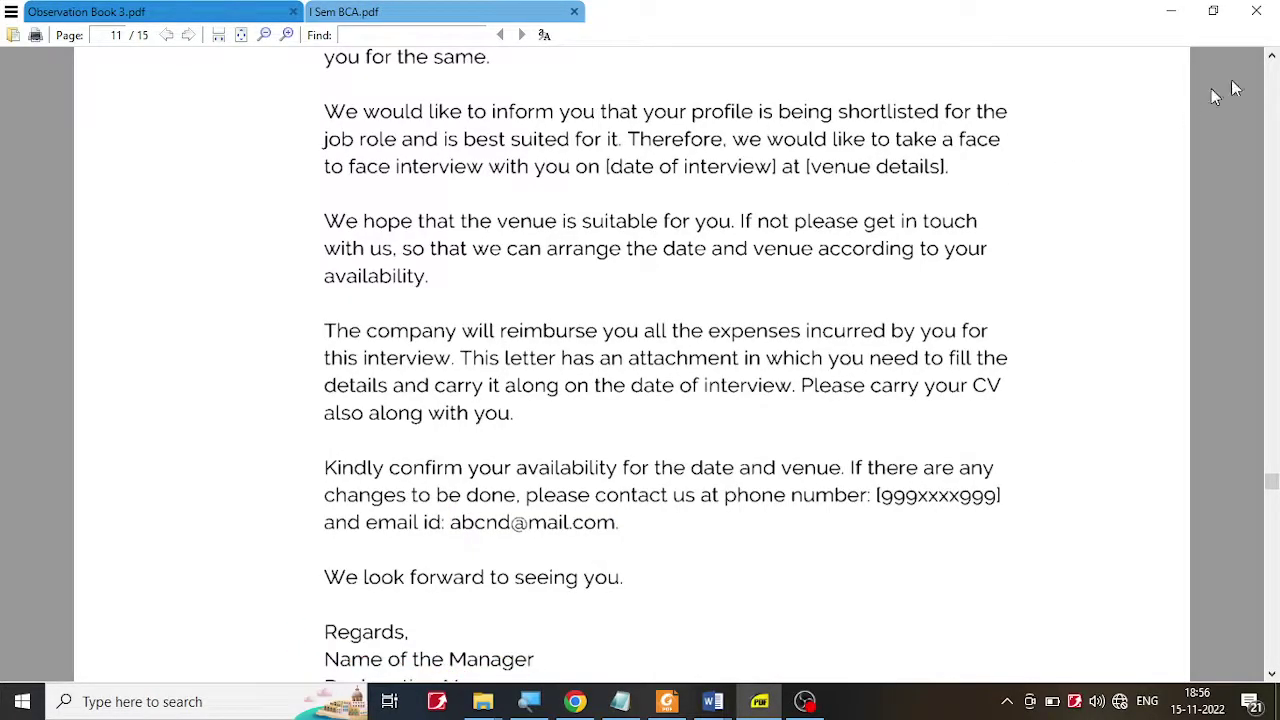
{"action": "scroll", "coordinate": [1275, 68], "scroll_direction": "down", "scroll_amount": 3}
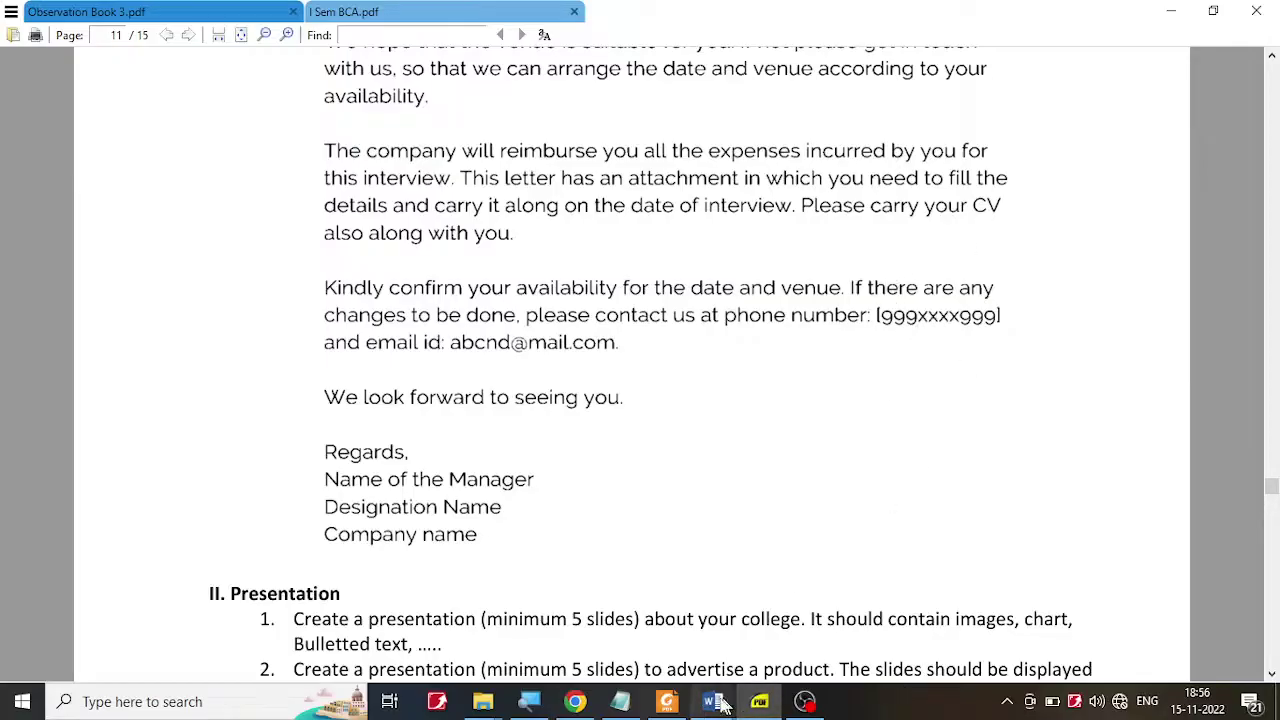
Step: In Word, rename the Country or Region field to 'Phone no'
{"action": "mouse_move", "coordinate": [713, 701]}
{"action": "left_click", "coordinate": [877, 665]}
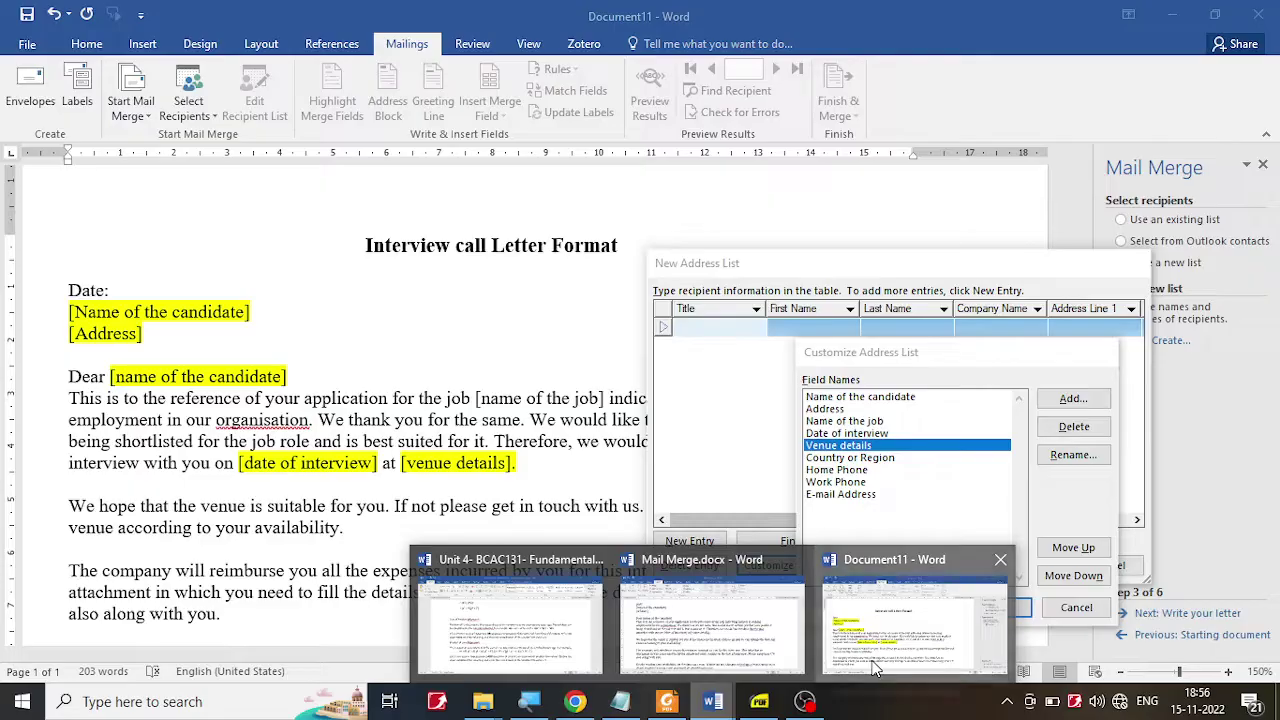
{"action": "left_click", "coordinate": [876, 459]}
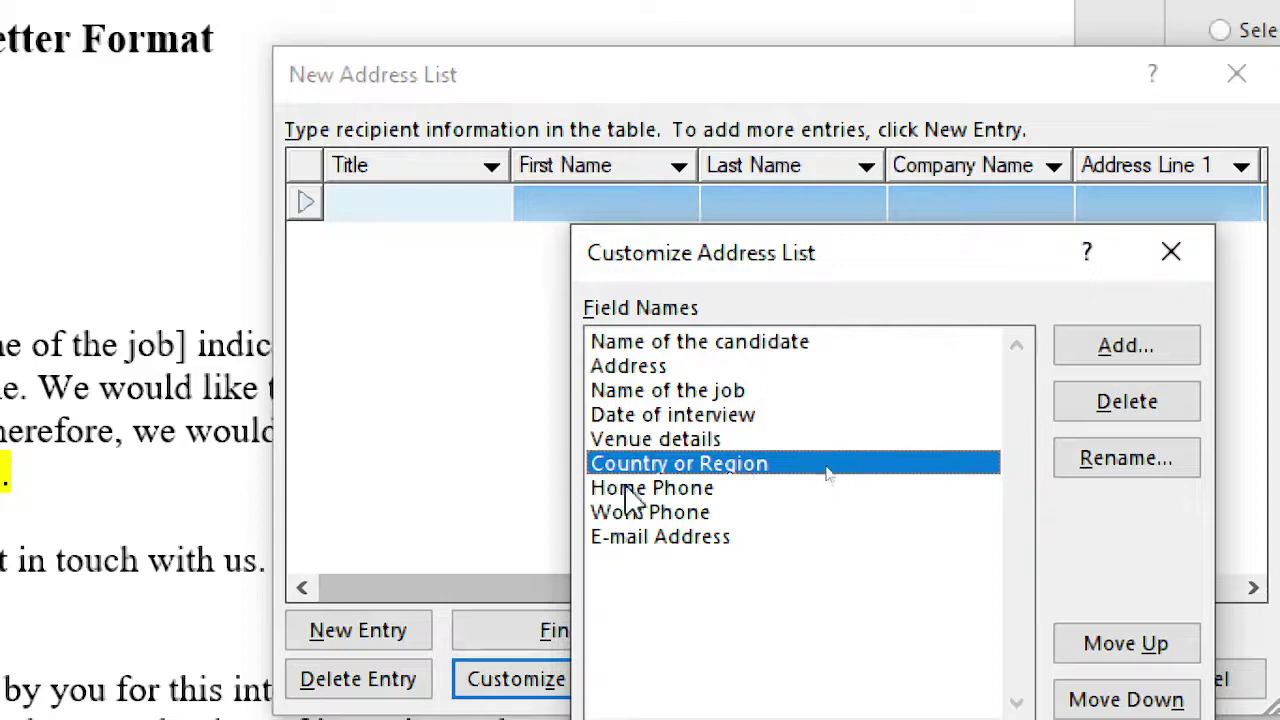
{"action": "left_click", "coordinate": [1148, 459]}
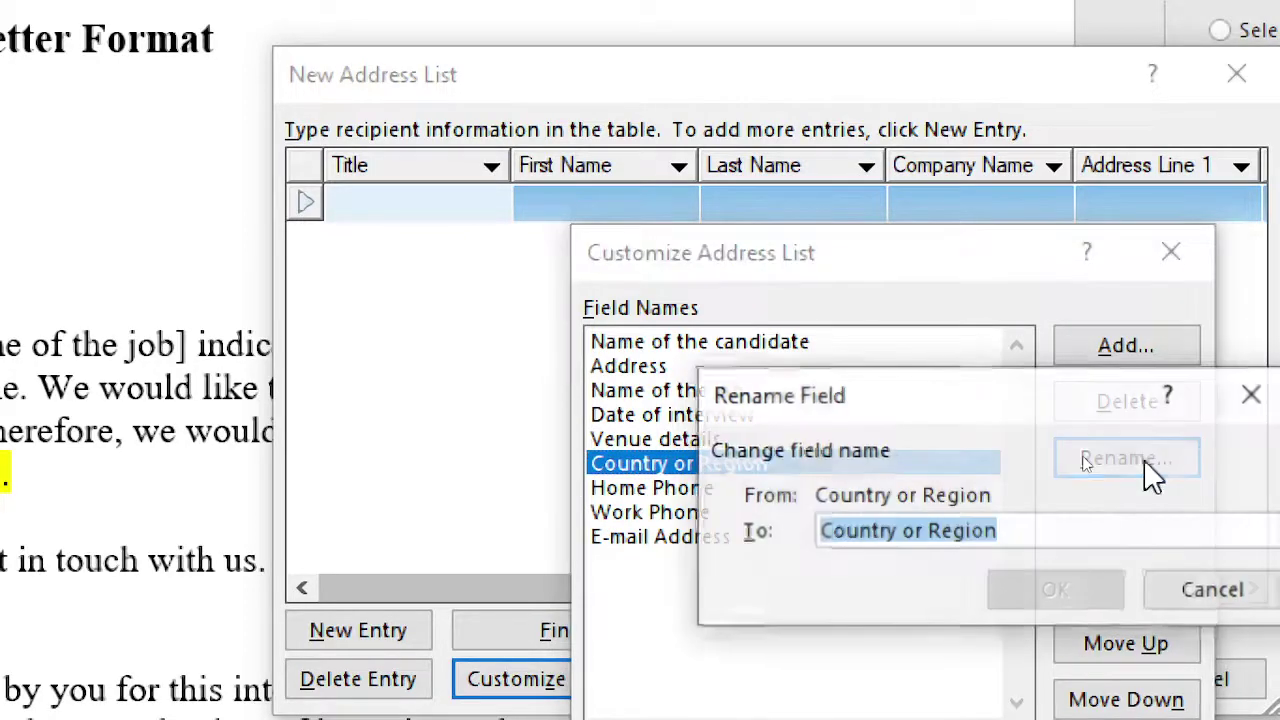
{"action": "type", "text": "Phone"}
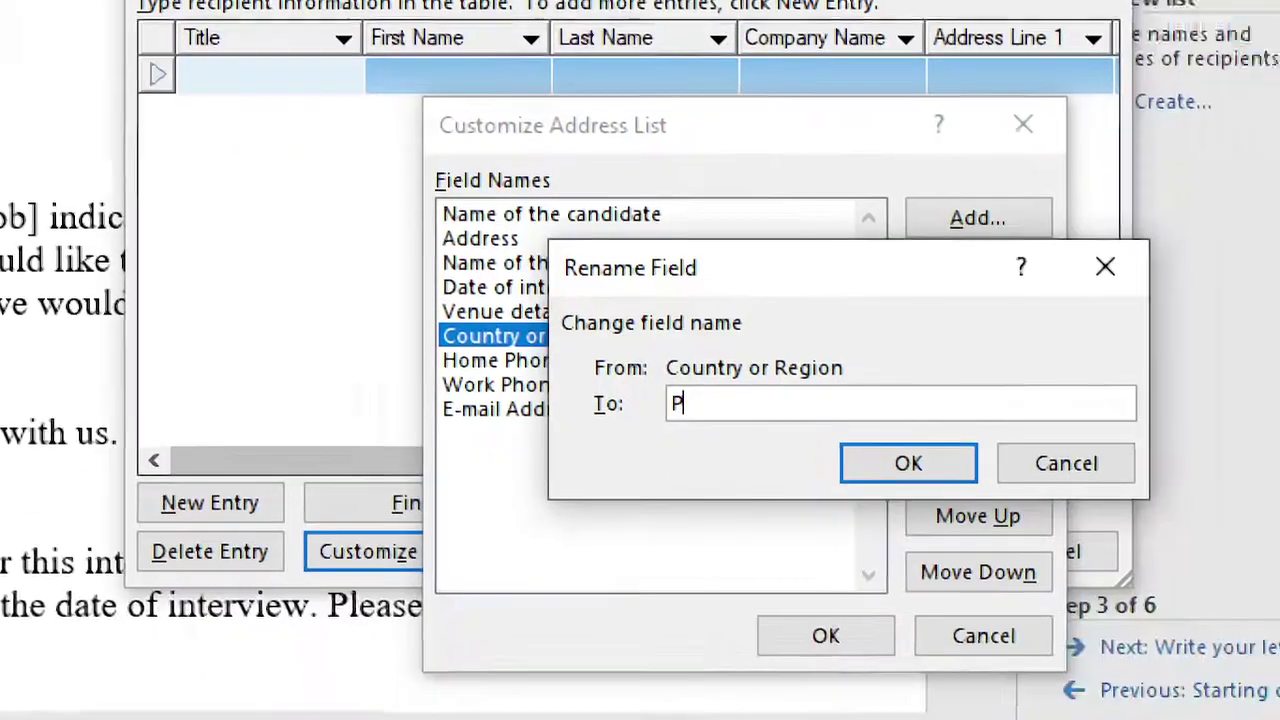
{"action": "type", "text": " no"}
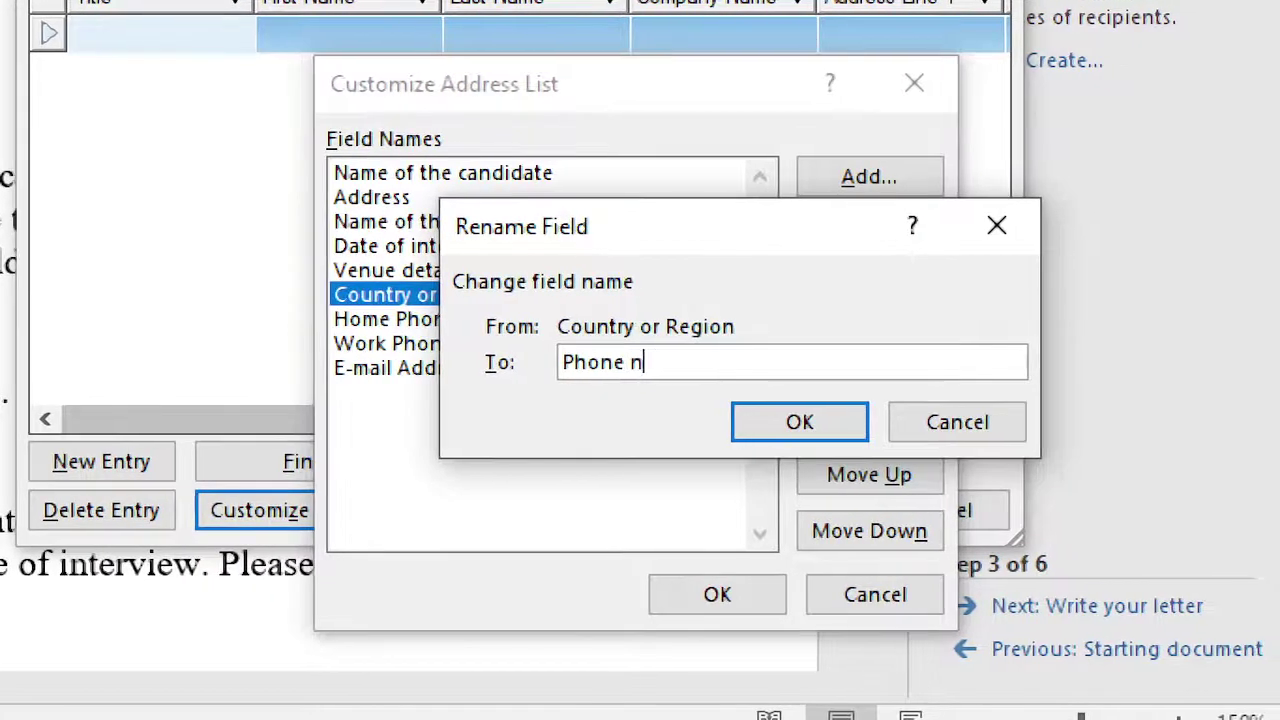
{"action": "left_click", "coordinate": [791, 431]}
Step: Delete the Home Phone, Work Phone and E-mail Address fields
{"action": "left_click", "coordinate": [458, 322]}
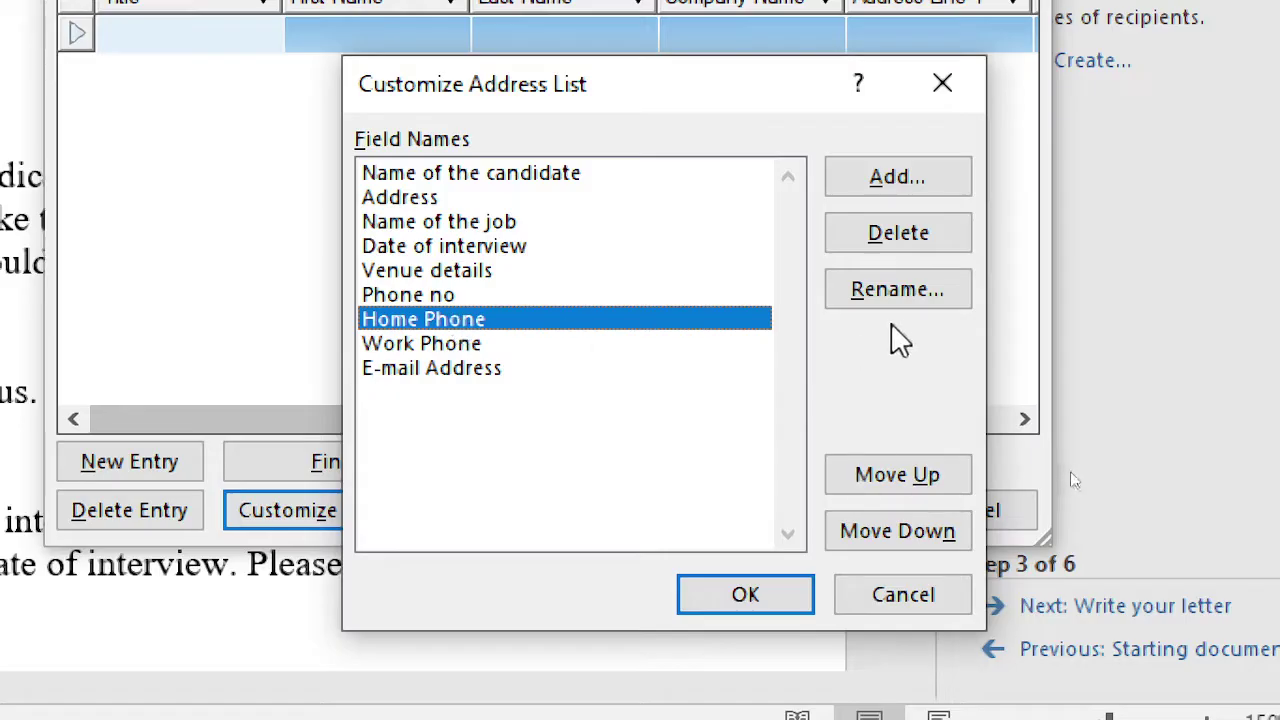
{"action": "left_click", "coordinate": [909, 245]}
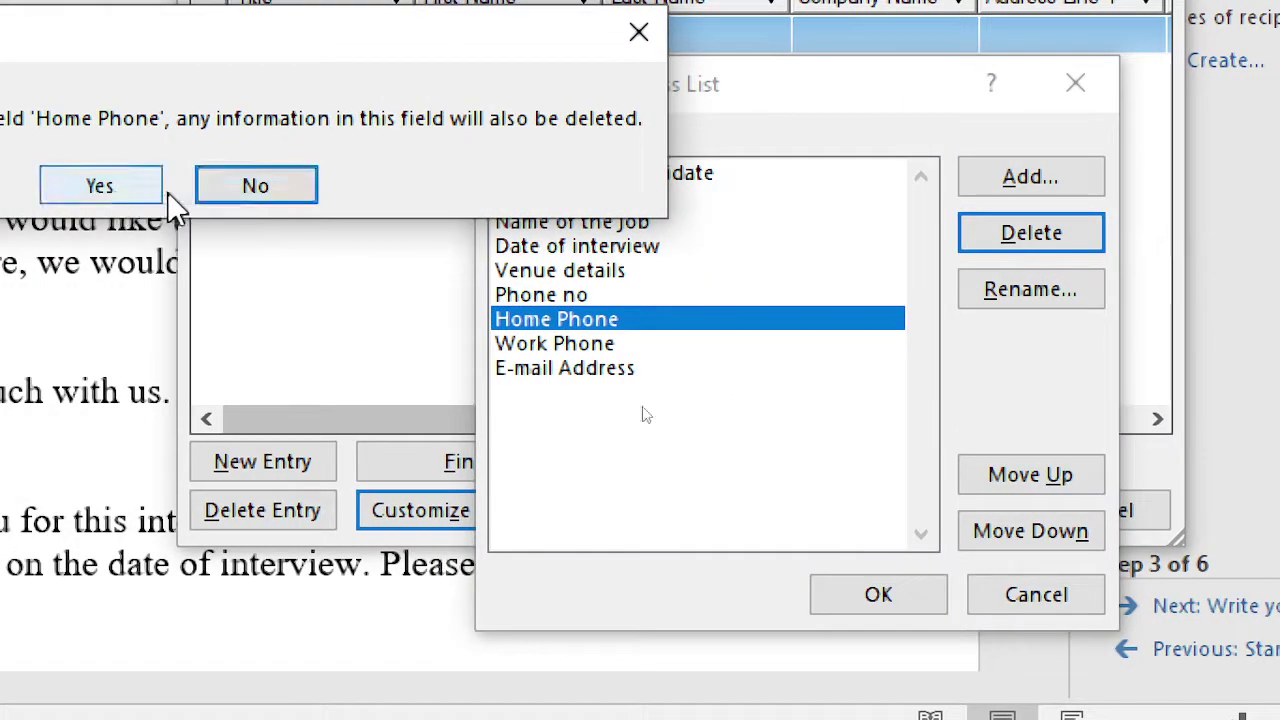
{"action": "left_click", "coordinate": [143, 192]}
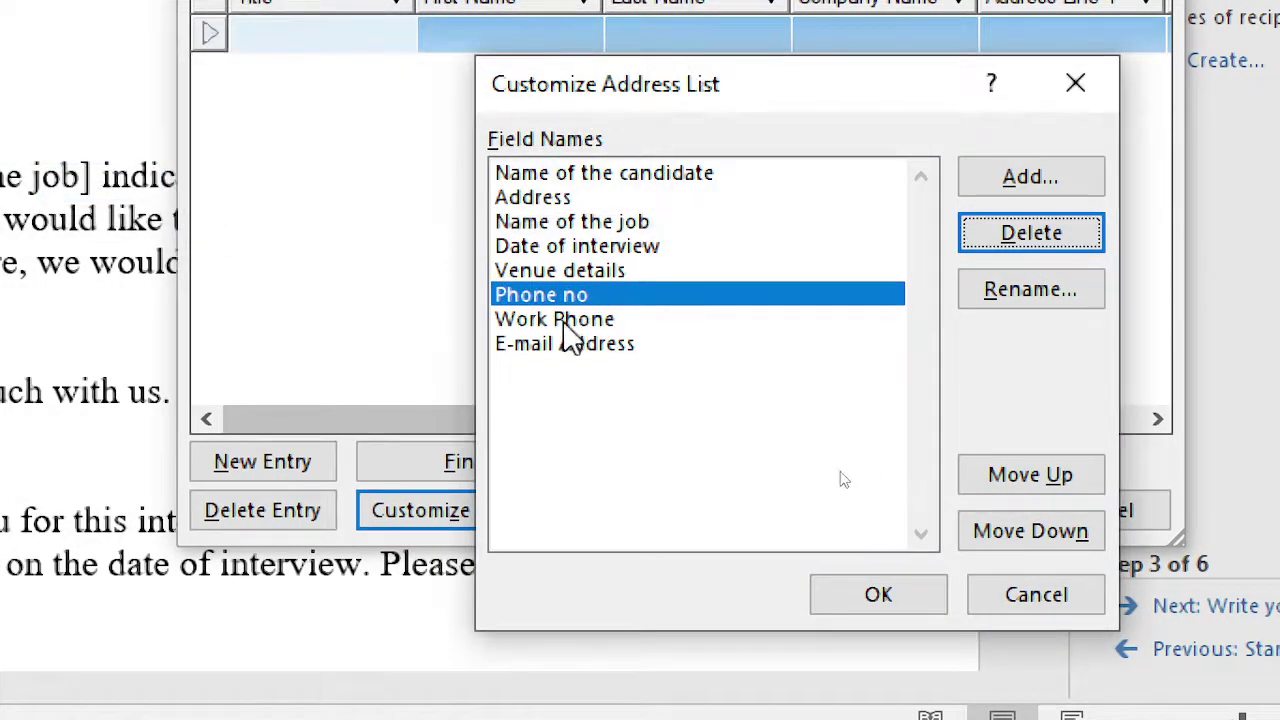
{"action": "left_click", "coordinate": [565, 340]}
{"action": "left_click", "coordinate": [1027, 245]}
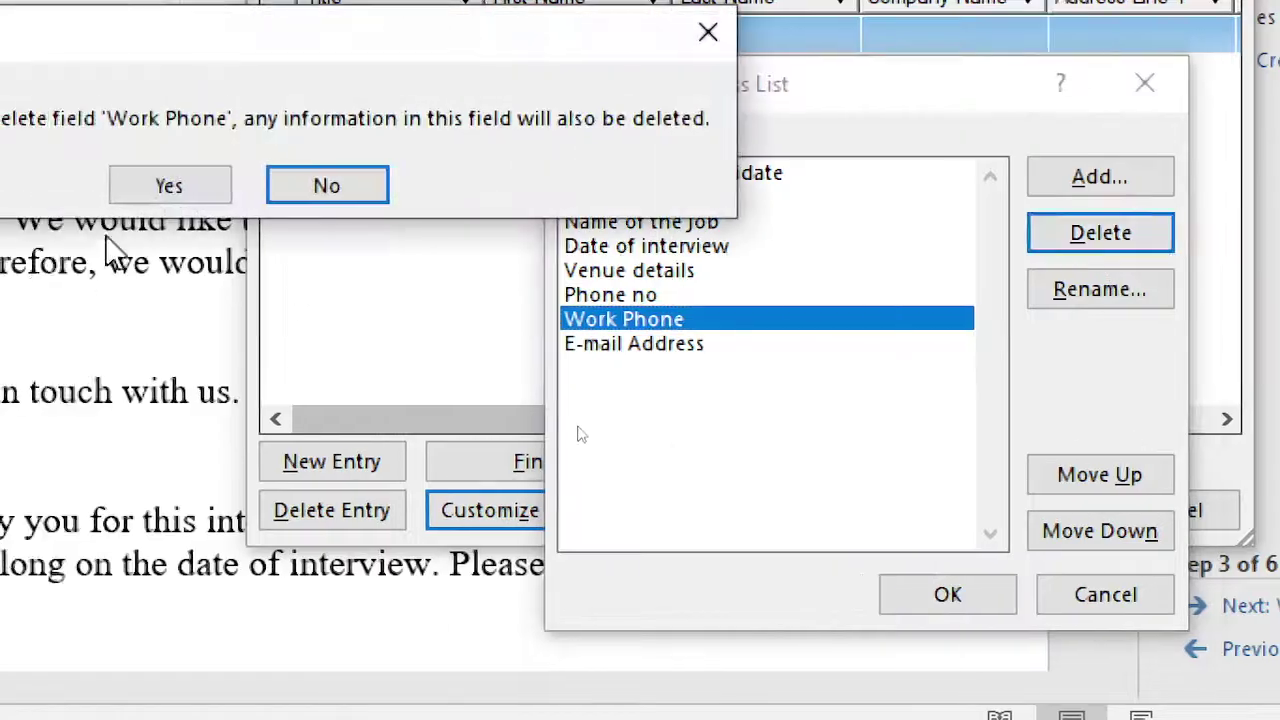
{"action": "left_click", "coordinate": [168, 187]}
{"action": "left_click", "coordinate": [634, 322]}
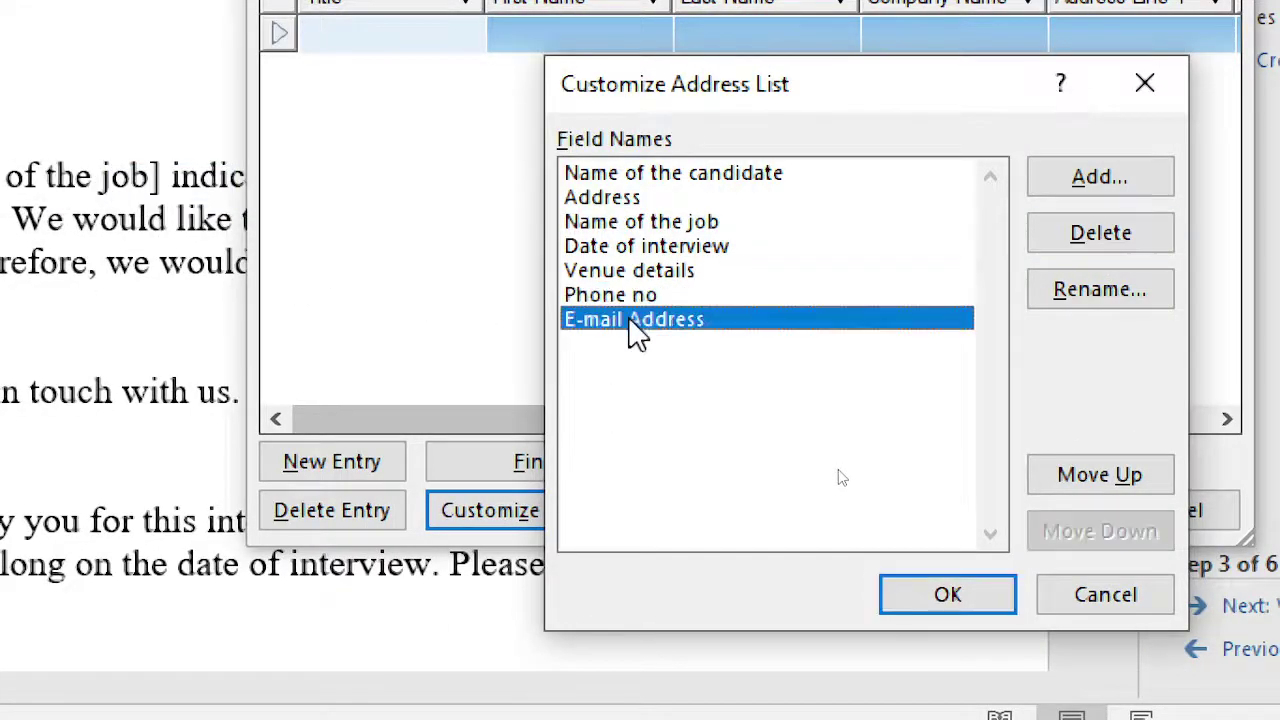
{"action": "left_click", "coordinate": [1095, 238]}
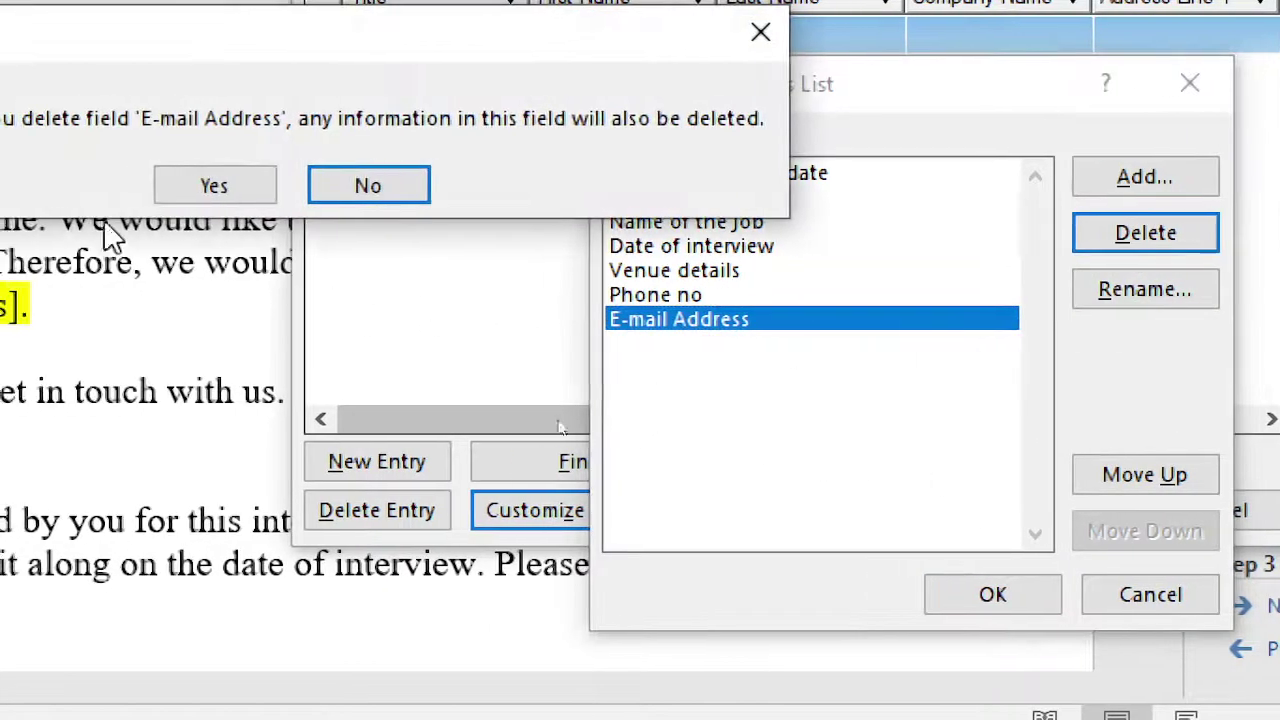
{"action": "left_click", "coordinate": [212, 186]}
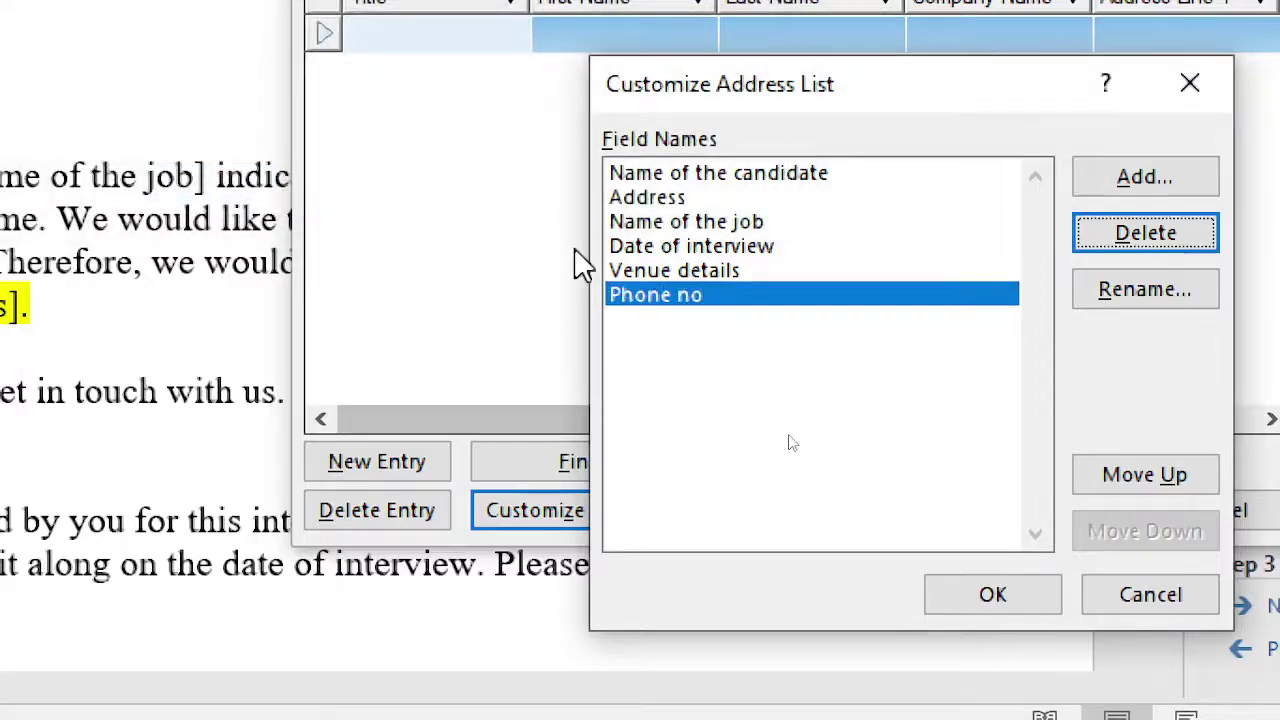
Step: Review the six remaining field names and apply the customised field list
{"action": "left_click", "coordinate": [664, 178]}
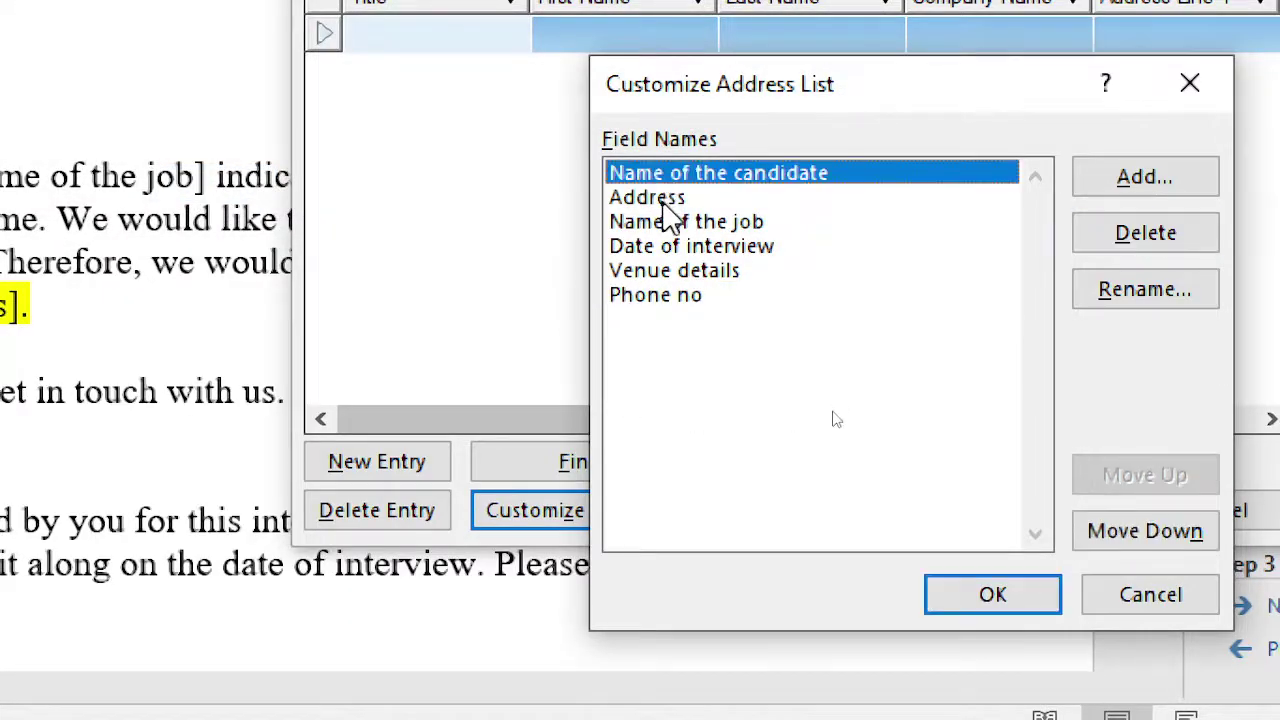
{"action": "left_click", "coordinate": [664, 200]}
{"action": "left_click", "coordinate": [664, 224]}
{"action": "left_click", "coordinate": [666, 248]}
{"action": "left_click", "coordinate": [662, 272]}
{"action": "left_click", "coordinate": [654, 297]}
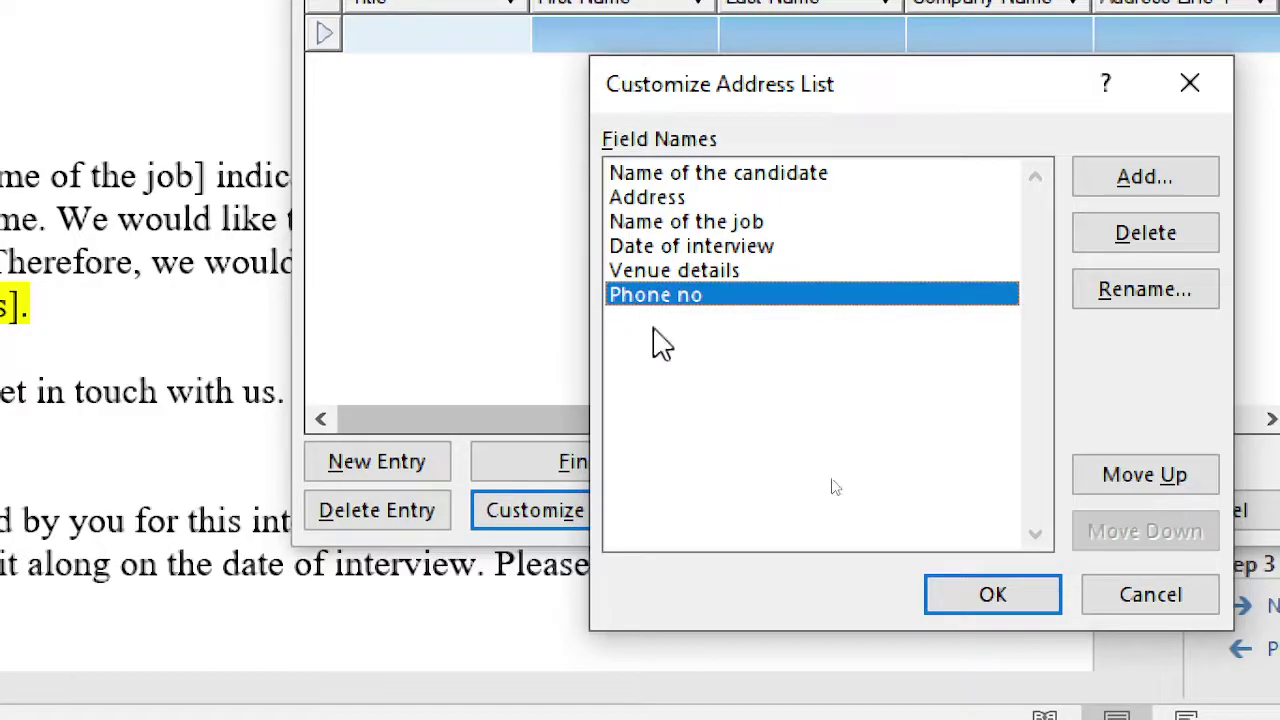
{"action": "left_click", "coordinate": [1004, 604]}
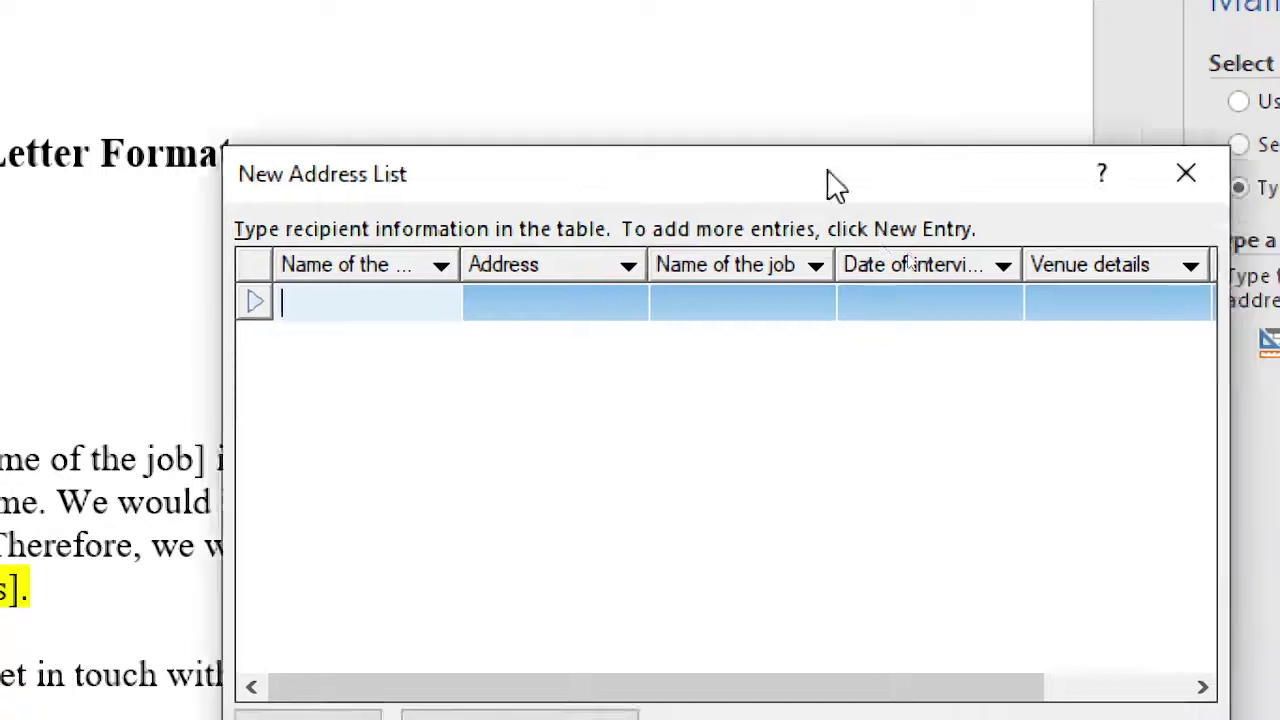
Step: Enter the first candidate's name, address, Manager job and 23-Nov-2022 interview date
{"action": "left_click_drag", "start_coordinate": [836, 185], "coordinate": [700, 114]}
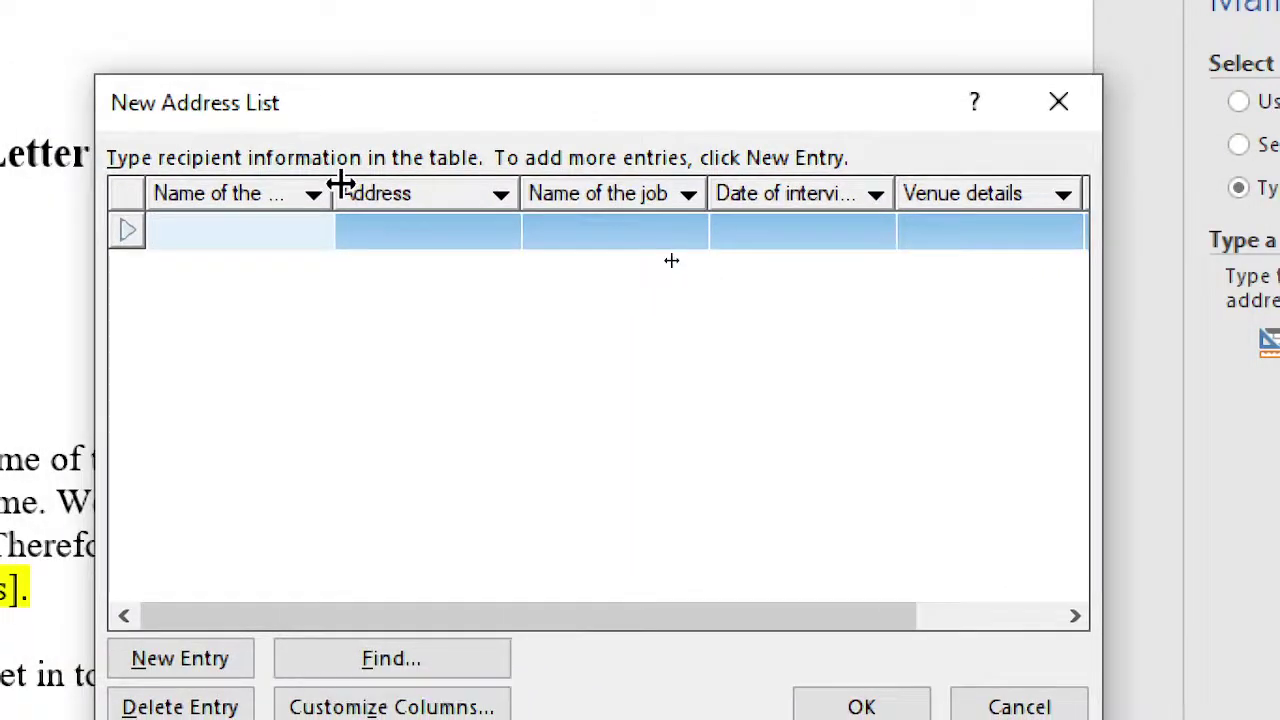
{"action": "left_click_drag", "start_coordinate": [338, 183], "coordinate": [352, 183]}
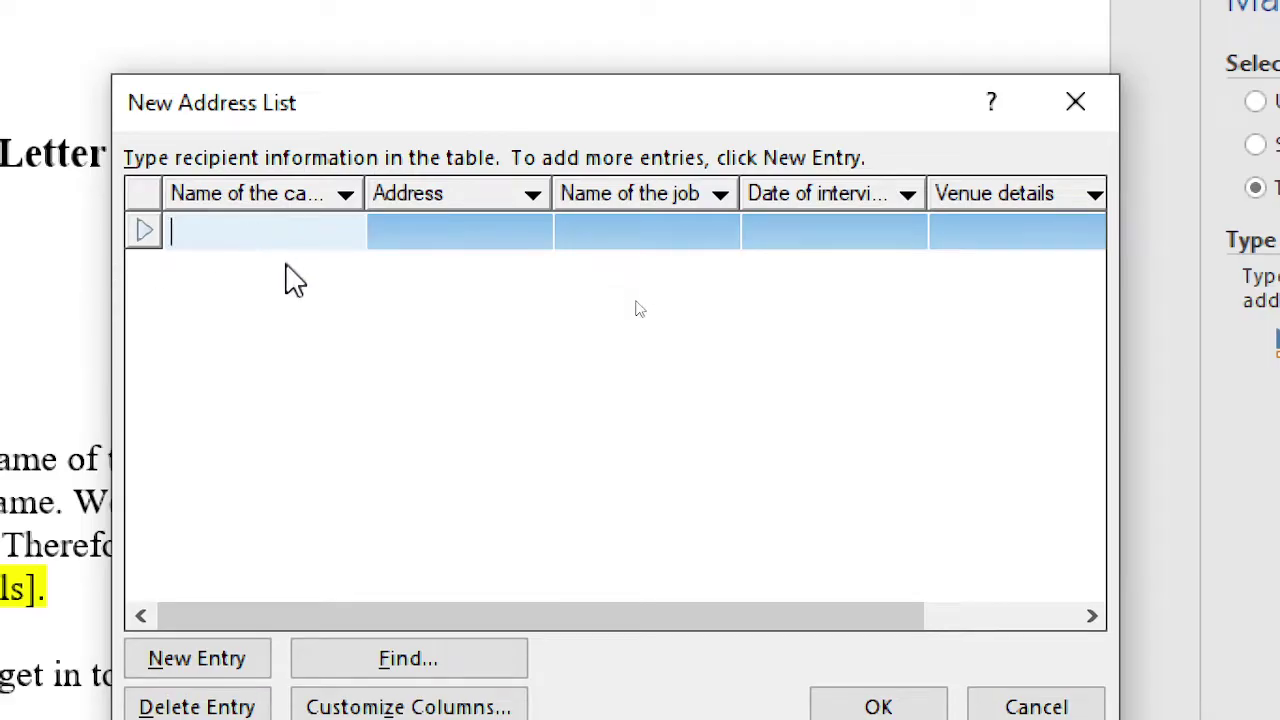
{"action": "type", "text": "Rita"}
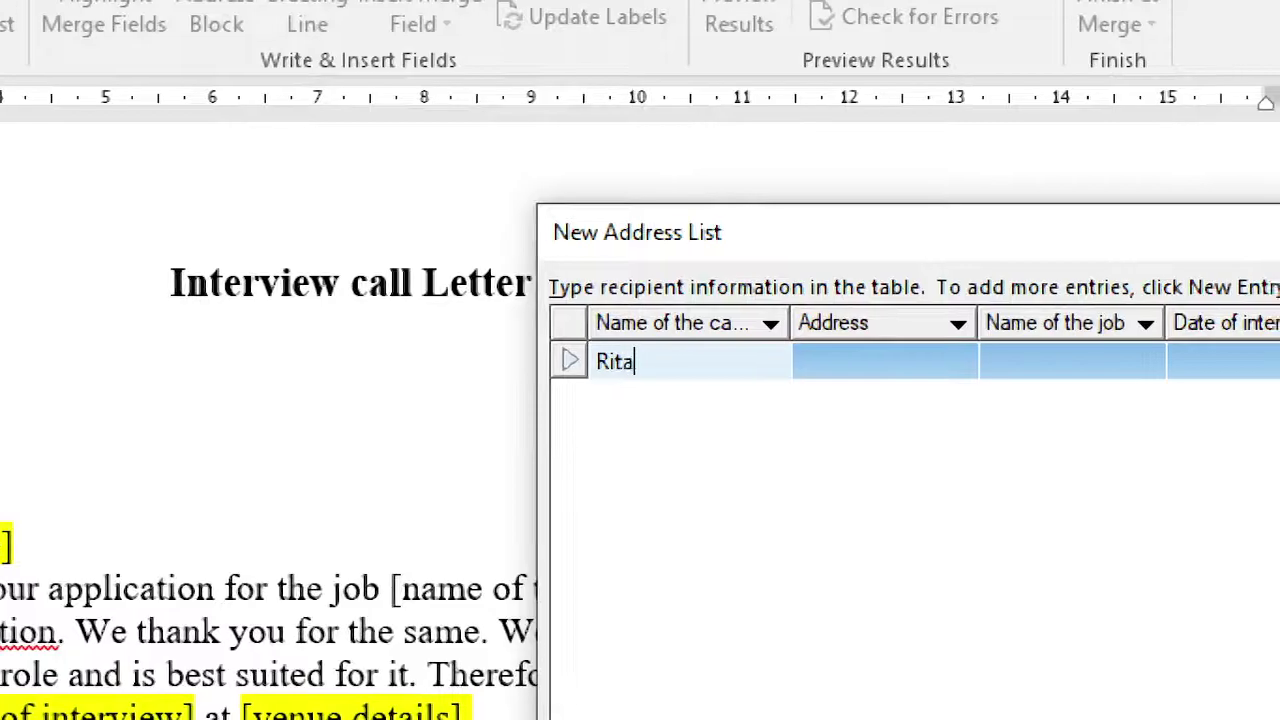
{"action": "left_click_drag", "start_coordinate": [923, 243], "coordinate": [510, 137]}
{"action": "left_click", "coordinate": [443, 256]}
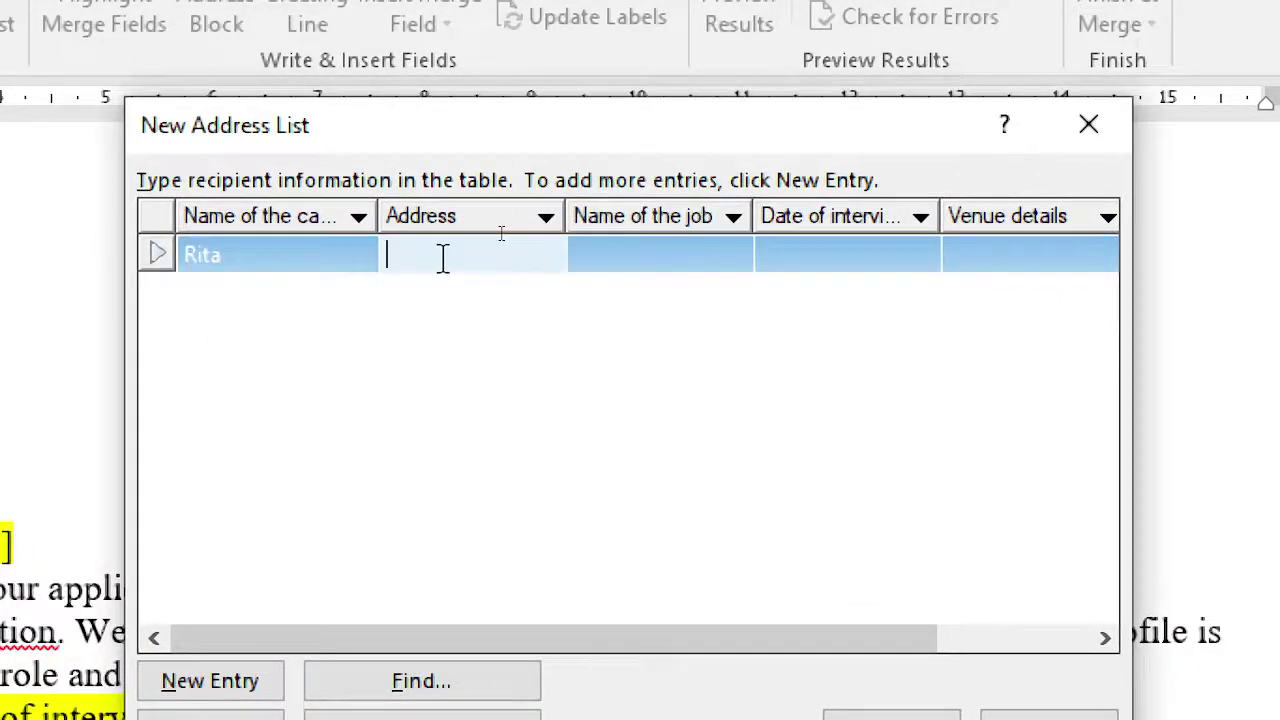
{"action": "type", "text": "Udup"}
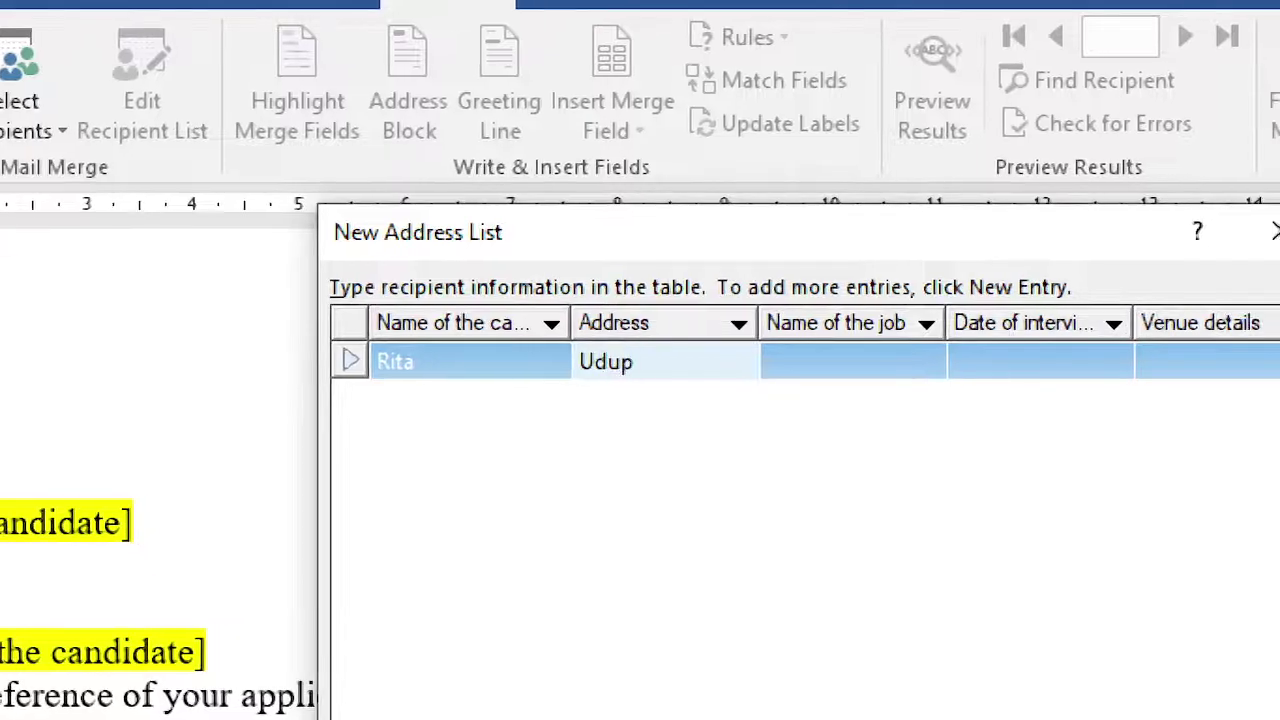
{"action": "type", "text": "i"}
{"action": "key", "text": "Tab"}
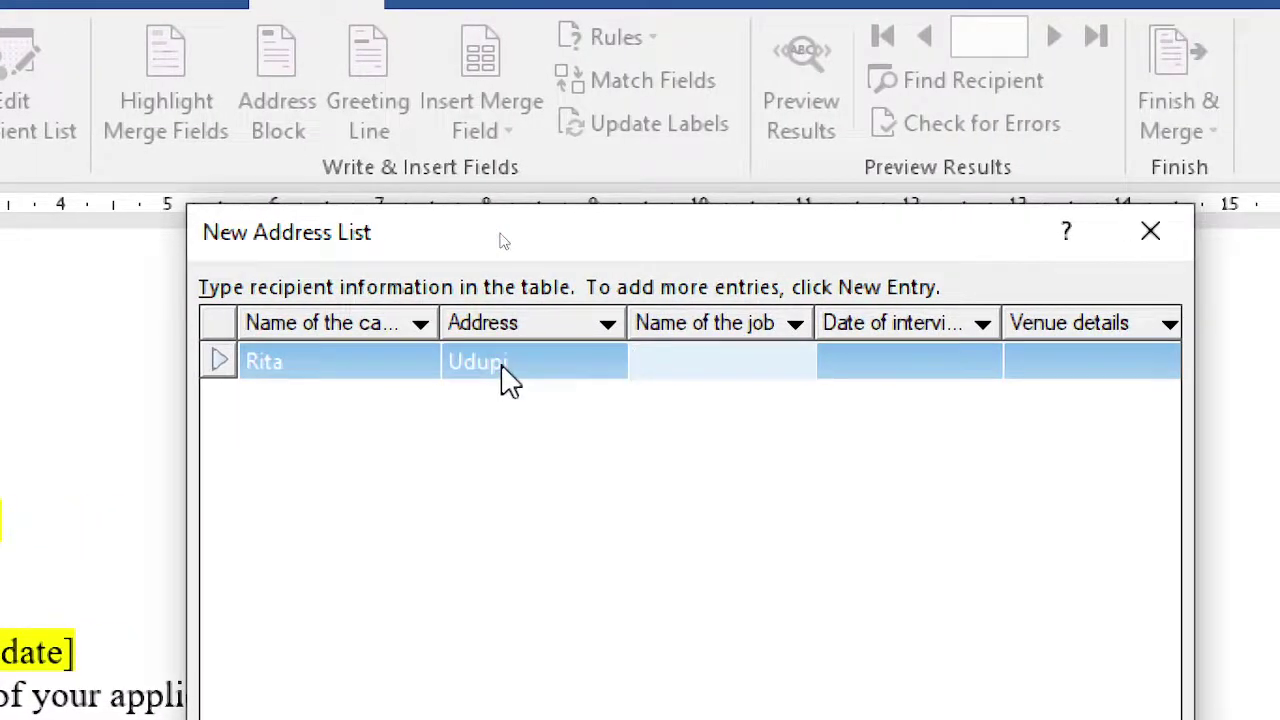
{"action": "type", "text": "Mana"}
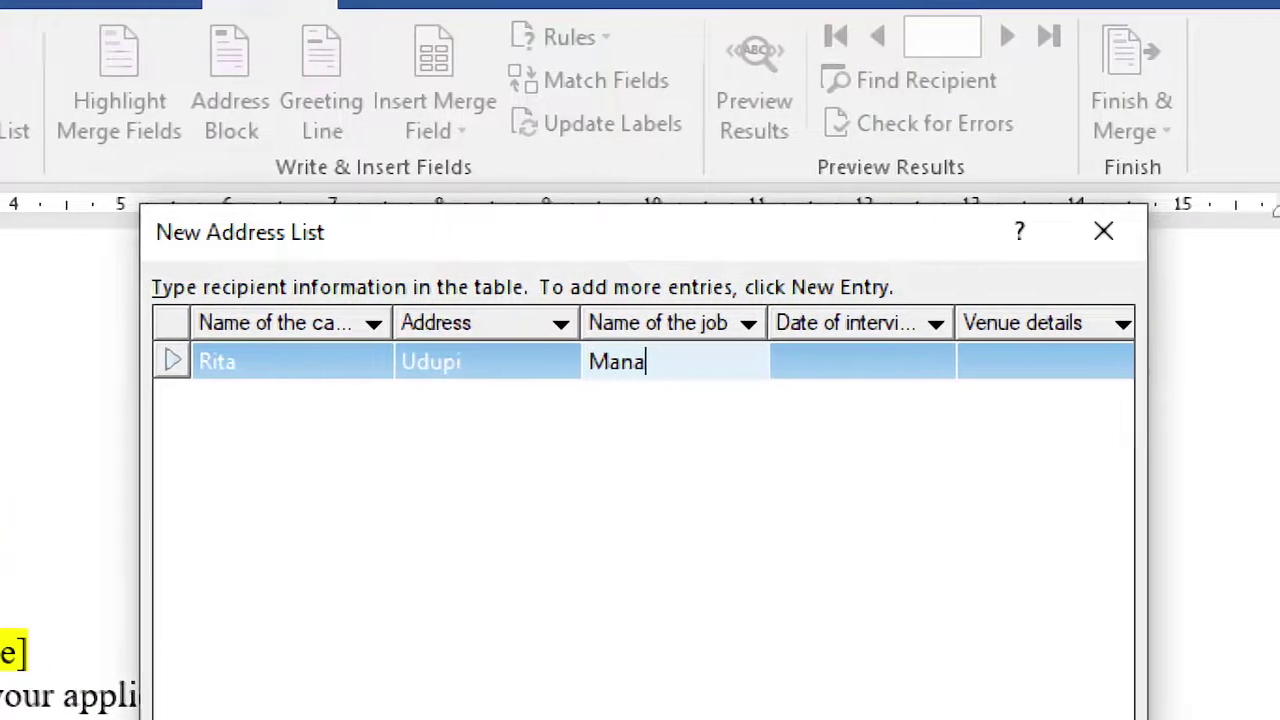
{"action": "type", "text": "ger"}
{"action": "key", "text": "Tab"}
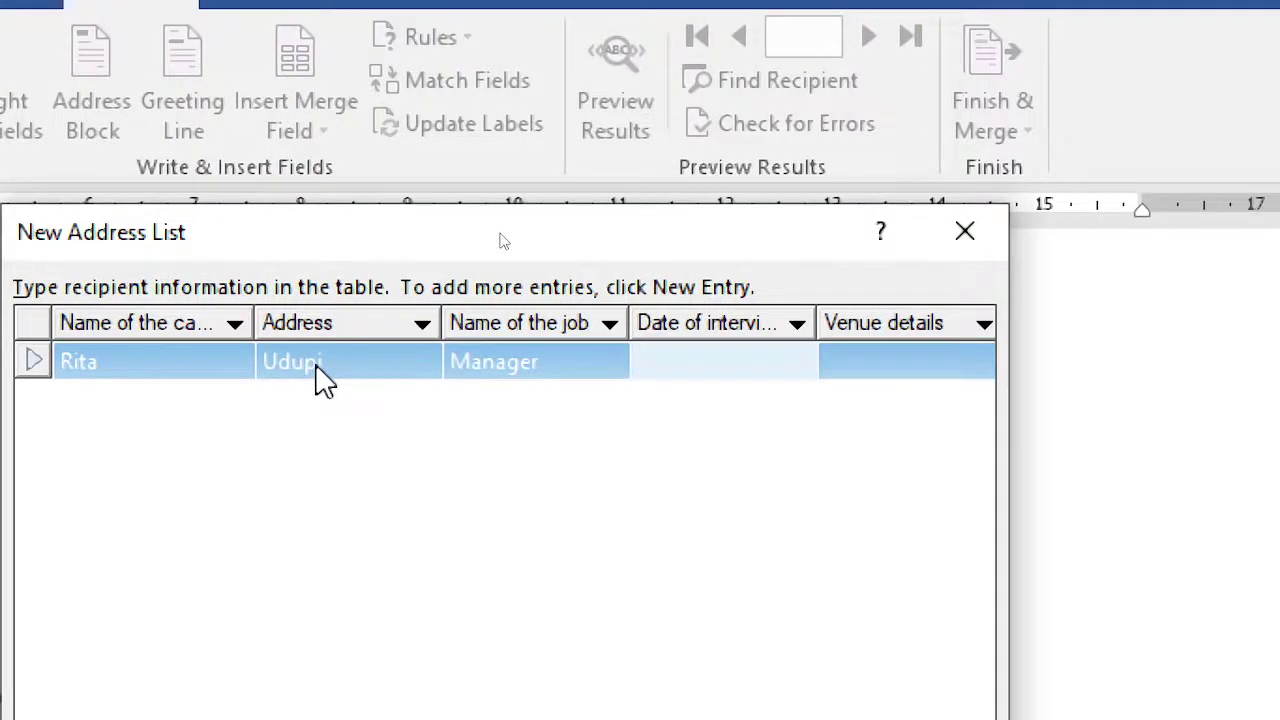
{"action": "type", "text": "23-No"}
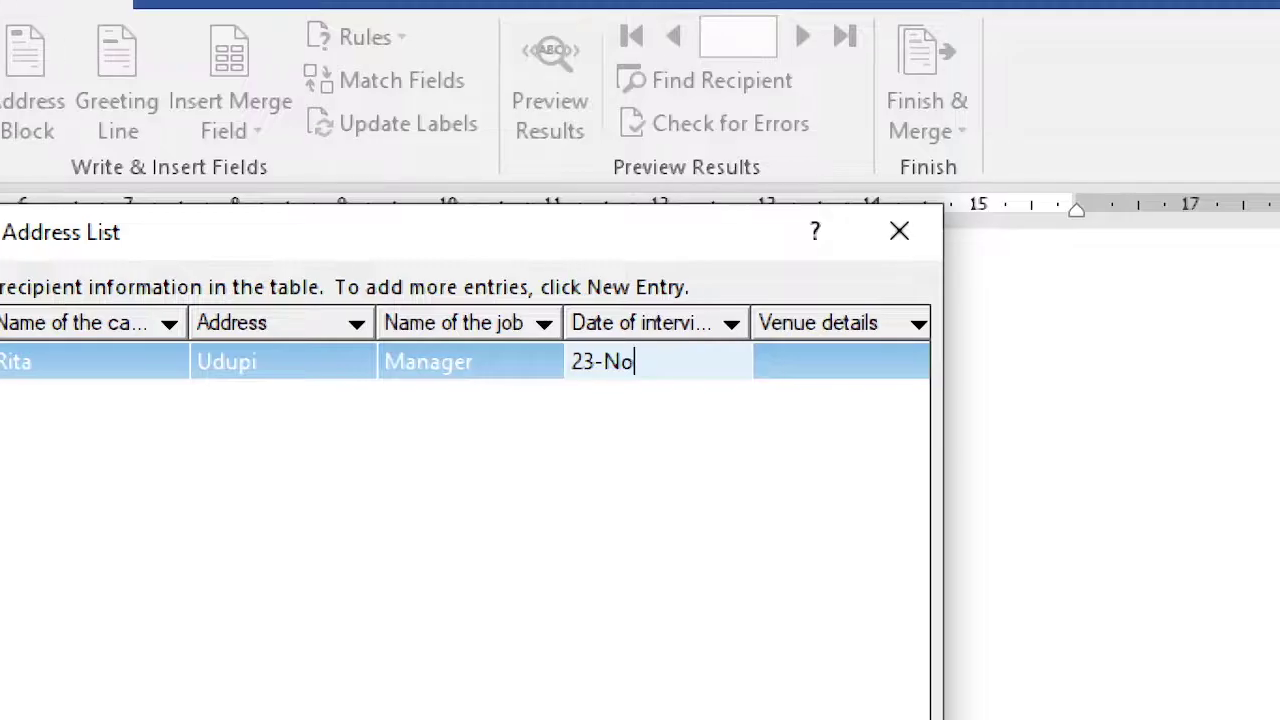
{"action": "type", "text": "v-2022"}
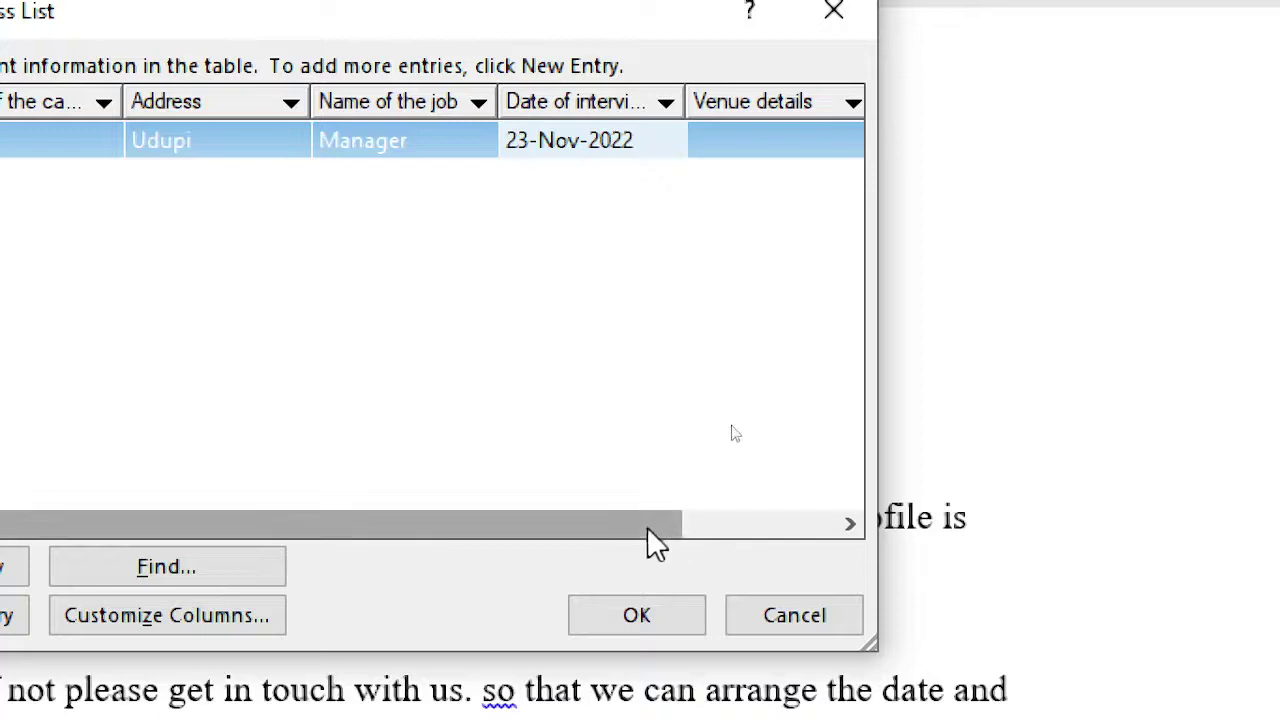
Step: Add Sales Department as the venue and the phone number, then start a blank entry
{"action": "left_click_drag", "start_coordinate": [647, 527], "coordinate": [829, 519]}
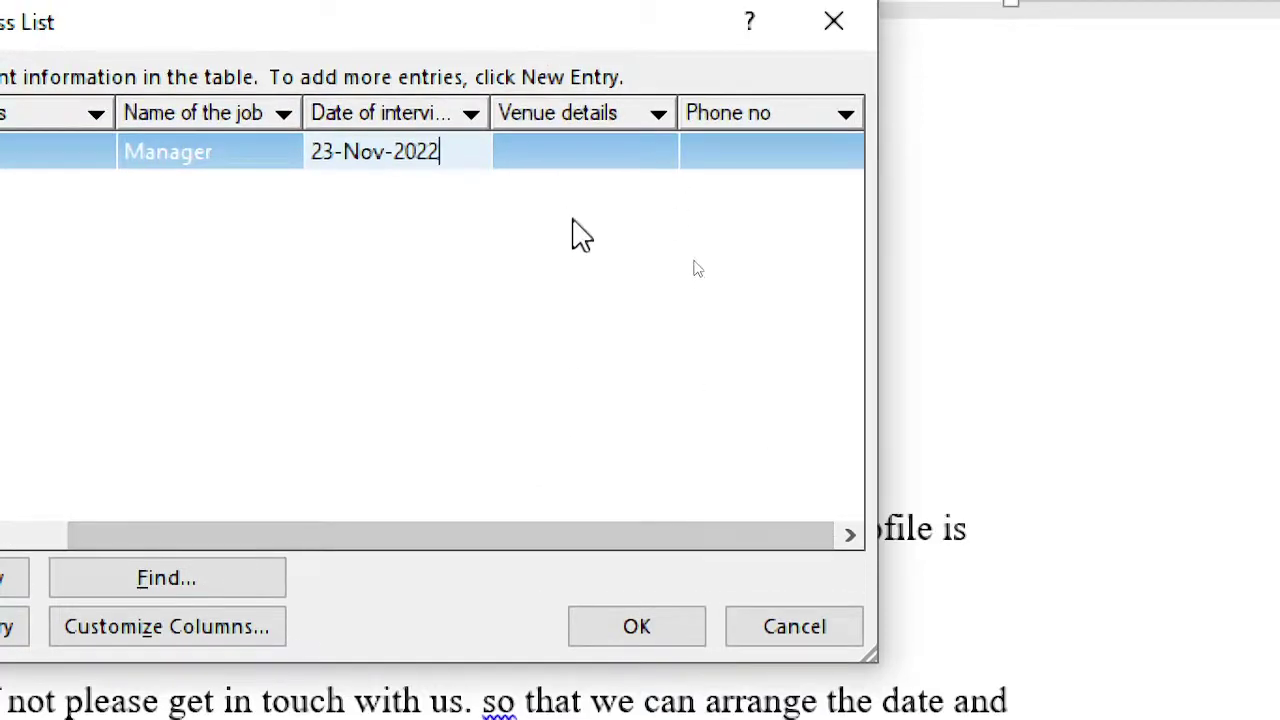
{"action": "left_click", "coordinate": [577, 146]}
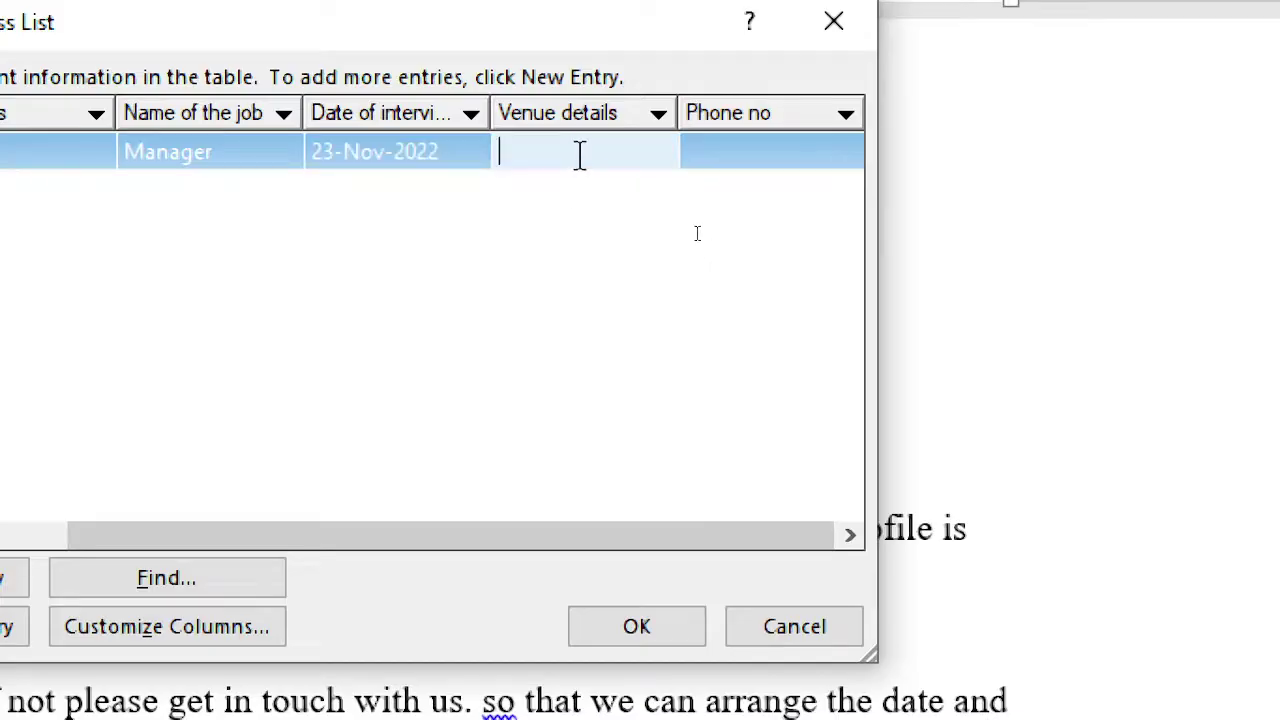
{"action": "type", "text": "Sales "}
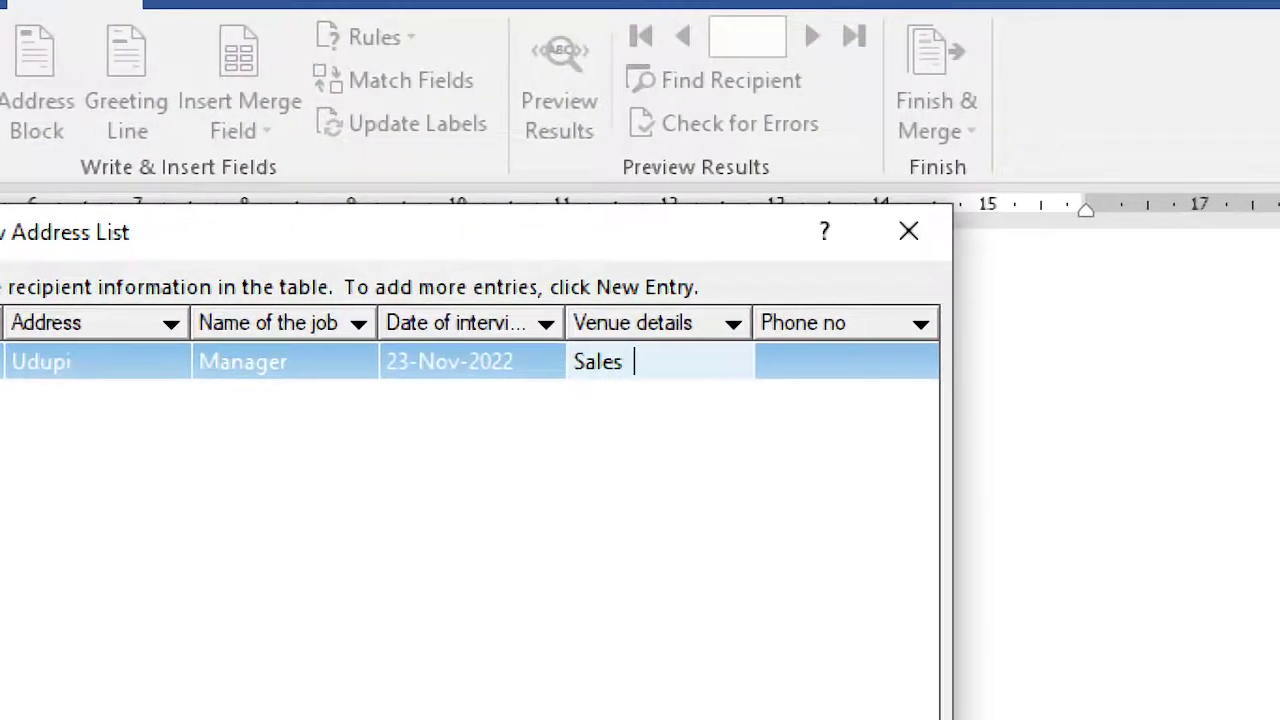
{"action": "type", "text": "Department"}
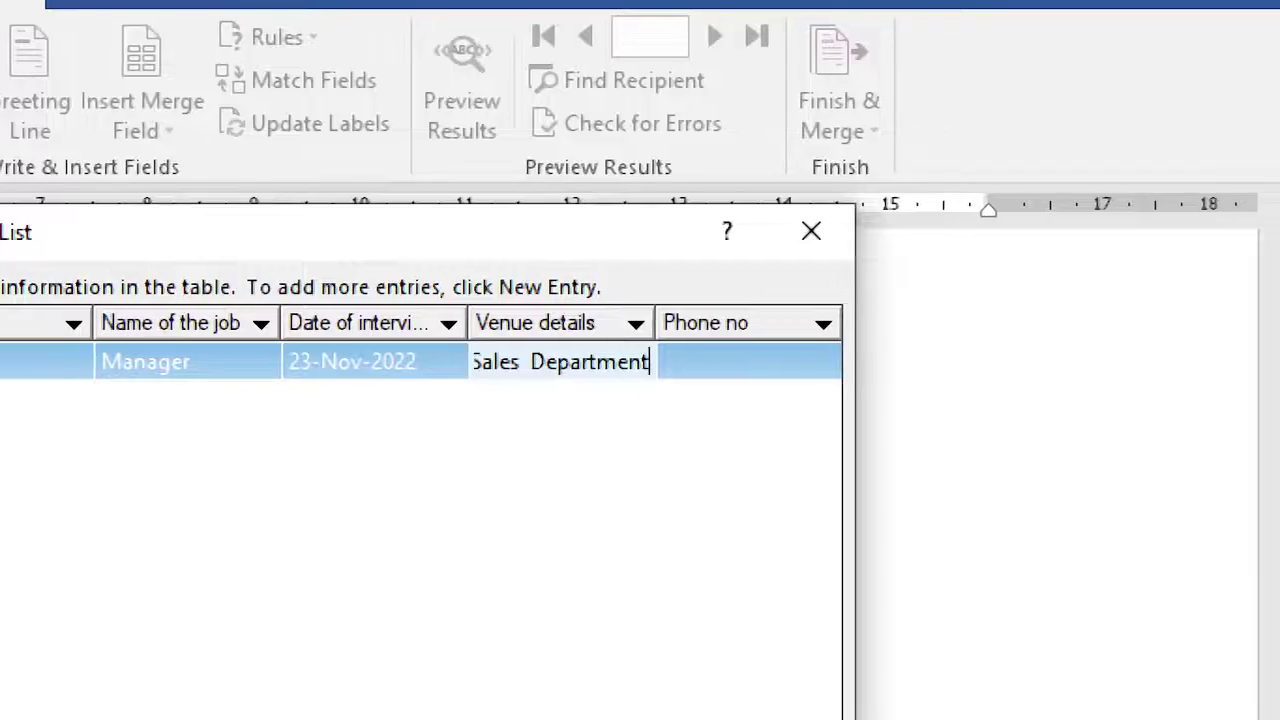
{"action": "key", "text": "Tab"}
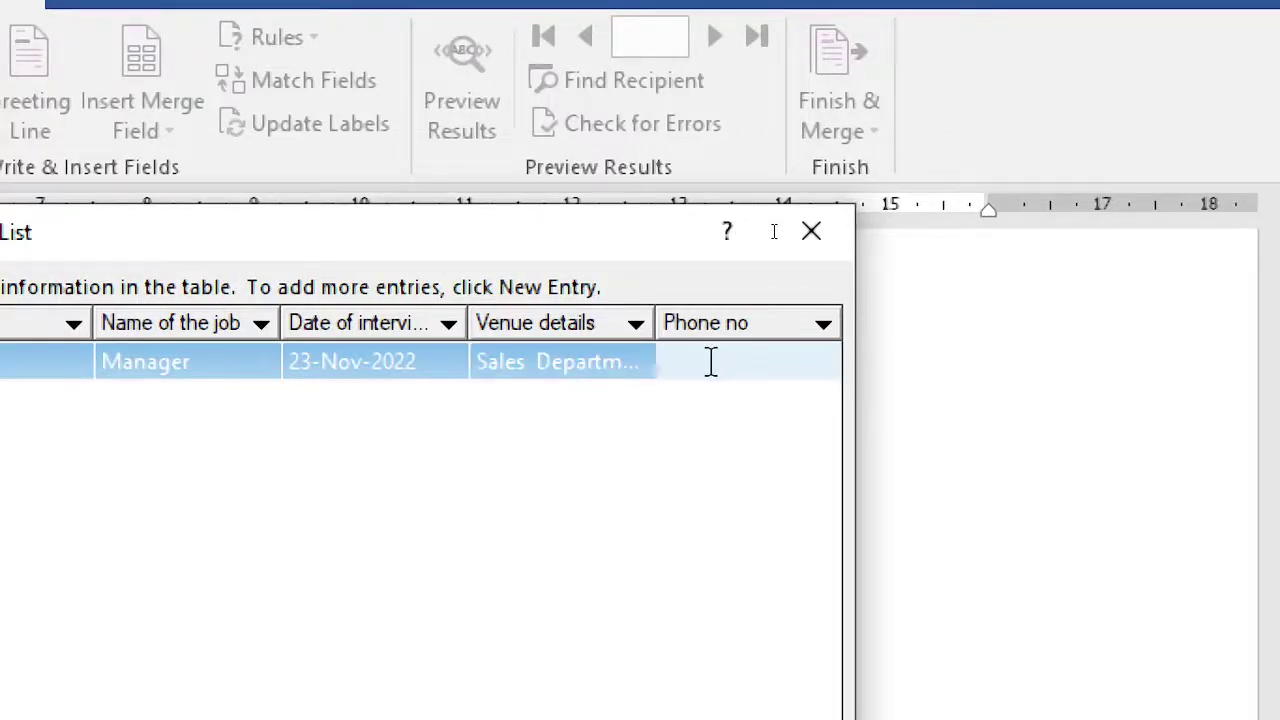
{"action": "type", "text": "555222663"}
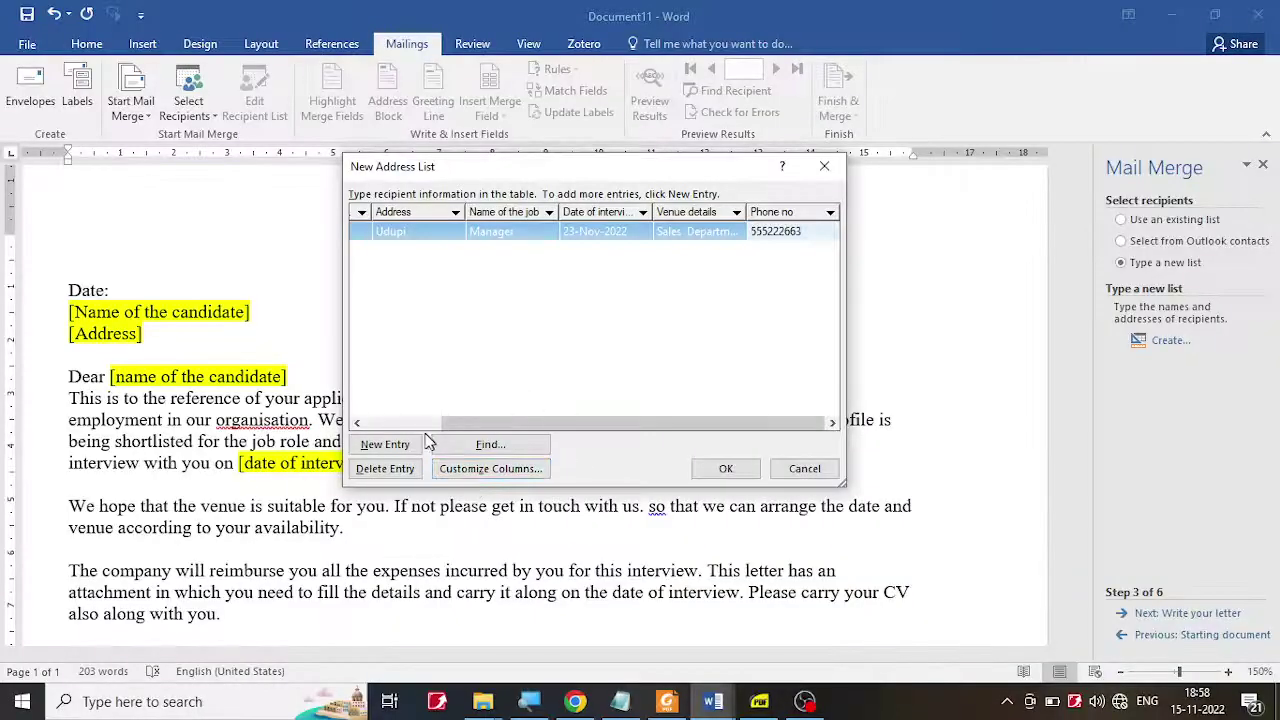
{"action": "left_click", "coordinate": [386, 445]}
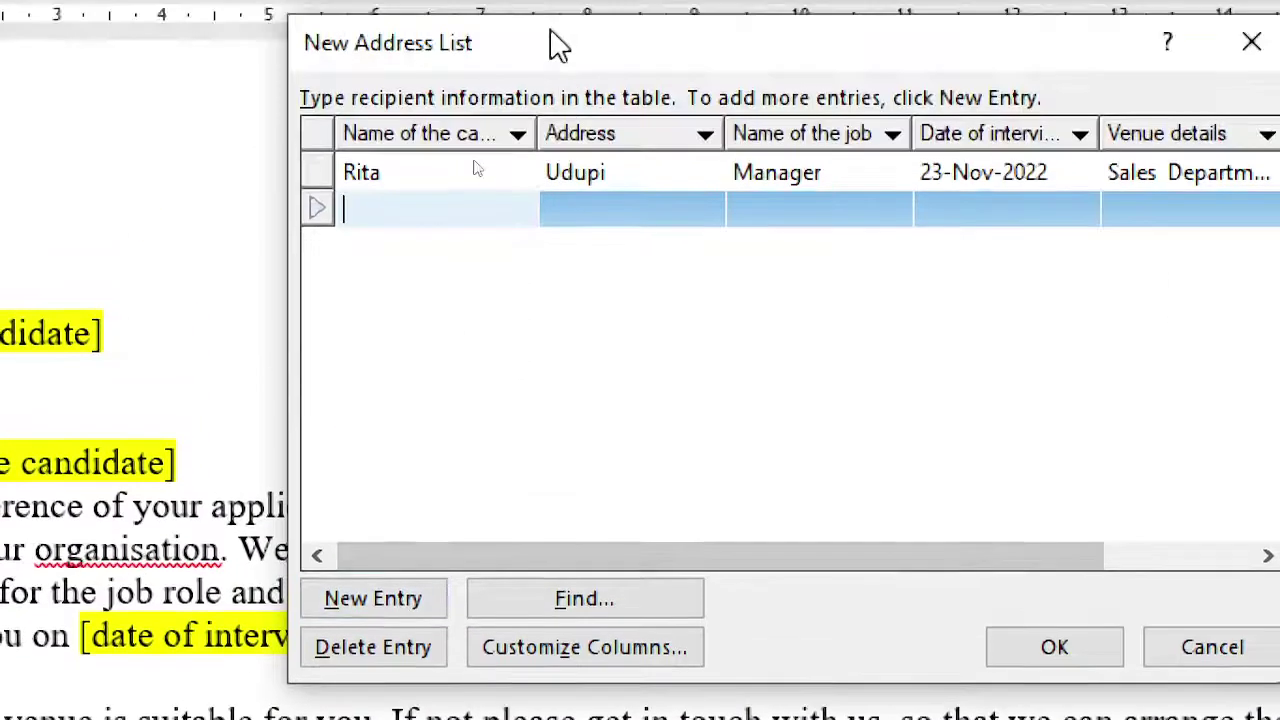
Step: Enter the second candidate's name, address, Clerk job and 20-Nov-2022 interview date
{"action": "type", "text": "Sita"}
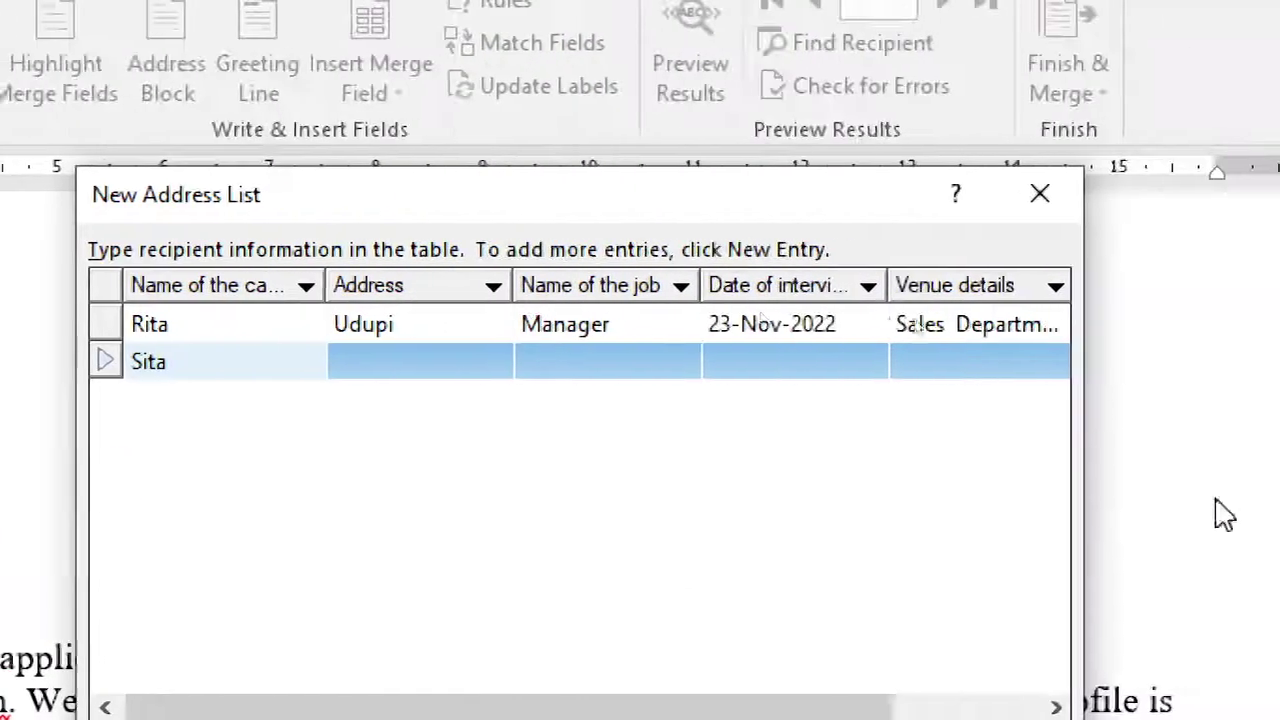
{"action": "left_click", "coordinate": [872, 360]}
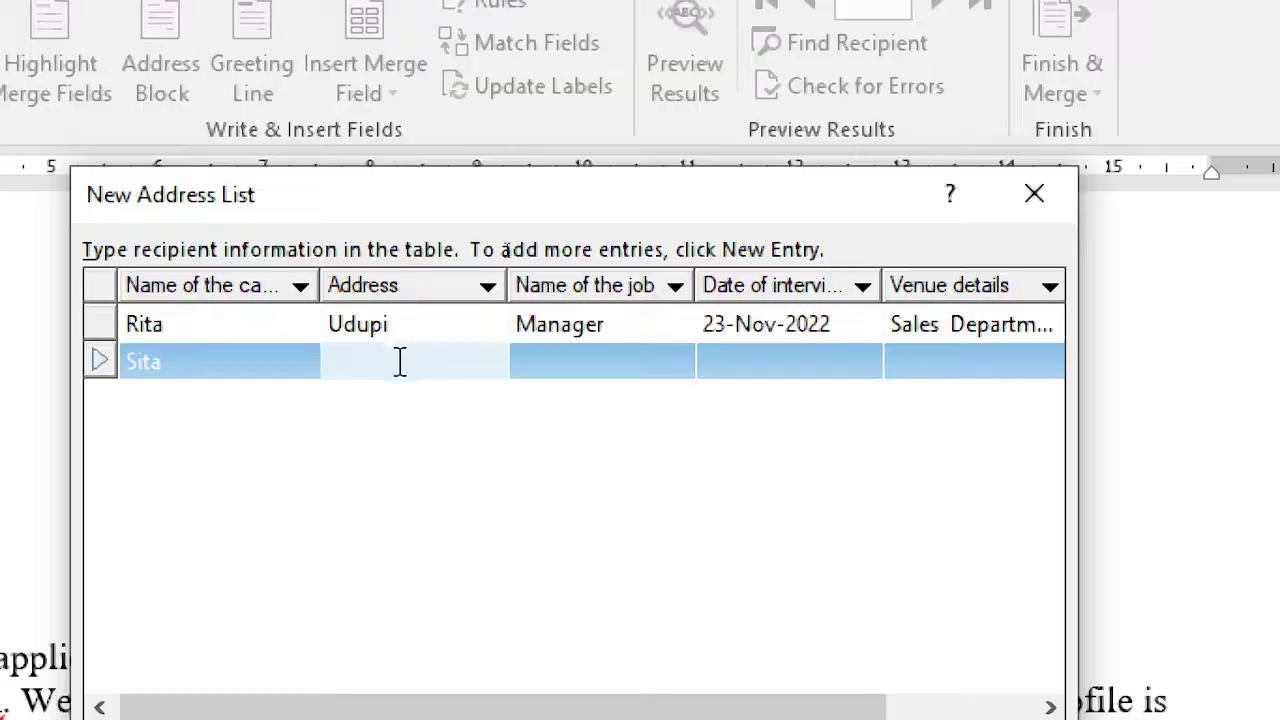
{"action": "type", "text": "Kar"}
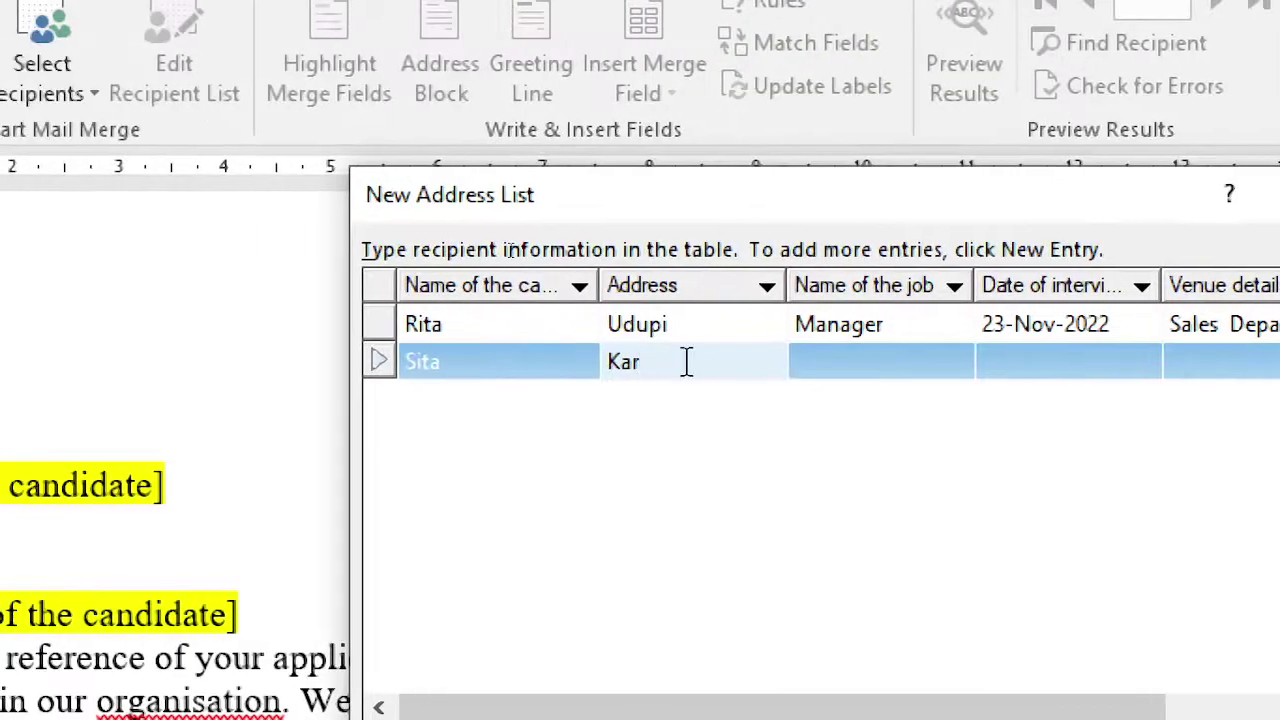
{"action": "type", "text": "kala"}
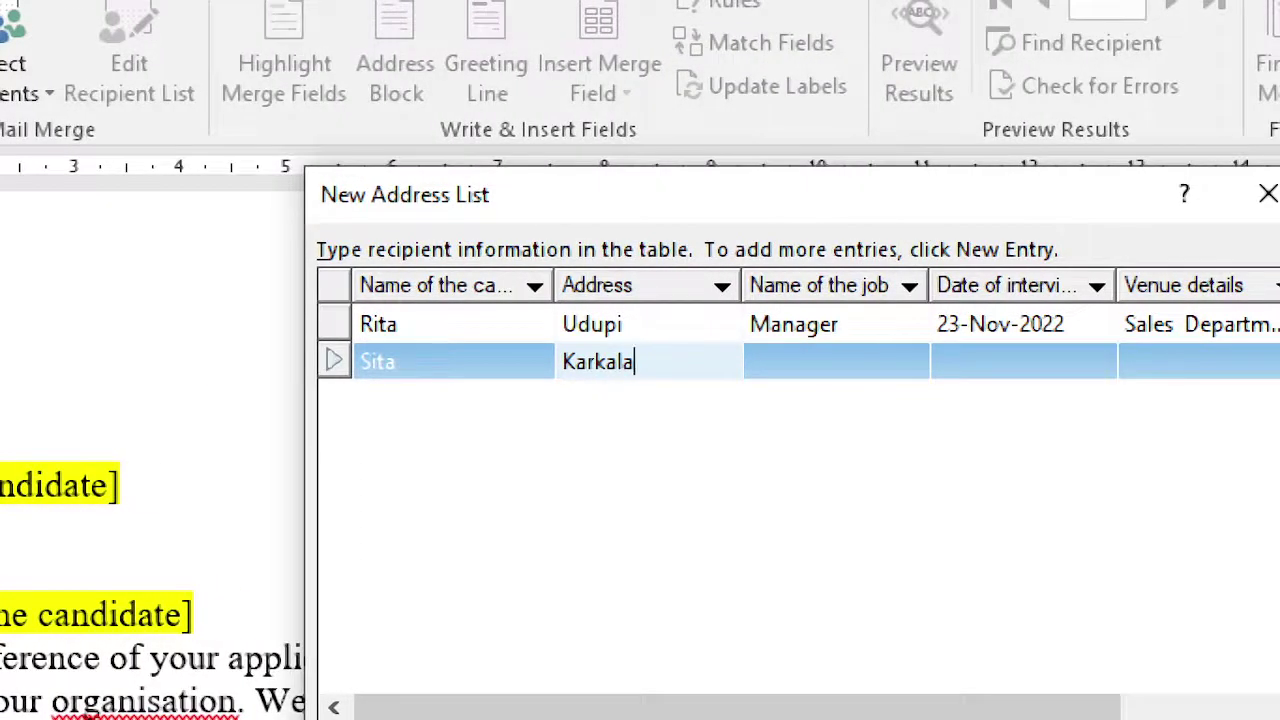
{"action": "key", "text": "BackSpace"}
{"action": "key", "text": "Tab"}
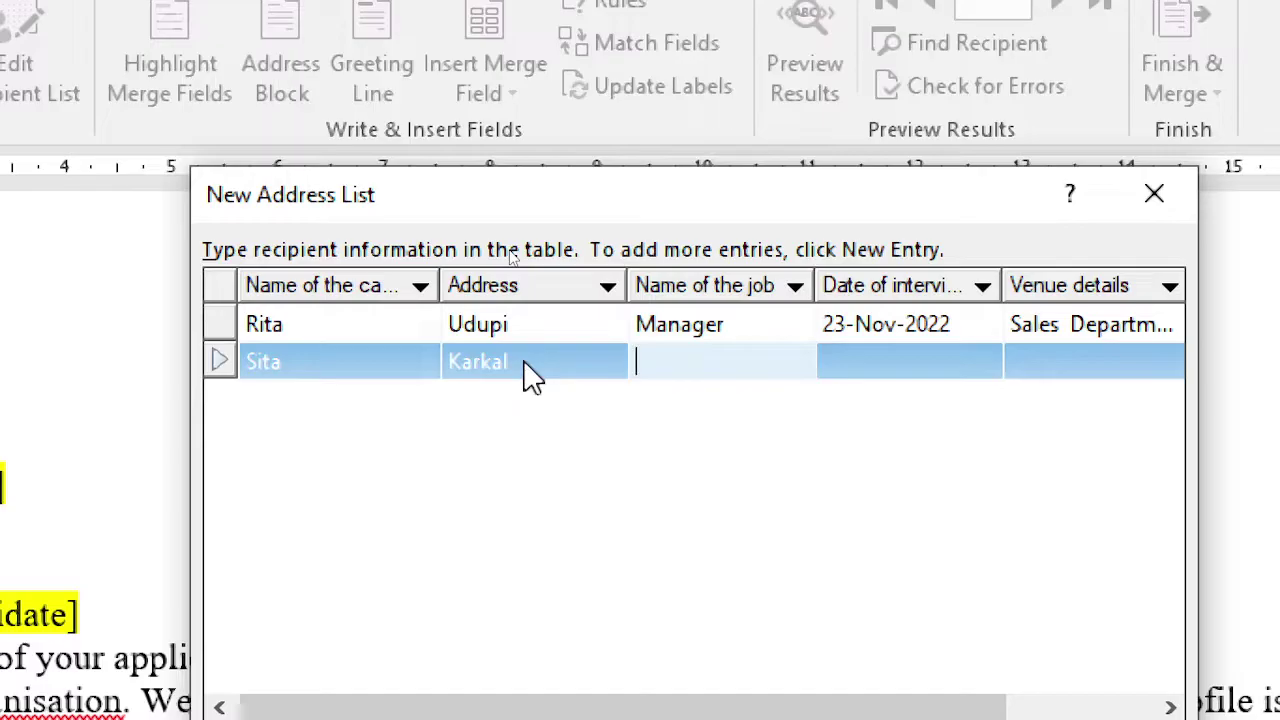
{"action": "type", "text": "Clerk"}
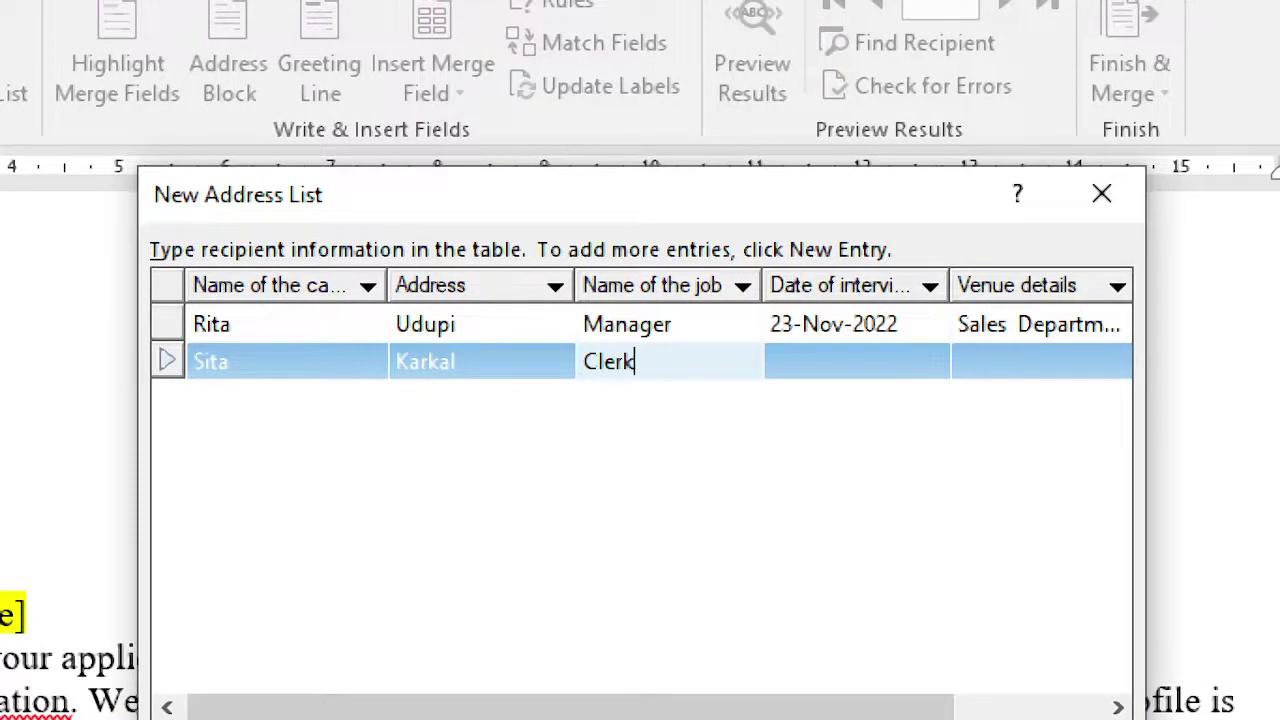
{"action": "key", "text": "Tab"}
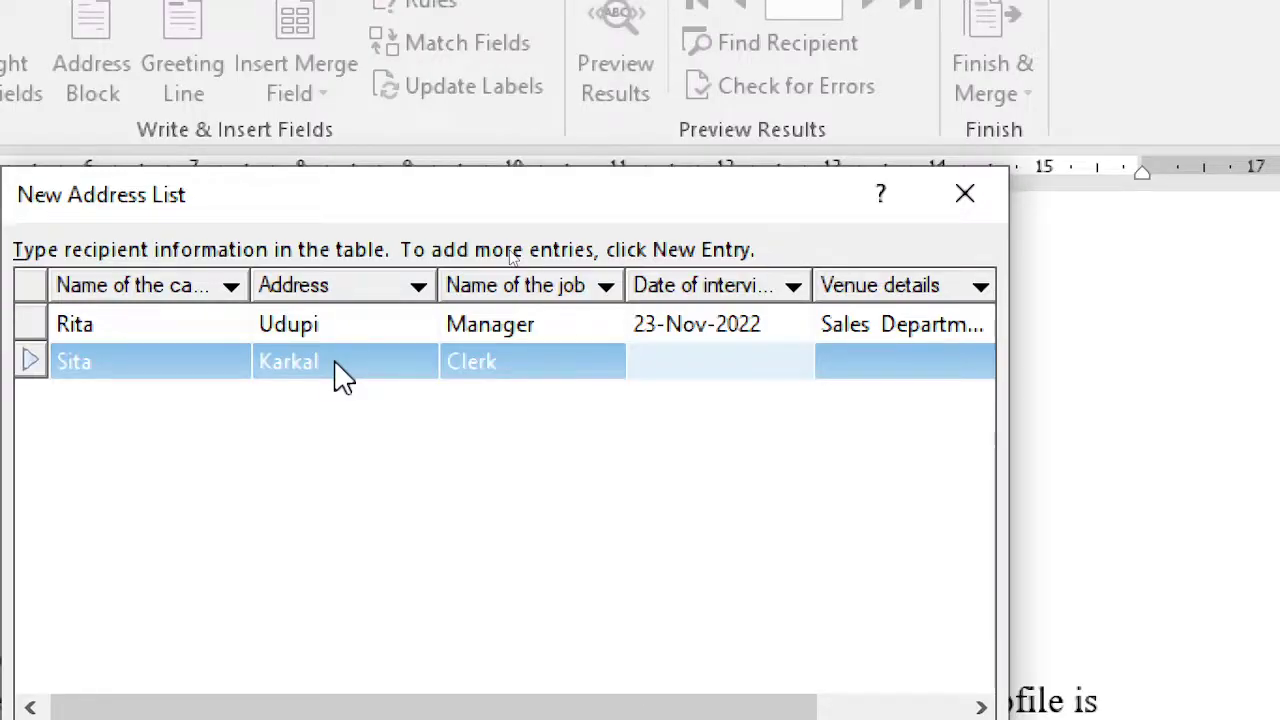
{"action": "type", "text": "20-No"}
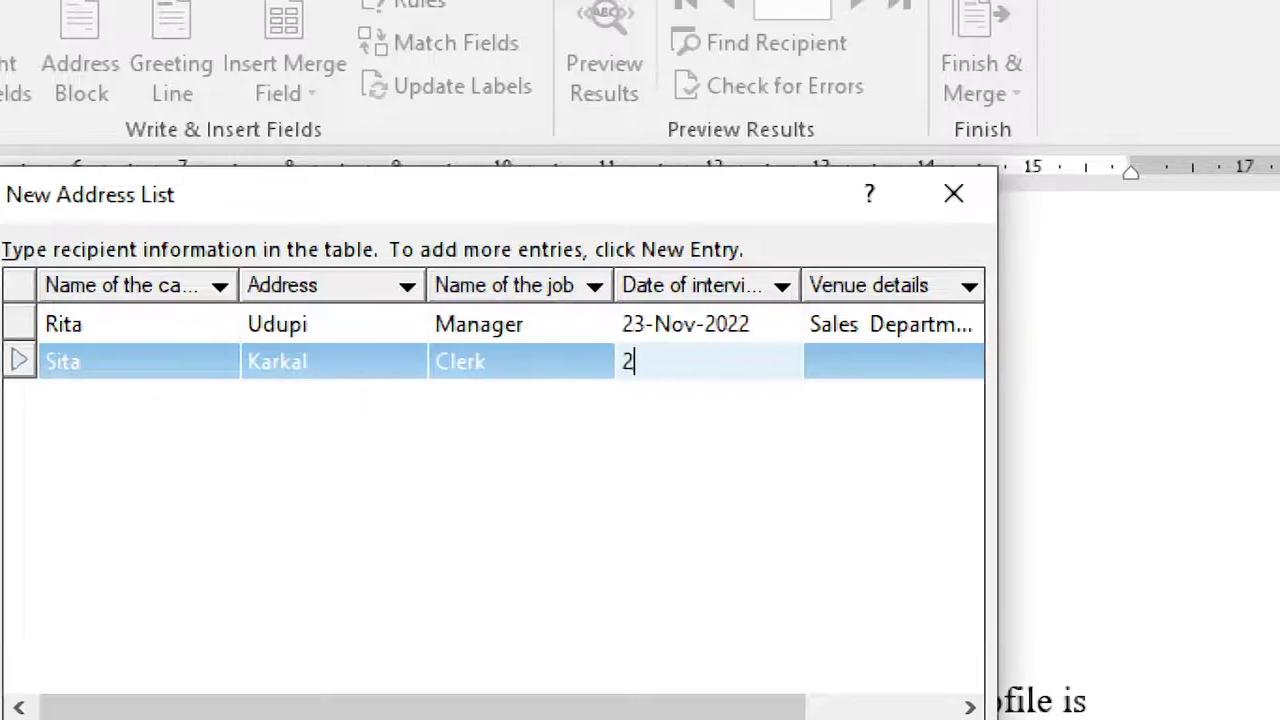
{"action": "type", "text": "v-2022"}
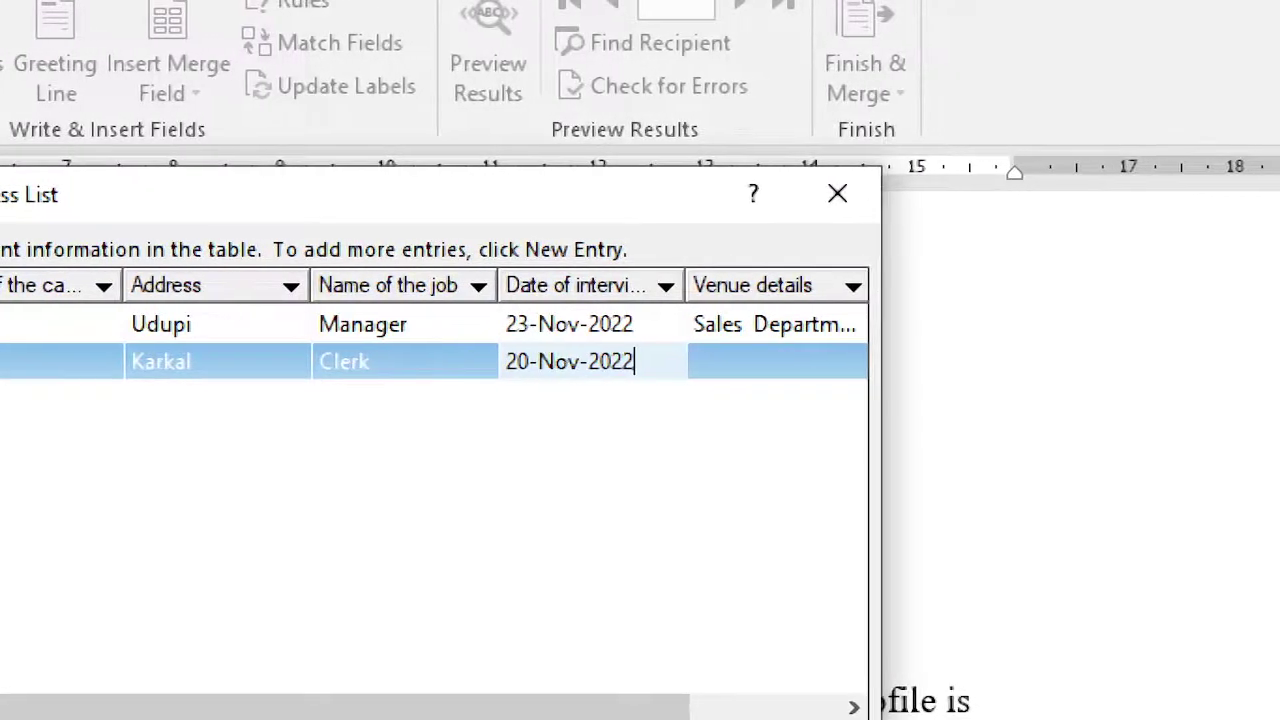
Step: Add Accounts Department as the venue and the phone number, then start a new entry
{"action": "key", "text": "Tab"}
{"action": "type", "text": "Accou"}
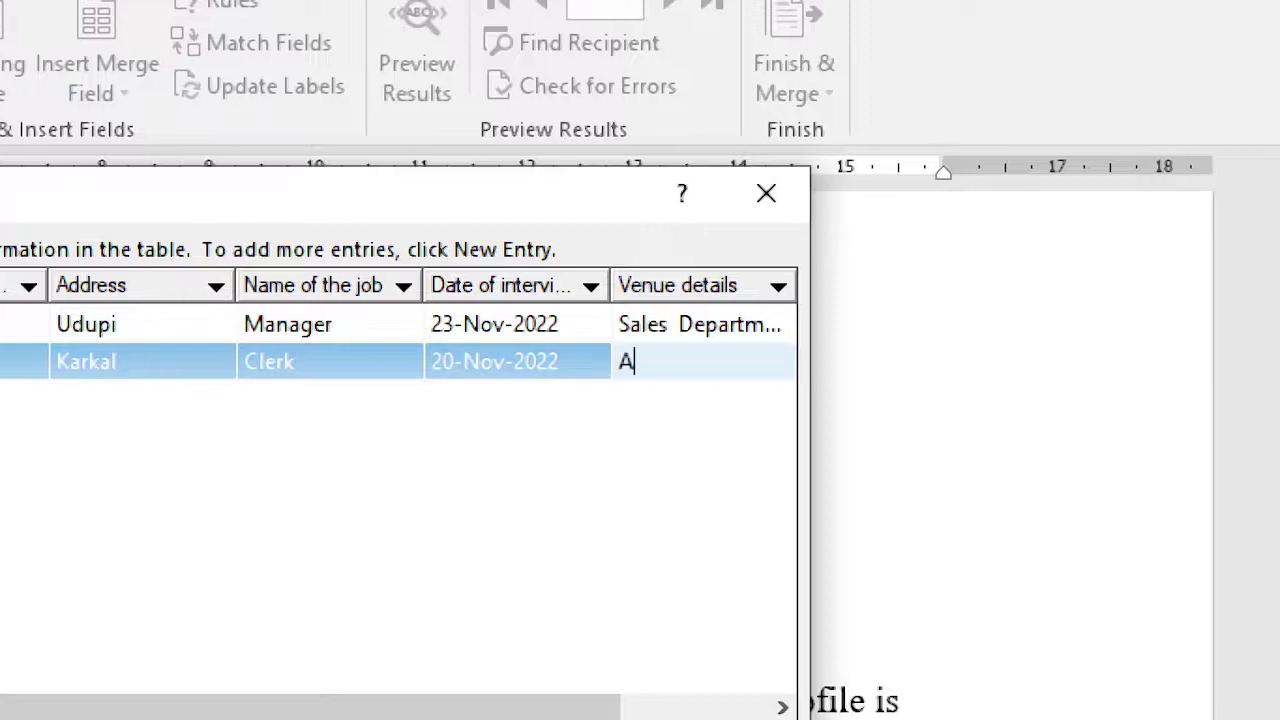
{"action": "type", "text": "nts Depar"}
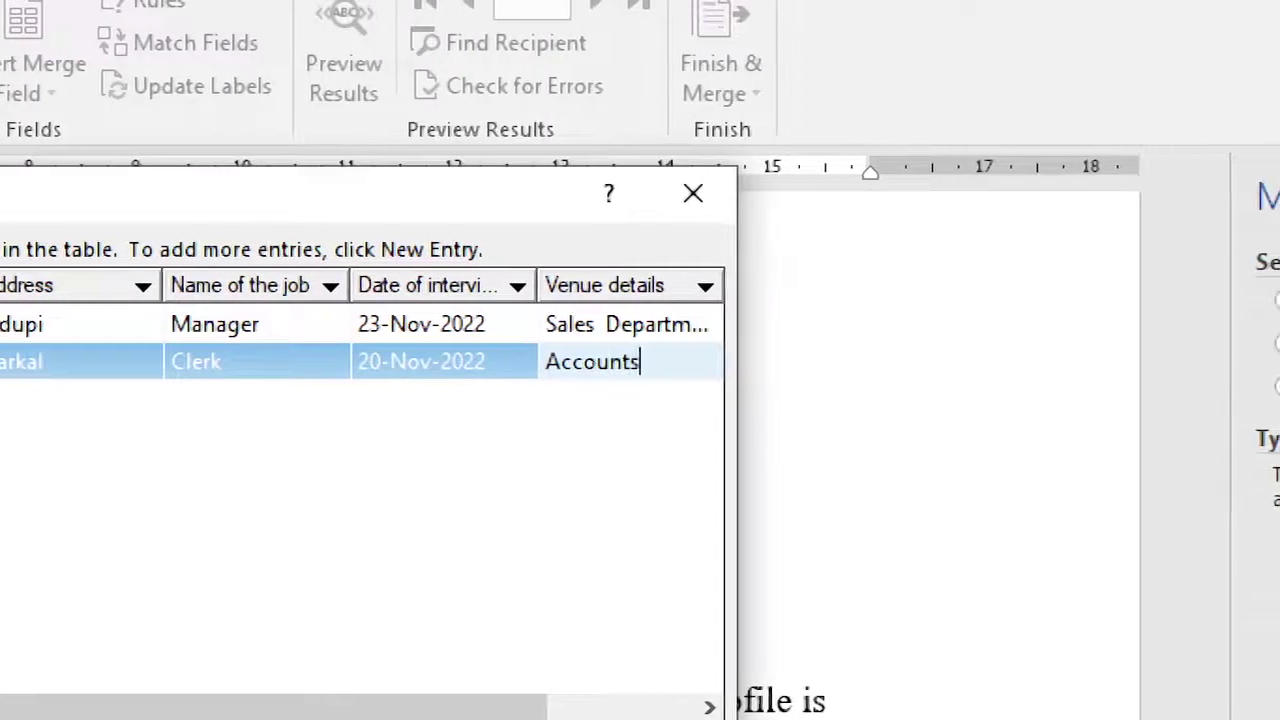
{"action": "type", "text": "ment"}
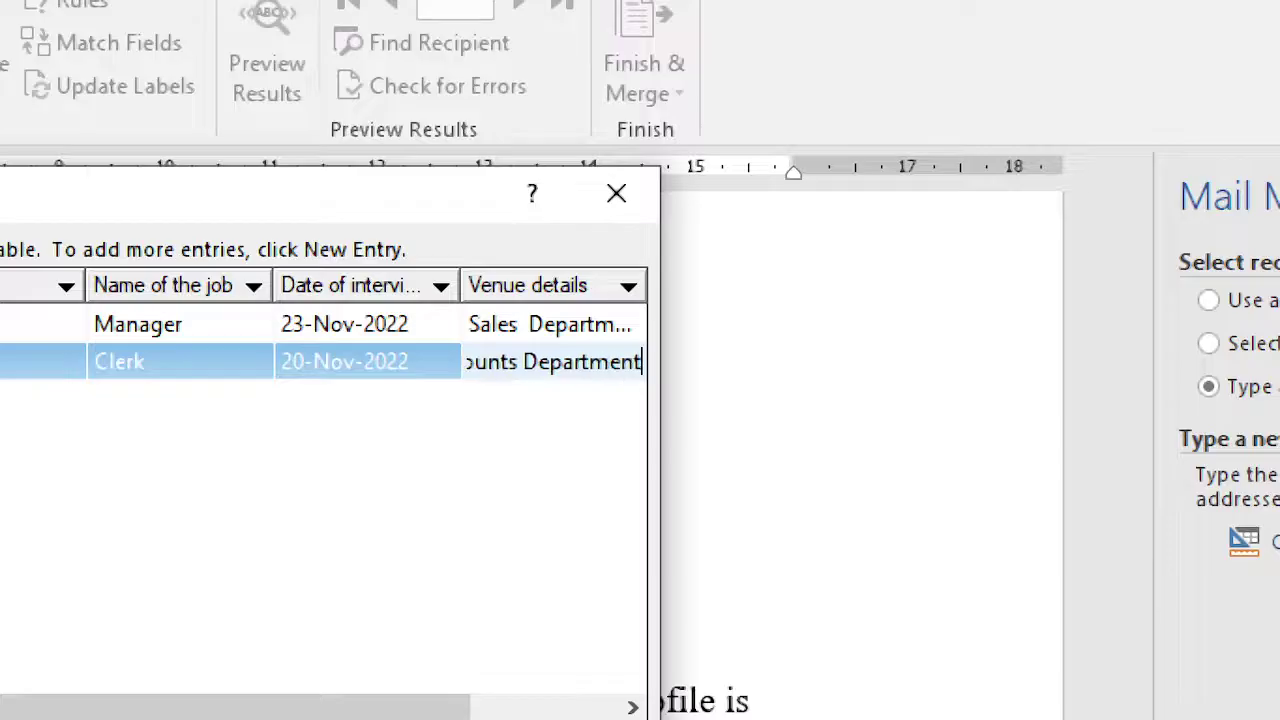
{"action": "key", "text": "Tab"}
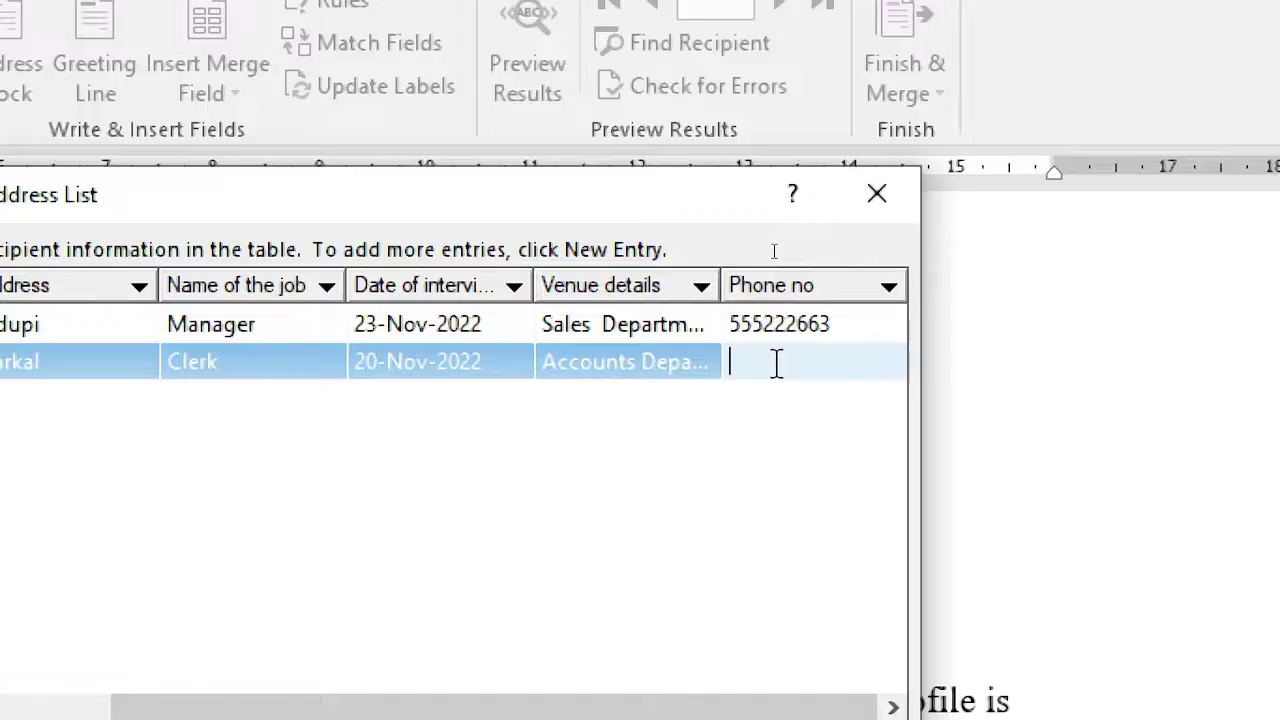
{"action": "type", "text": "8634383"}
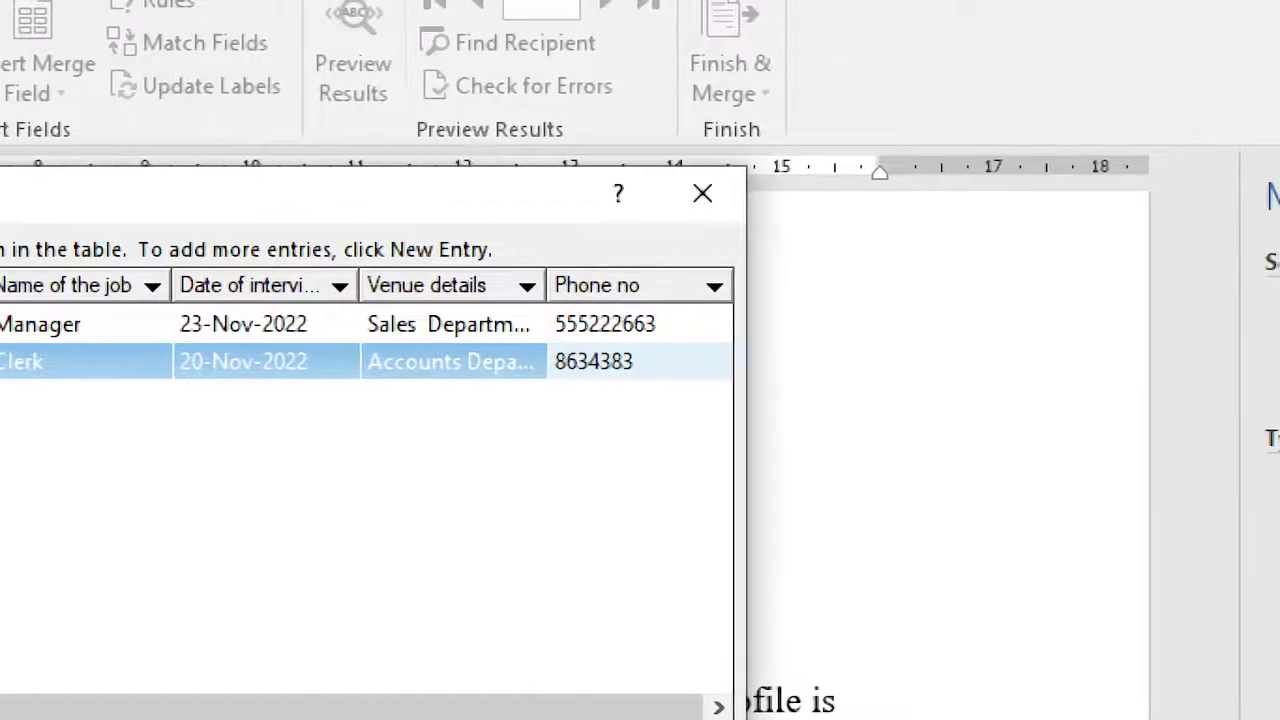
{"action": "type", "text": "93"}
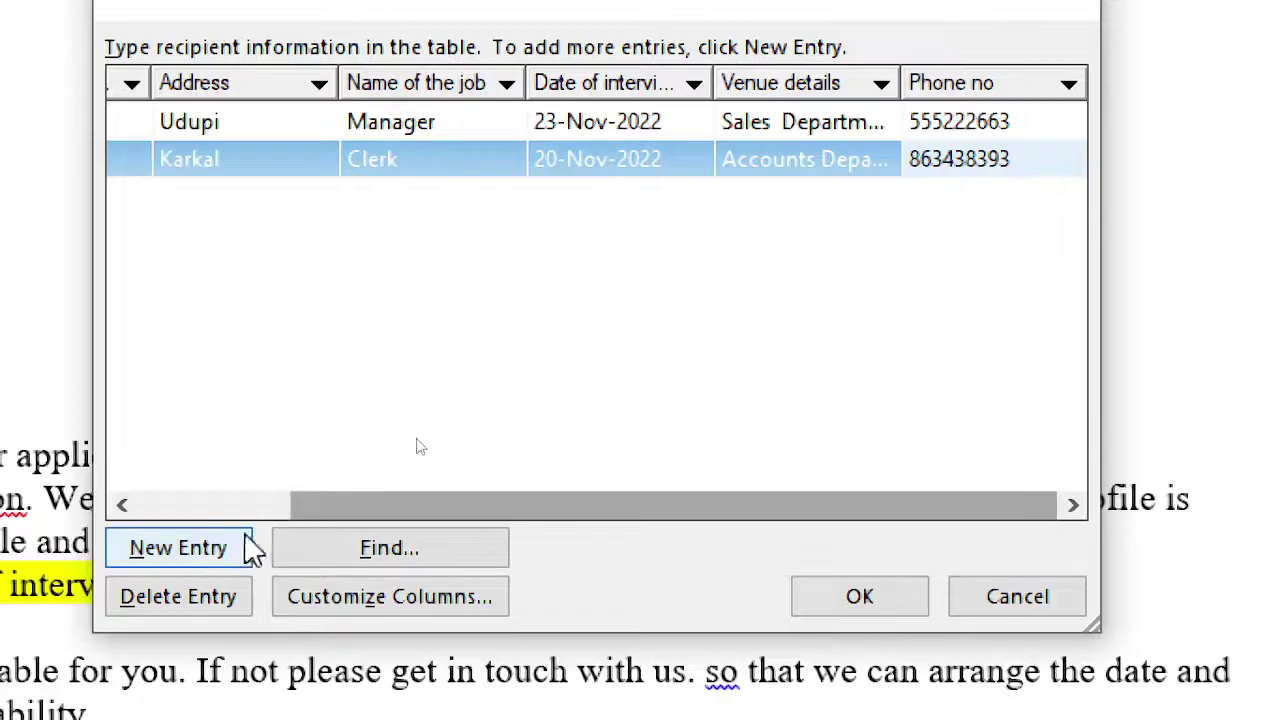
{"action": "left_click", "coordinate": [235, 548]}
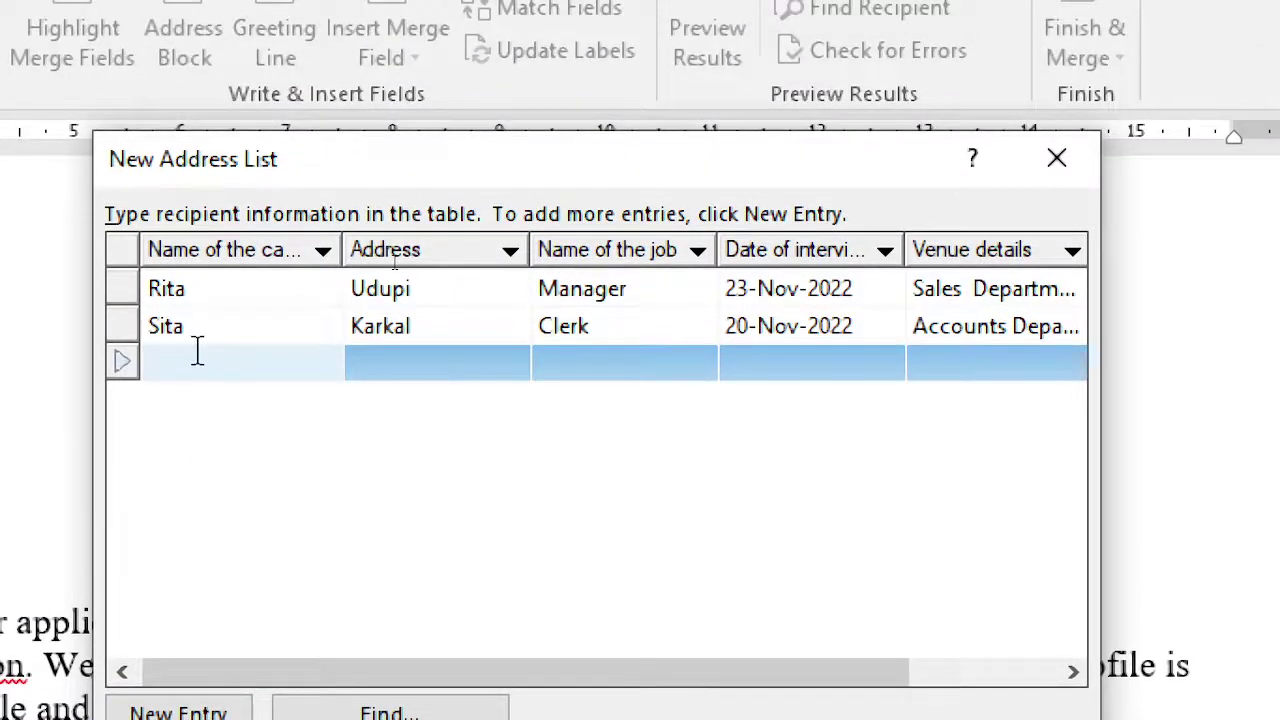
Step: Enter the third candidate's name, address, Developer job, 12-Dec-2022 date and IT Department venue
{"action": "type", "text": "Ravi"}
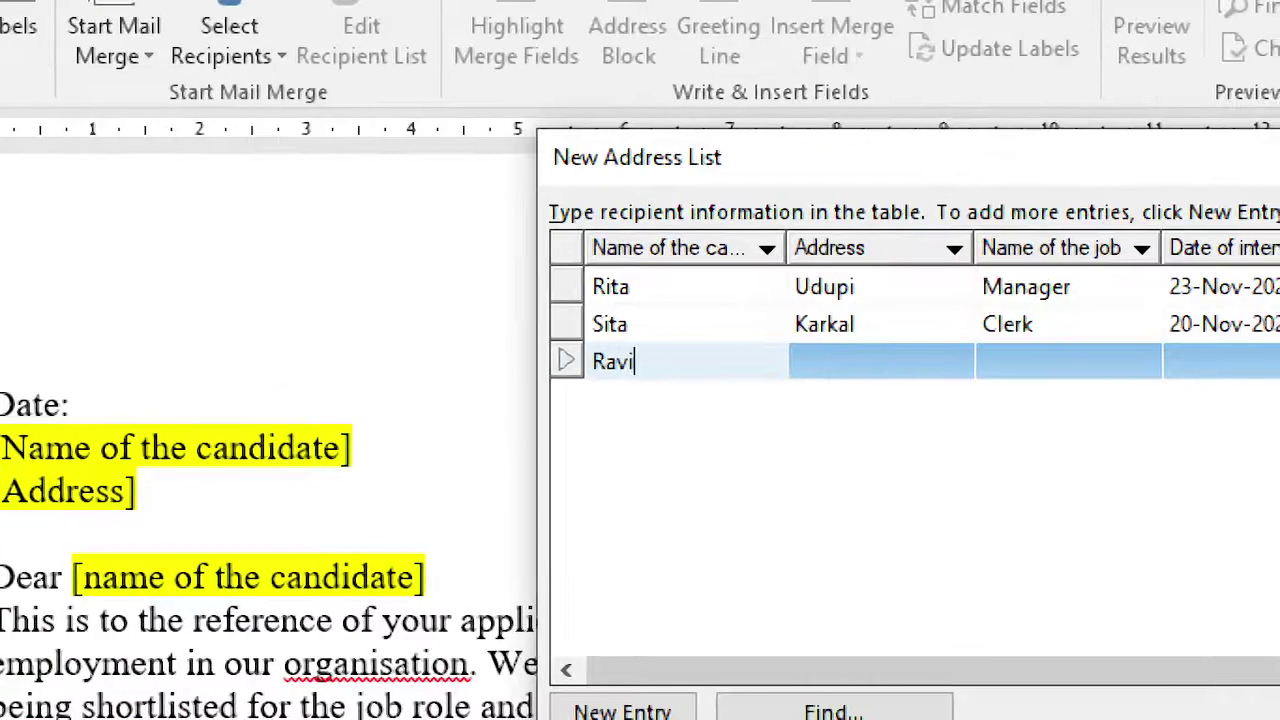
{"action": "key", "text": "Tab"}
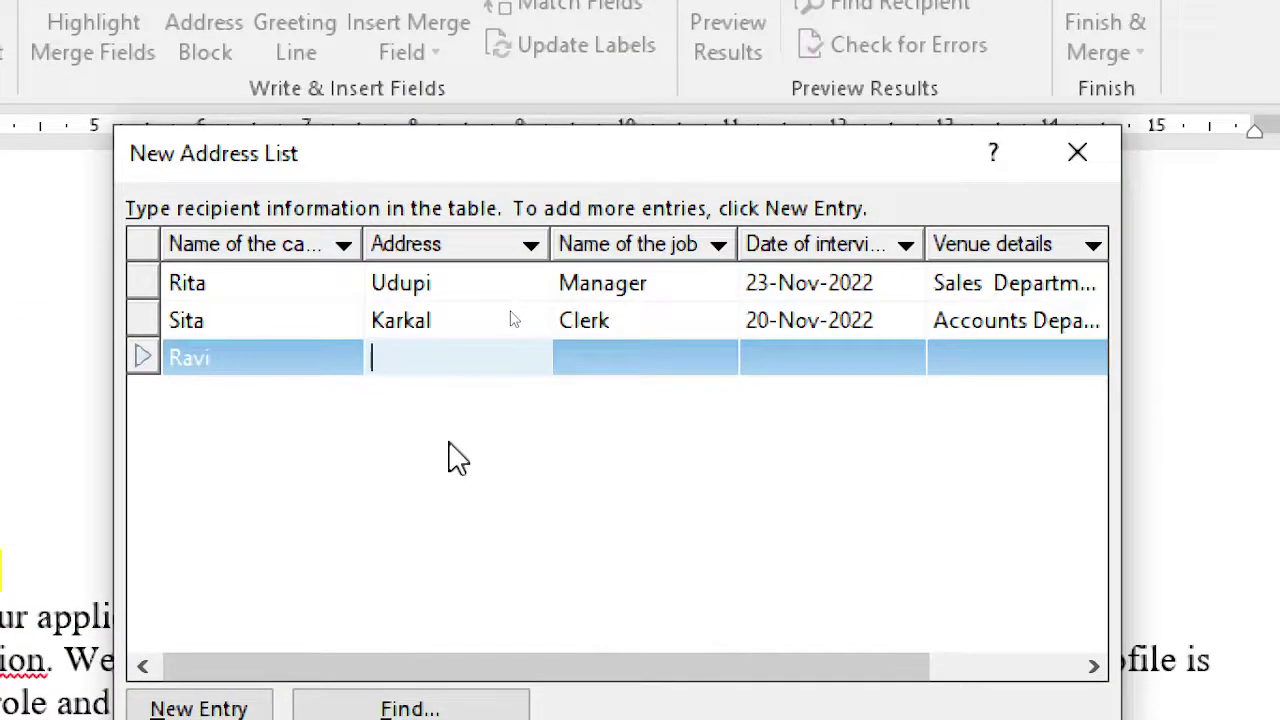
{"action": "type", "text": "Manipal"}
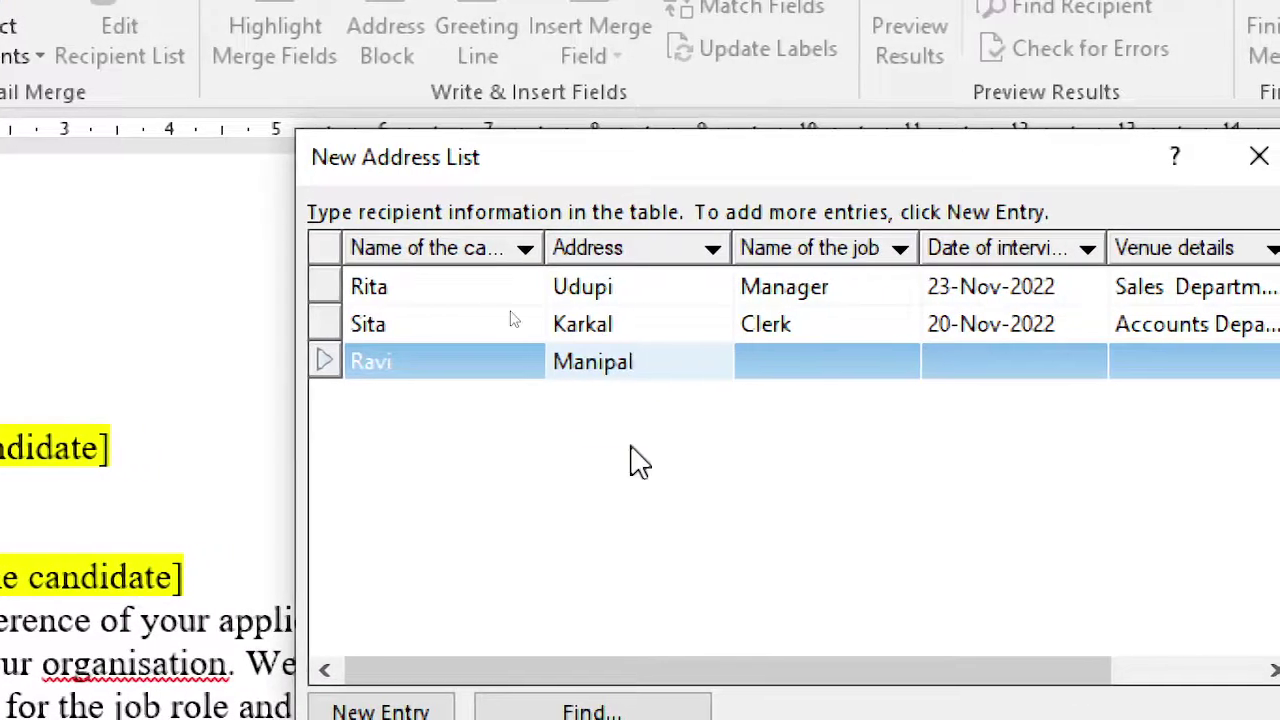
{"action": "key", "text": "Tab"}
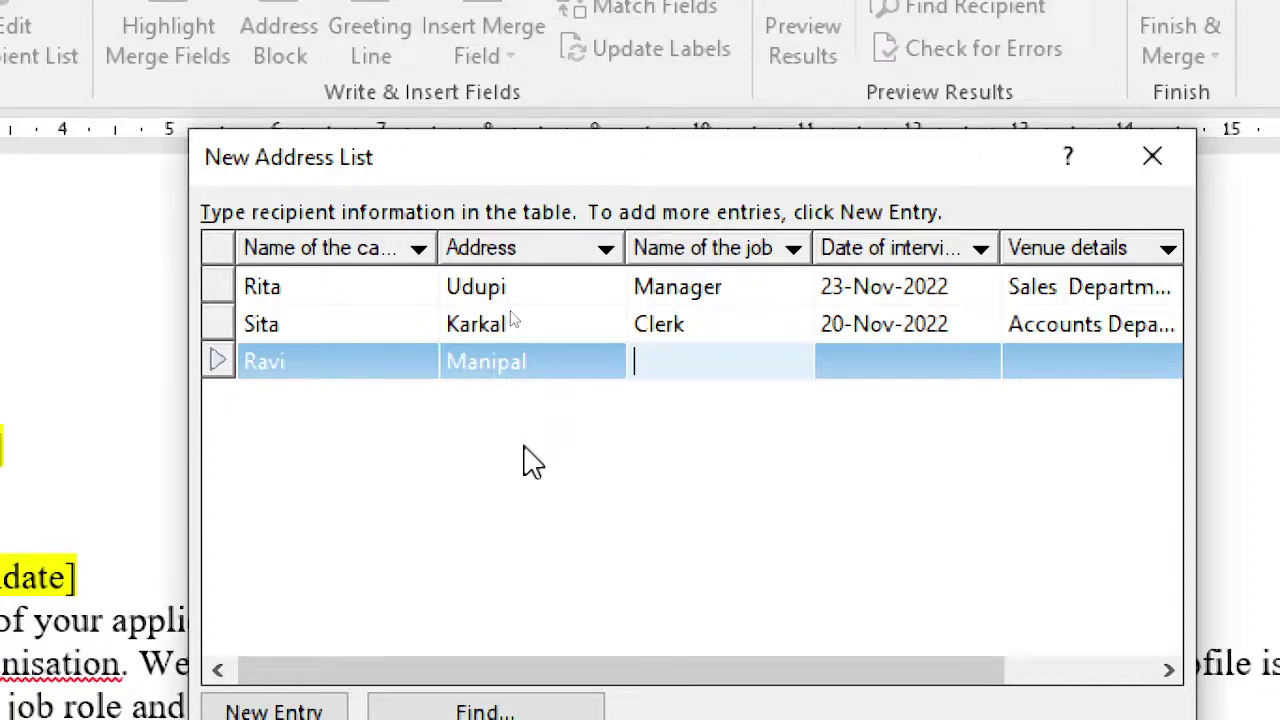
{"action": "type", "text": "Develop"}
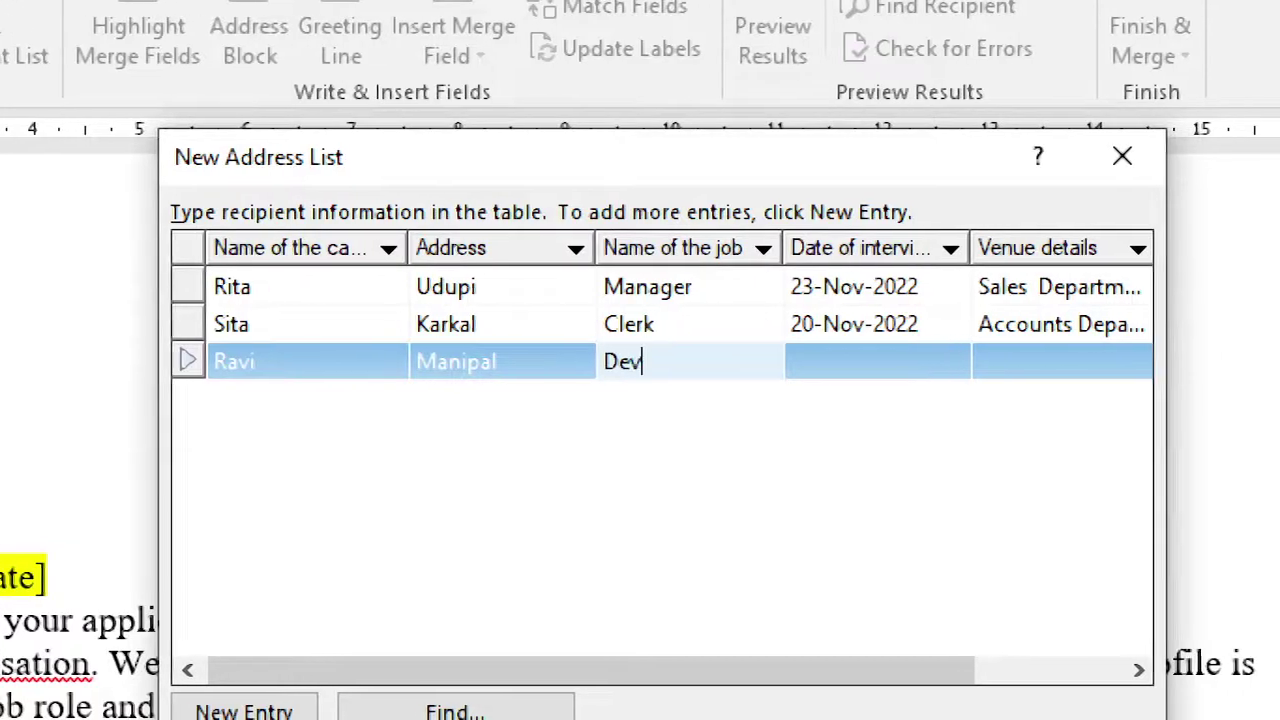
{"action": "type", "text": "er"}
{"action": "key", "text": "Tab"}
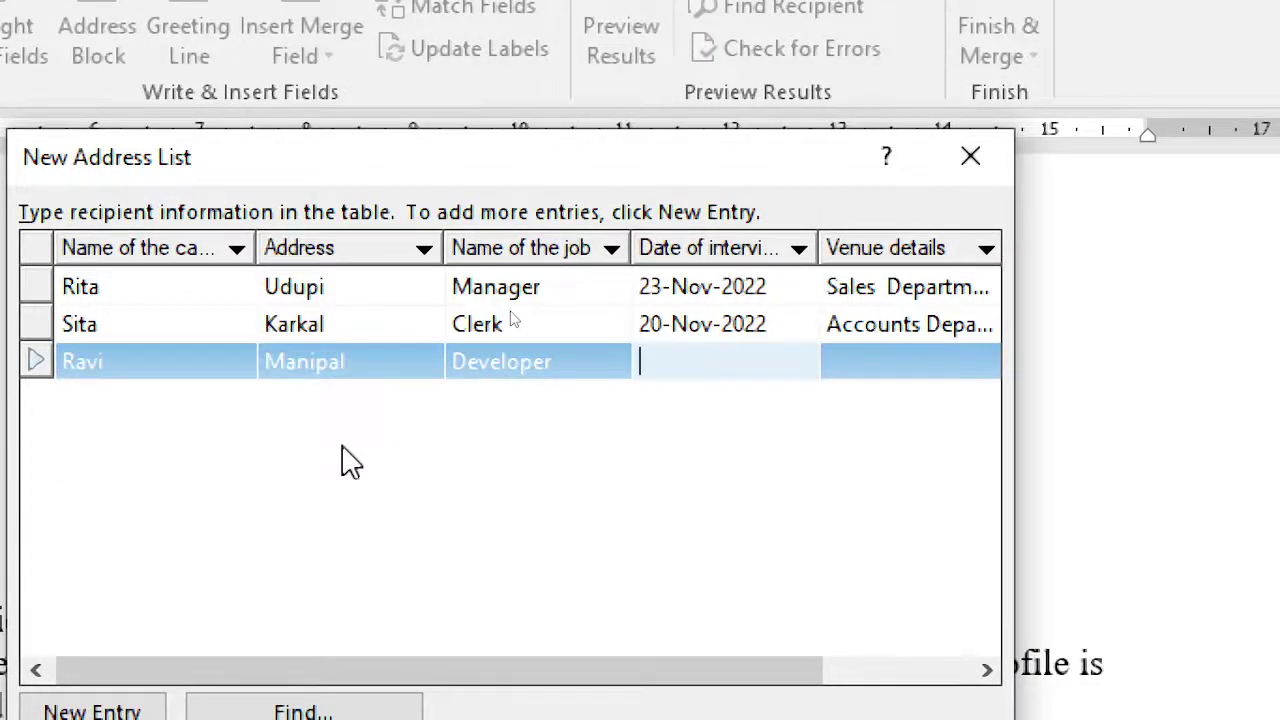
{"action": "type", "text": "-"}
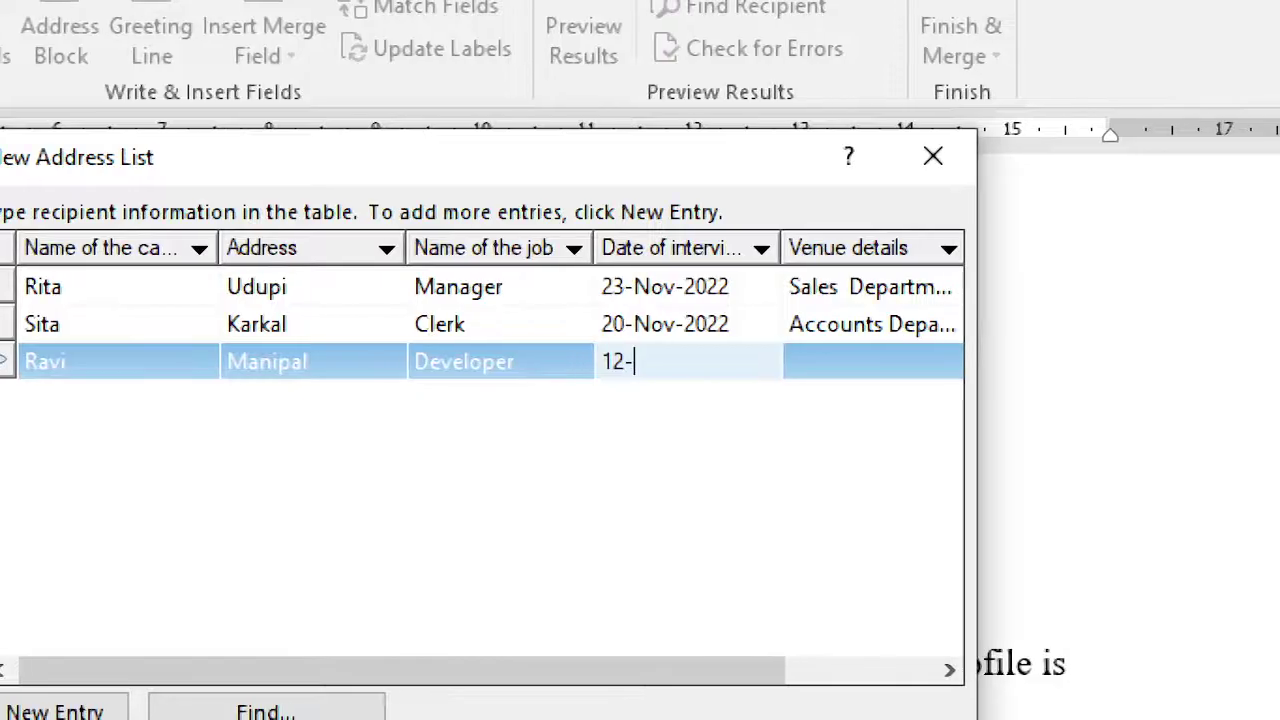
{"action": "type", "text": "Dec-20"}
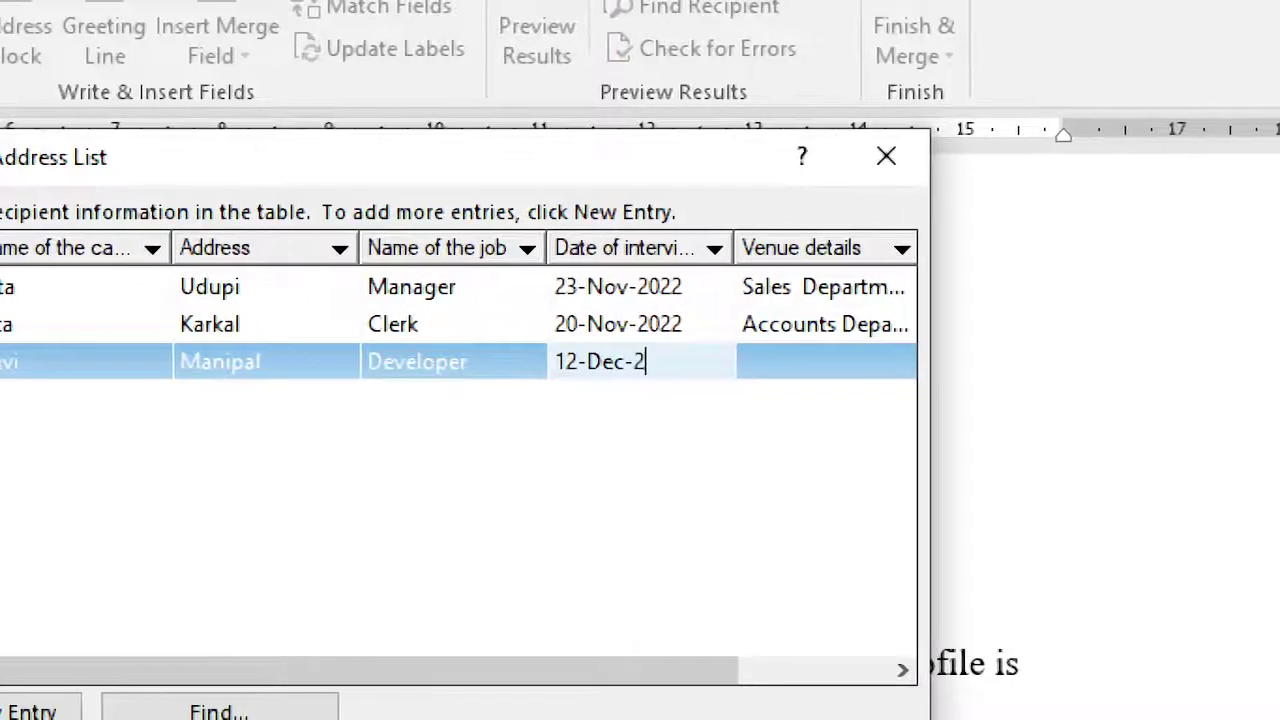
{"action": "type", "text": "22"}
{"action": "key", "text": "Tab"}
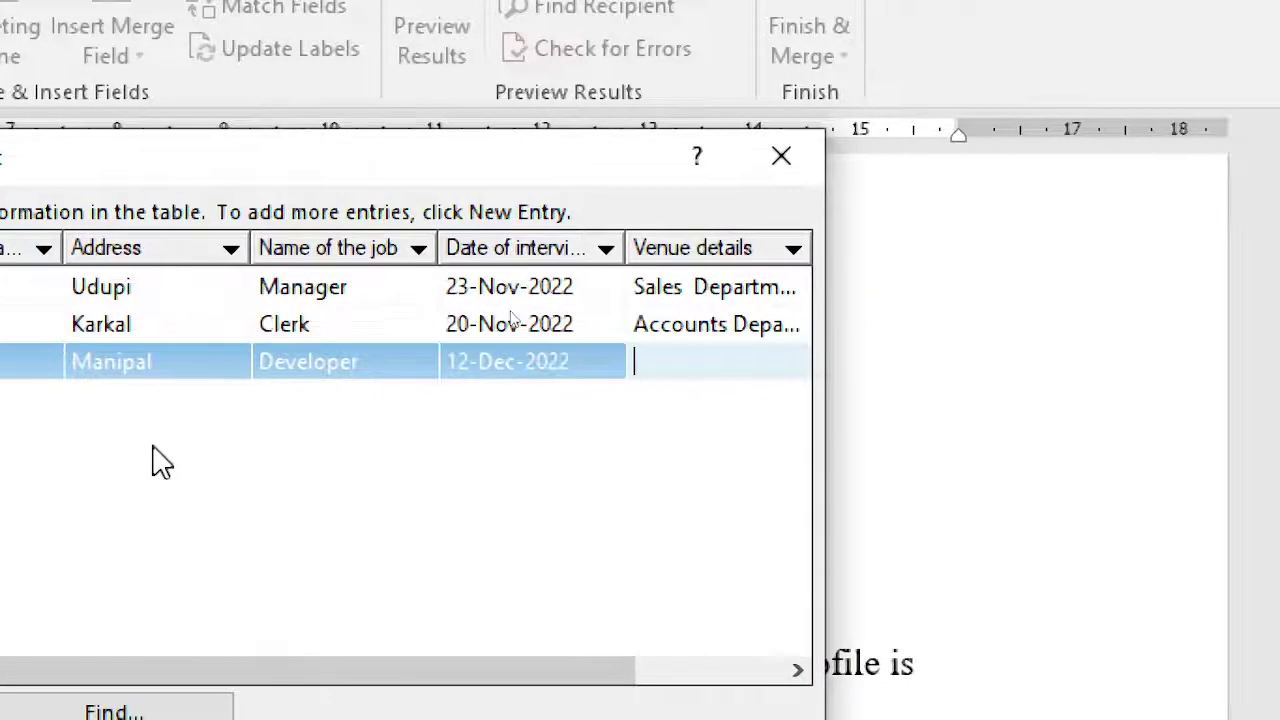
{"action": "type", "text": "IT Depar"}
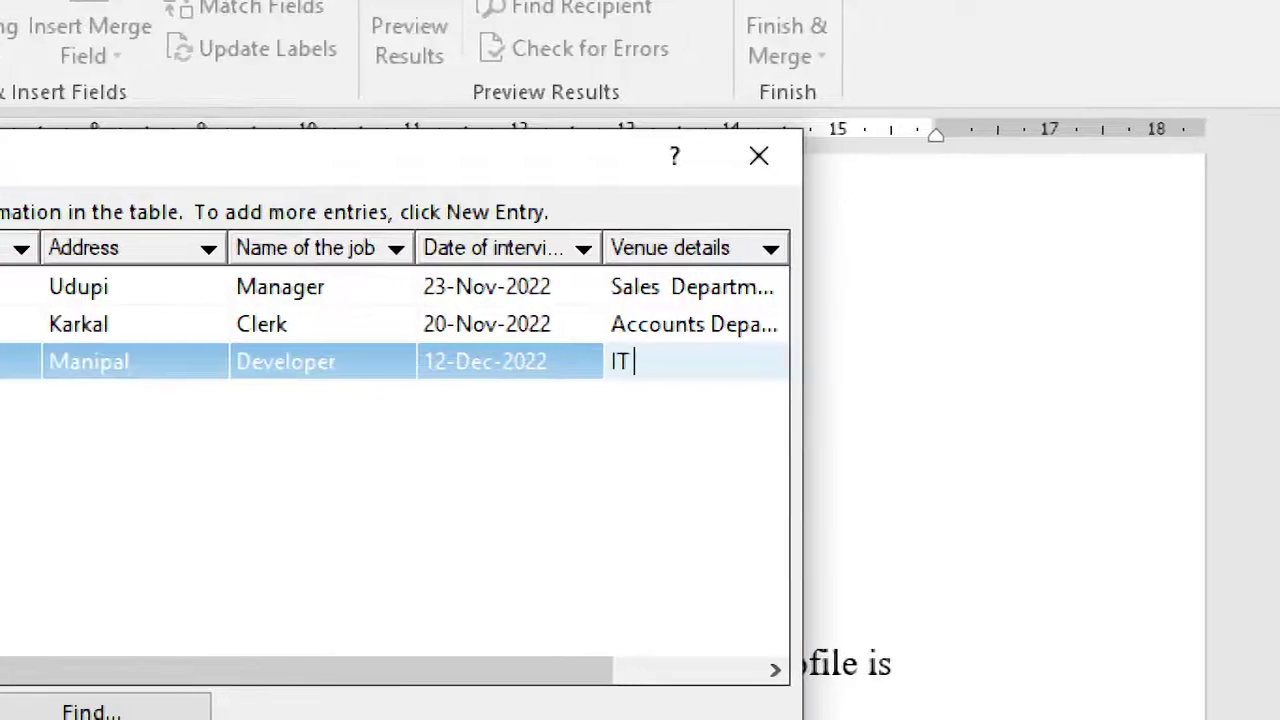
{"action": "type", "text": "tment"}
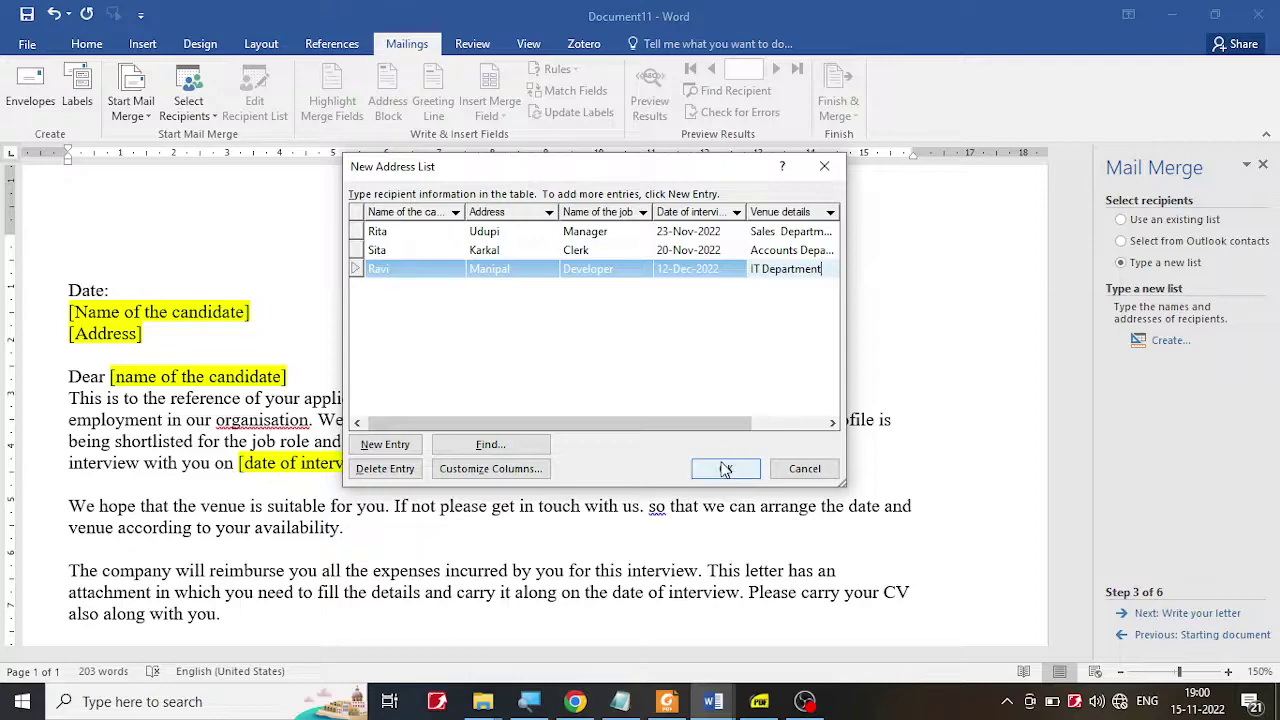
Step: Finish the new candidate address list and save it as InterviewLetter01.mdb
{"action": "left_click", "coordinate": [725, 469]}
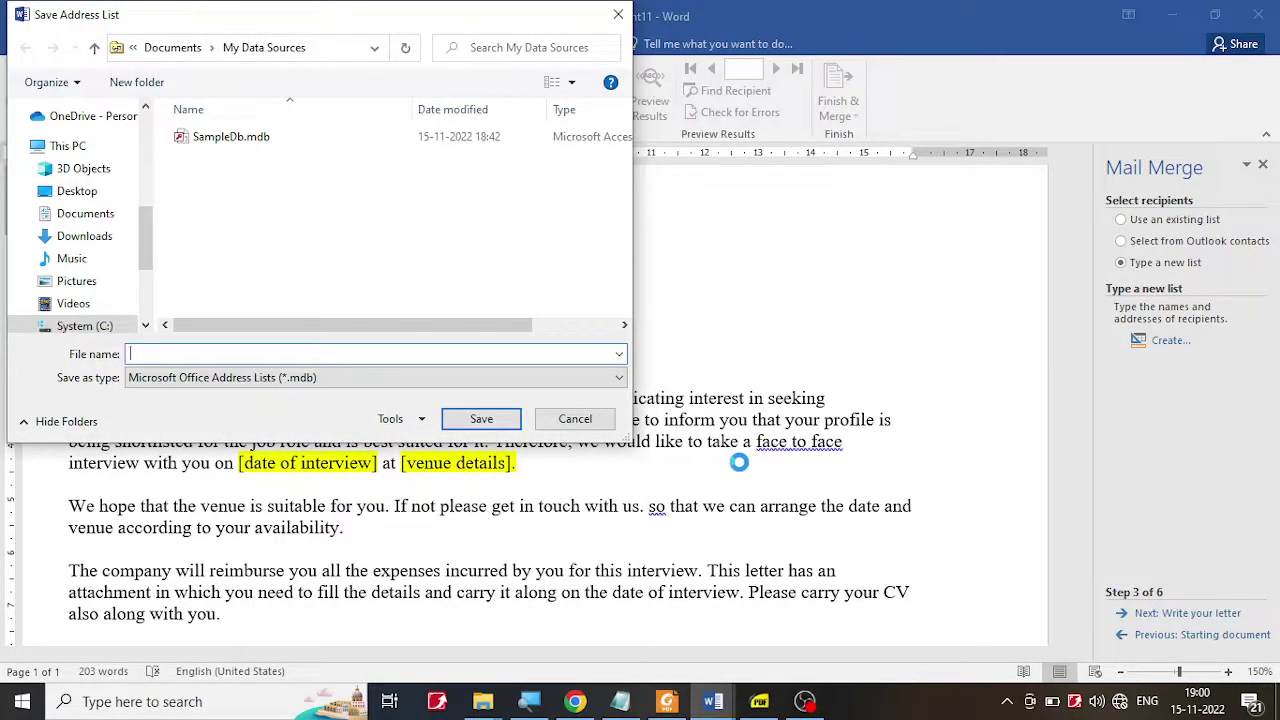
{"action": "left_click_drag", "start_coordinate": [411, 18], "coordinate": [529, 86]}
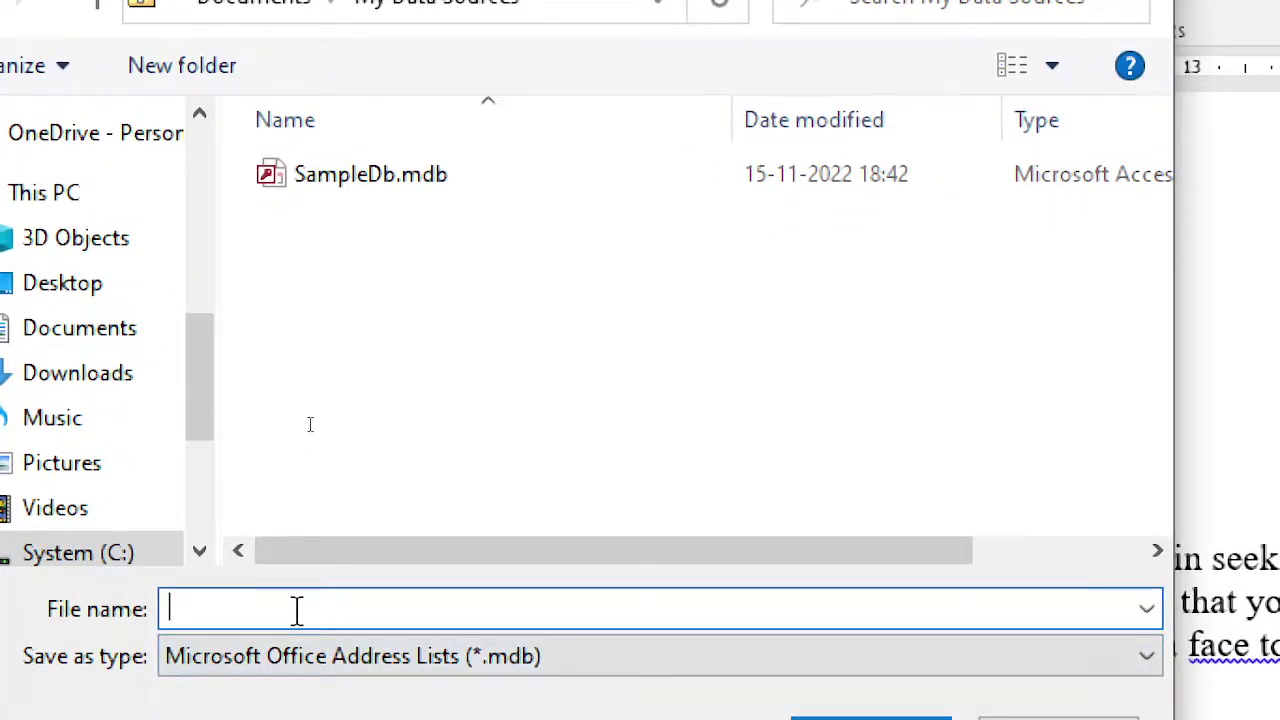
{"action": "type", "text": "InterviewLetter"}
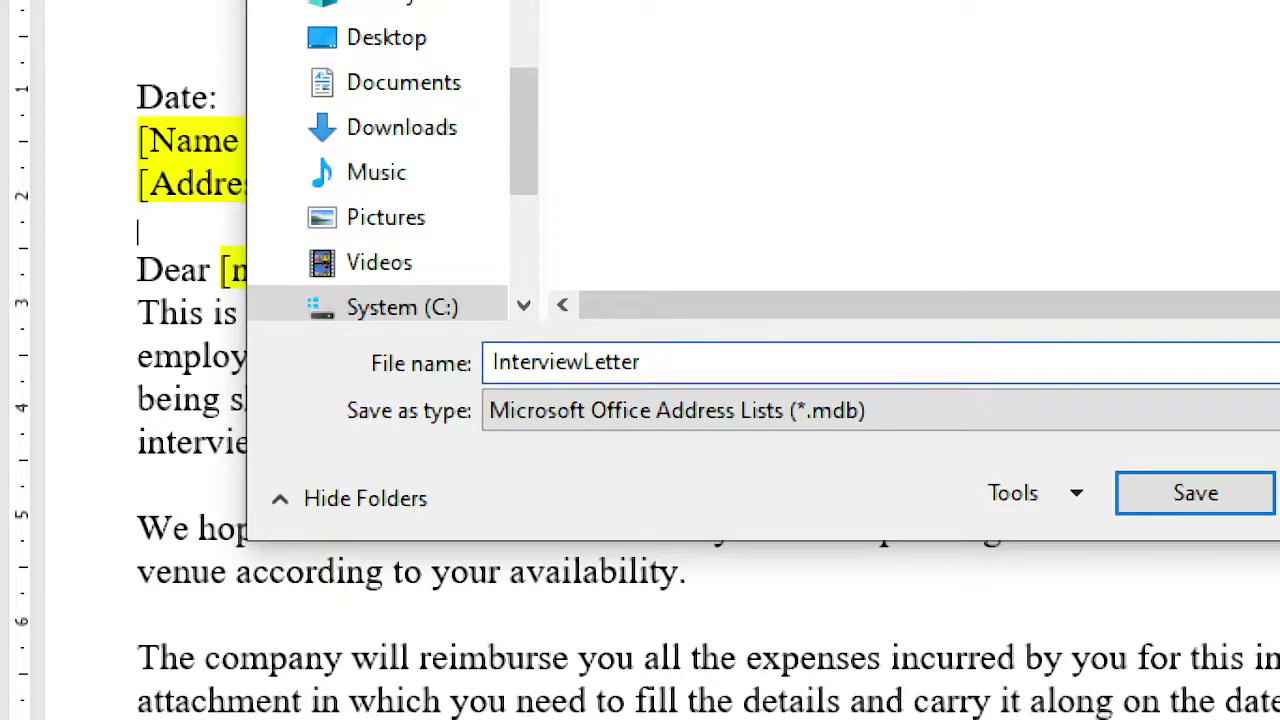
{"action": "type", "text": "01"}
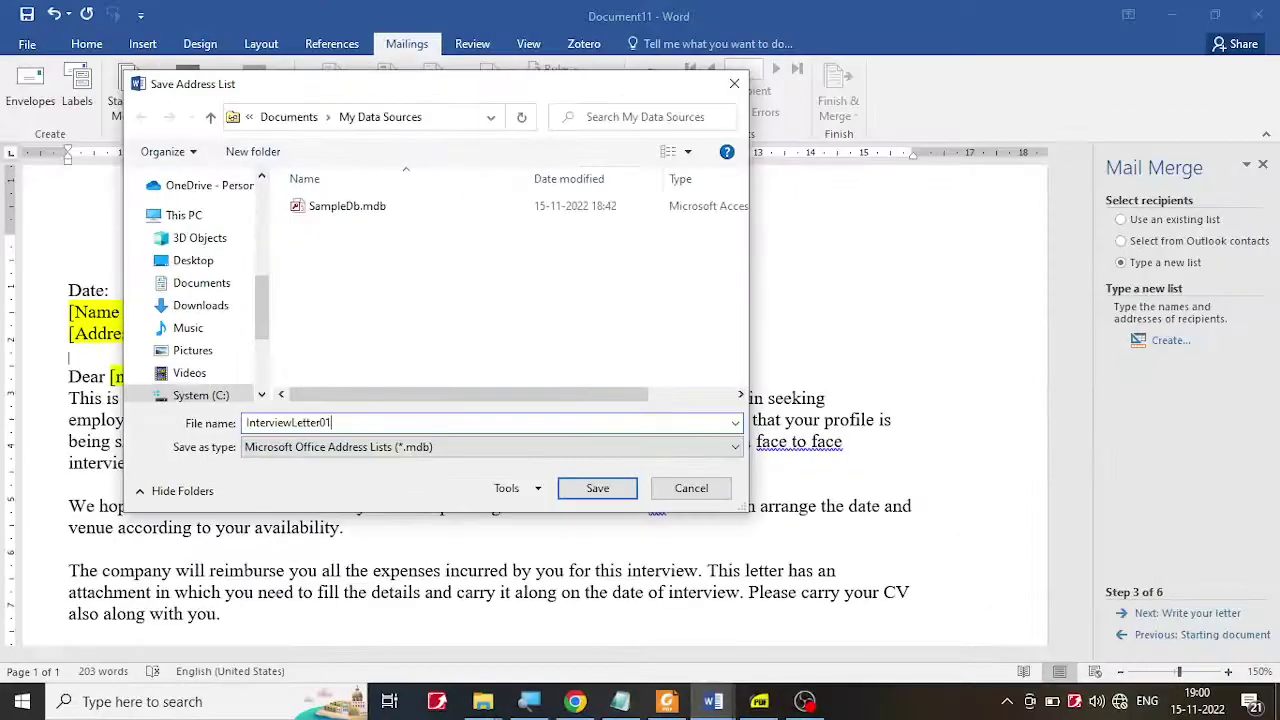
{"action": "left_click", "coordinate": [597, 489]}
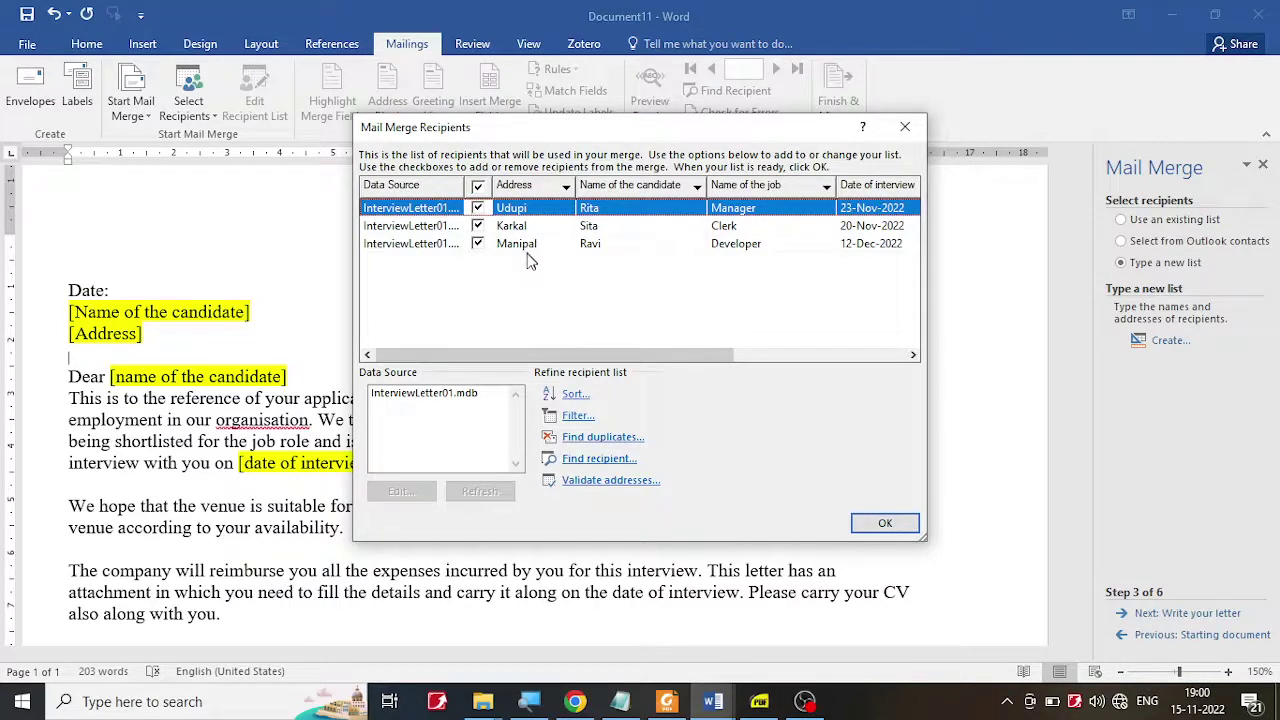
Step: Confirm the three listed candidates as the mail merge recipients
{"action": "left_click", "coordinate": [884, 524]}
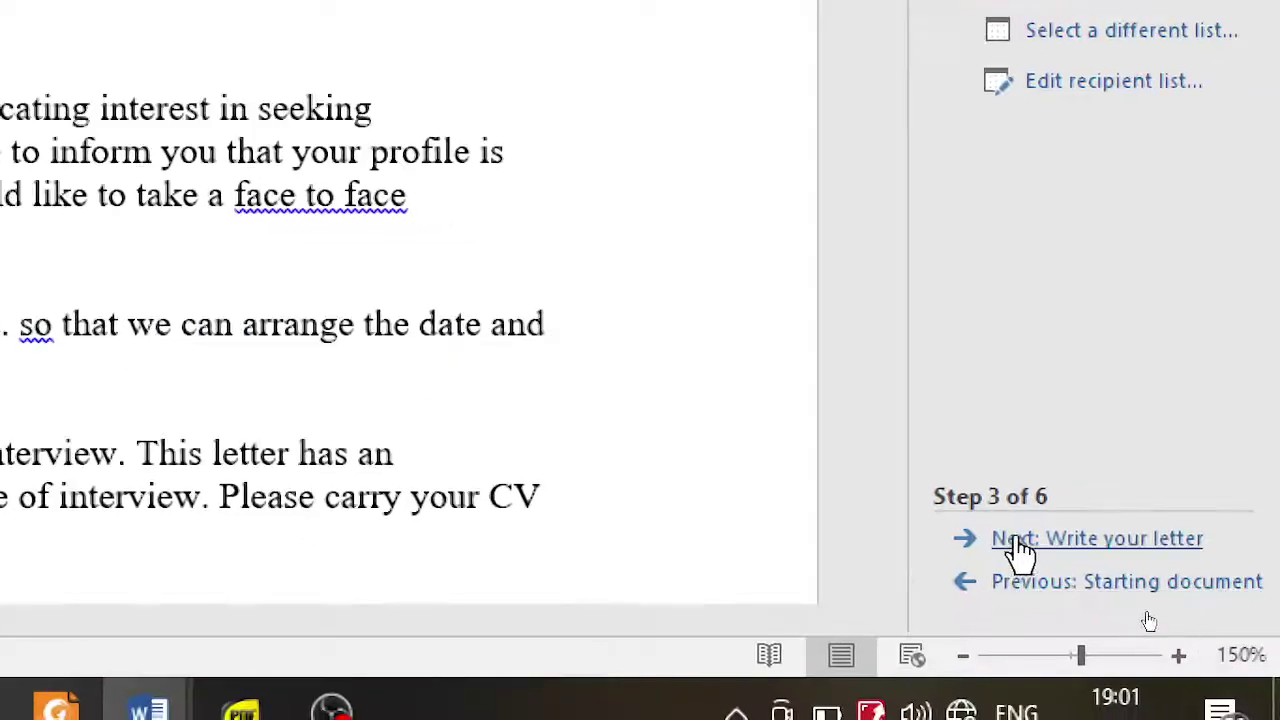
Step: Advance to Write your letter and bring up merge fields for the [Name of the candidate] placeholder
{"action": "left_click", "coordinate": [1040, 548]}
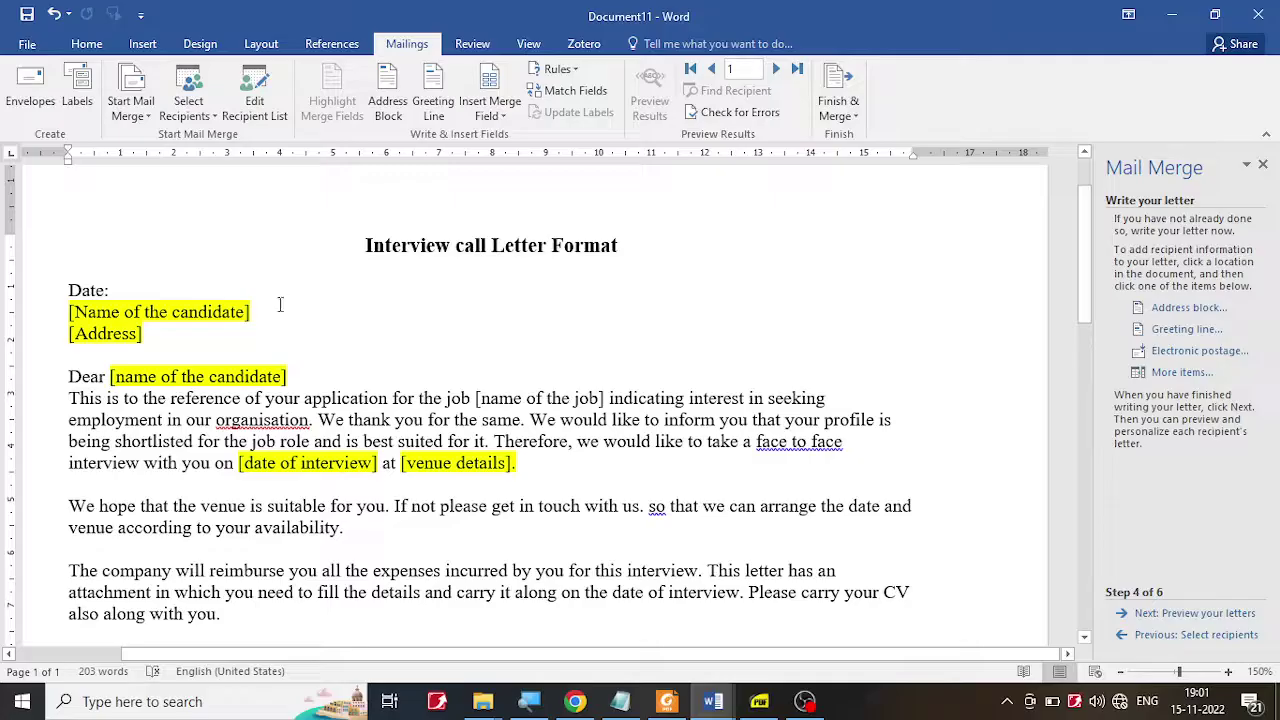
{"action": "left_click_drag", "start_coordinate": [258, 309], "coordinate": [64, 310]}
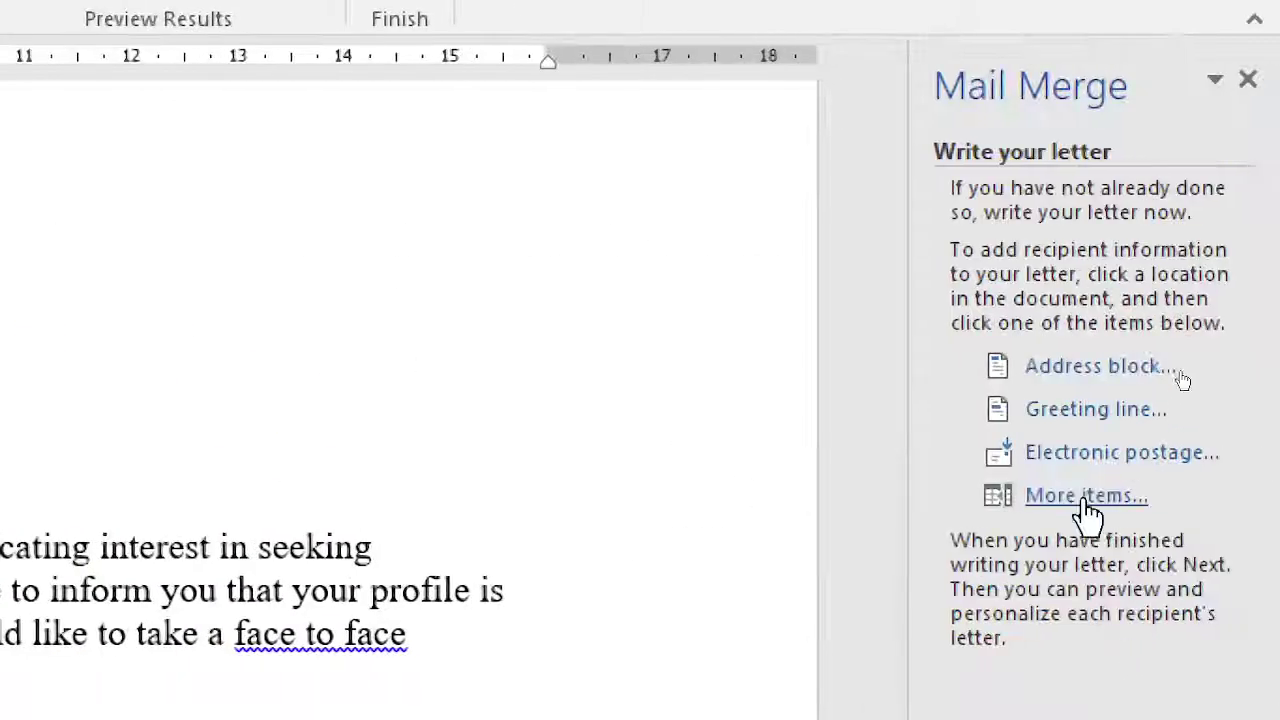
{"action": "left_click", "coordinate": [1085, 497]}
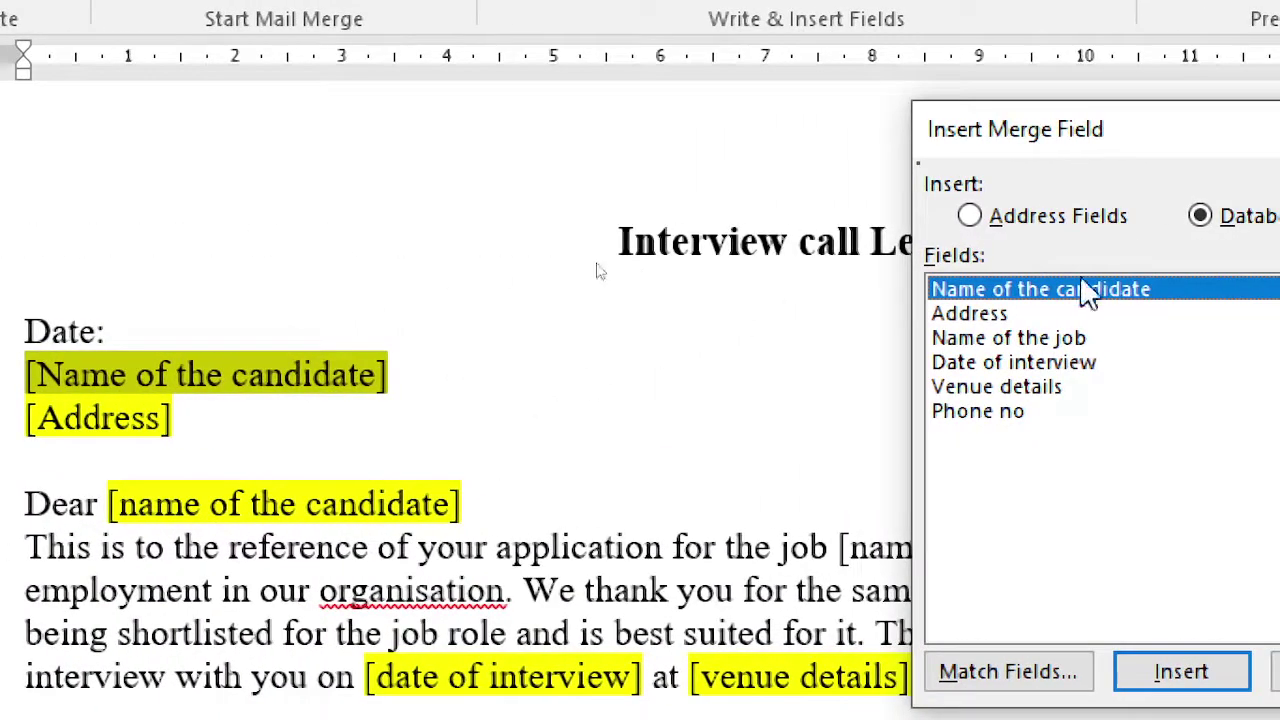
Step: Insert the Name_of_the_candidate field in place of [Name of the candidate]
{"action": "left_click", "coordinate": [1168, 676]}
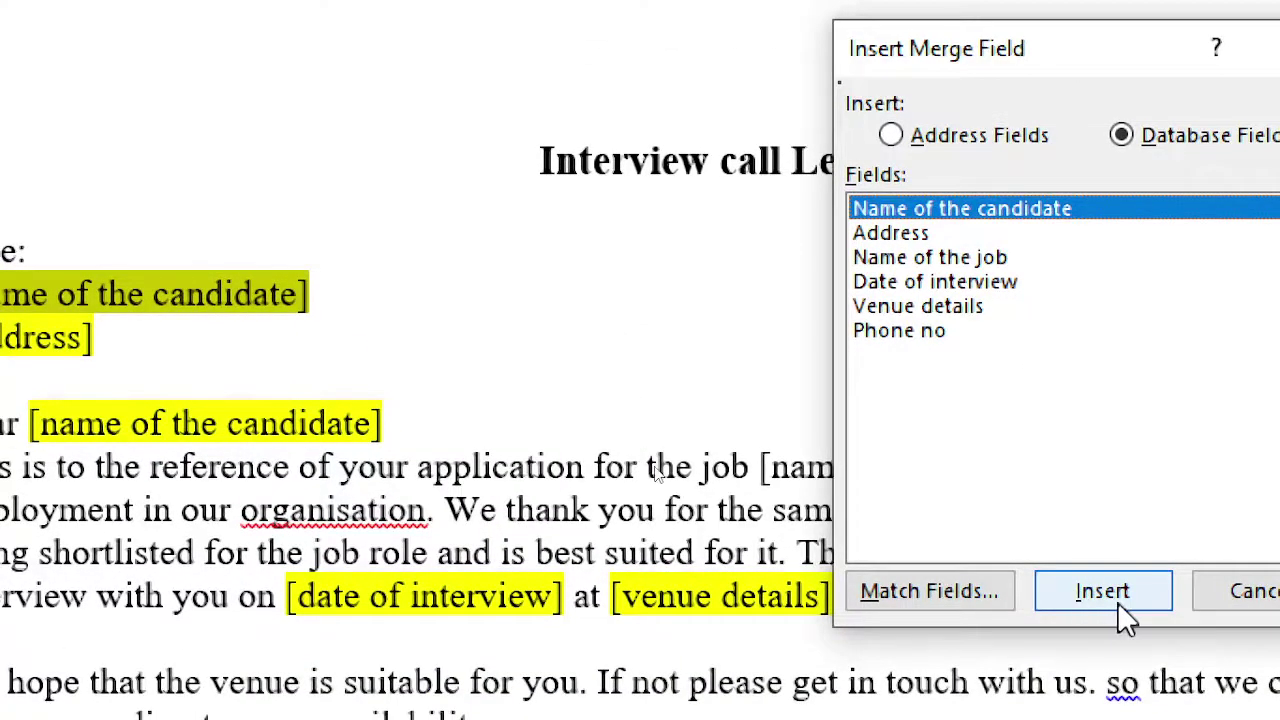
{"action": "left_click", "coordinate": [1120, 606]}
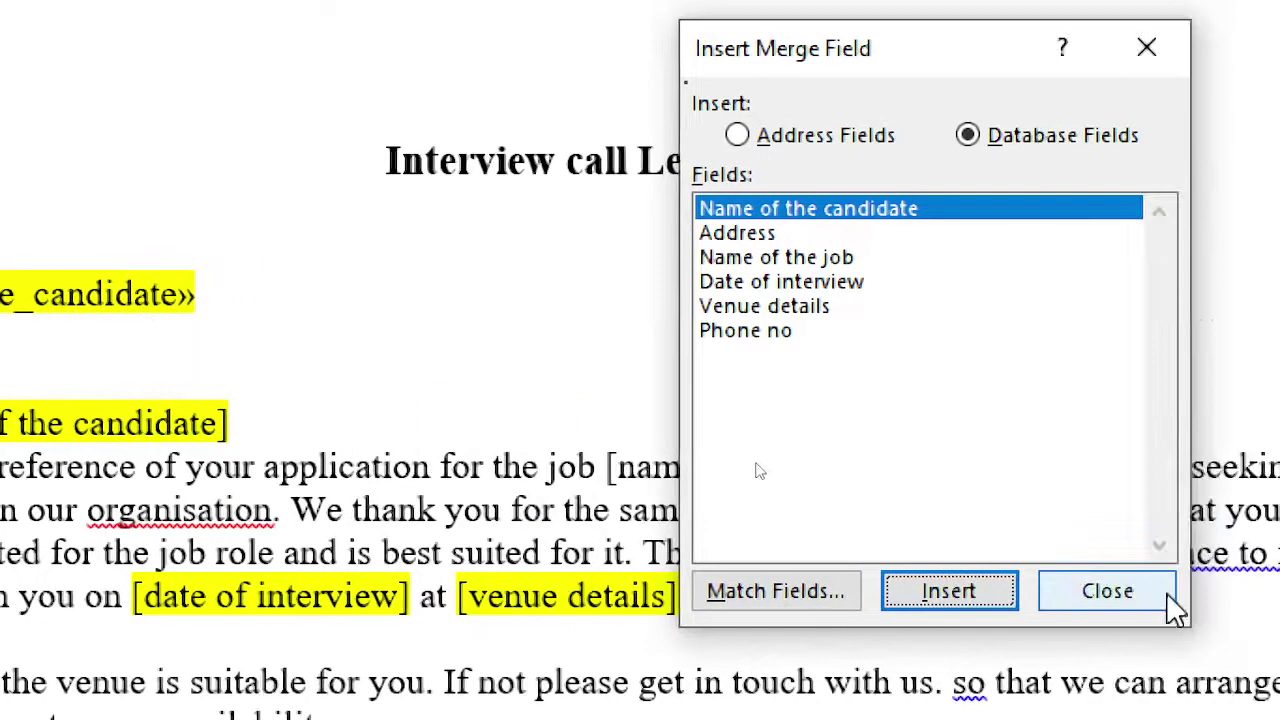
{"action": "left_click", "coordinate": [1160, 598]}
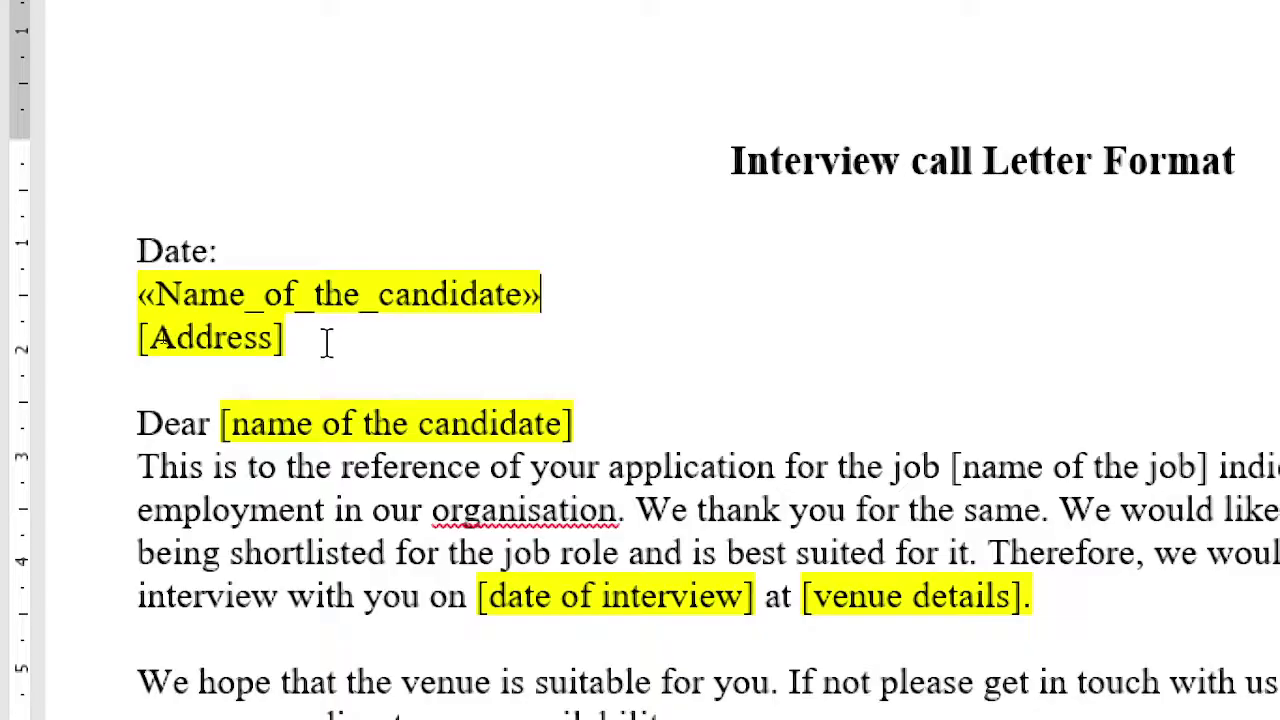
Step: Replace the [Address] placeholder with the Address merge field
{"action": "left_click_drag", "start_coordinate": [326, 342], "coordinate": [96, 338]}
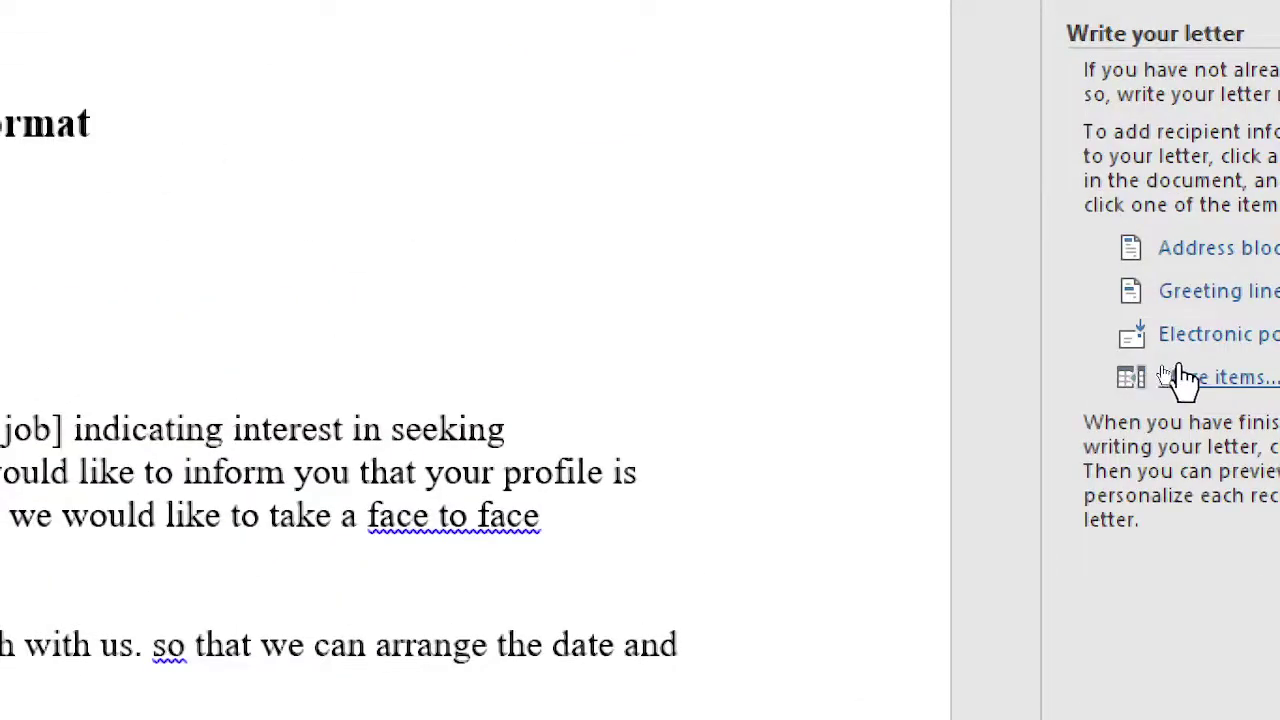
{"action": "left_click", "coordinate": [1180, 370]}
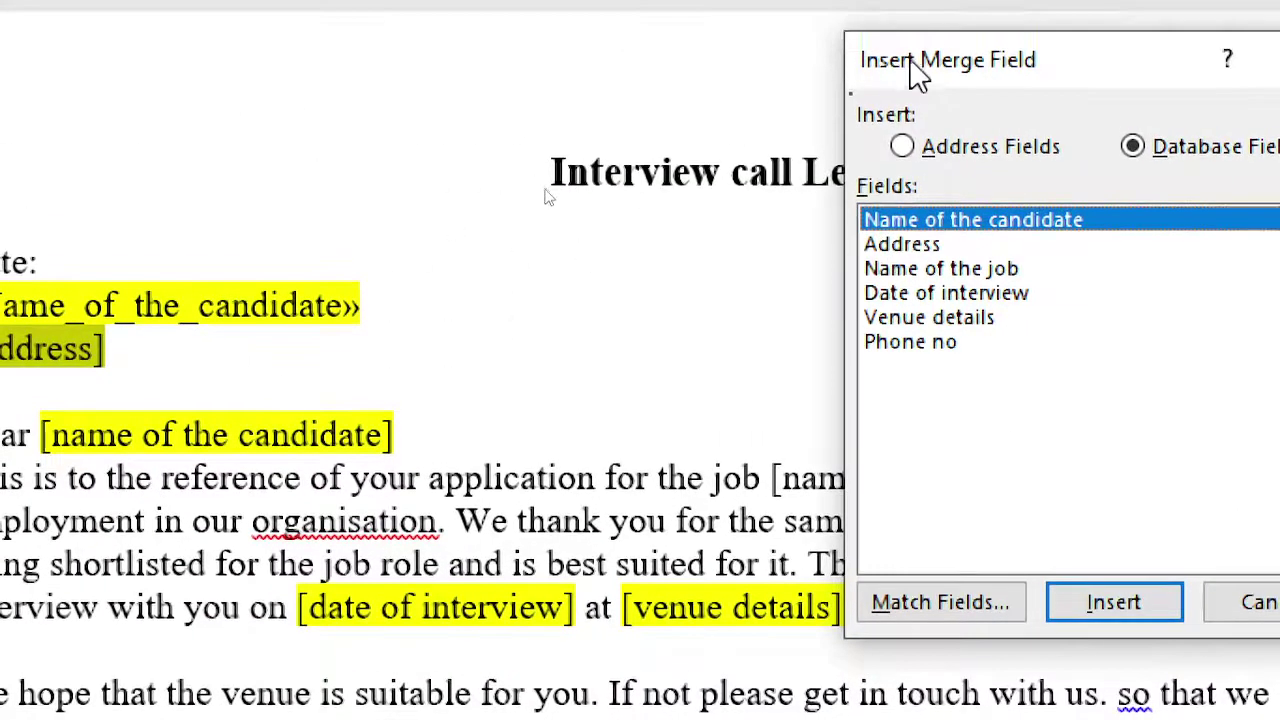
{"action": "left_click_drag", "start_coordinate": [909, 28], "coordinate": [566, 81]}
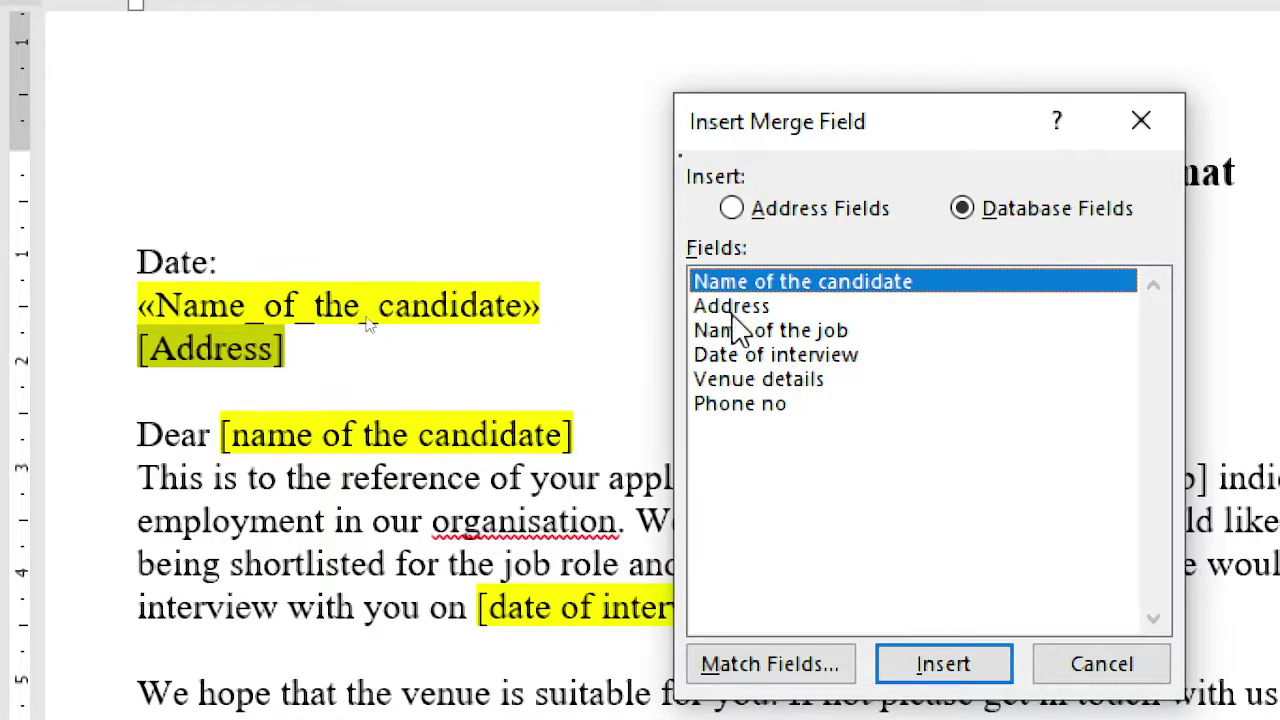
{"action": "left_click", "coordinate": [740, 305]}
{"action": "left_click", "coordinate": [946, 665]}
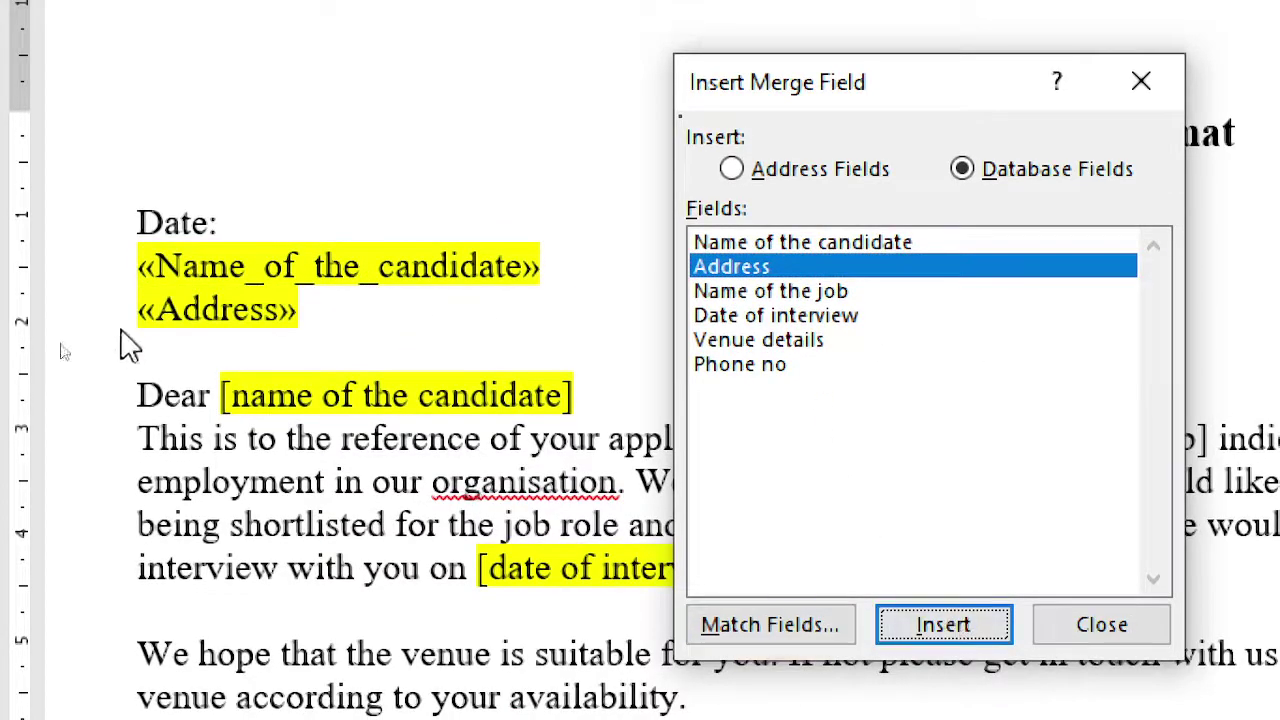
{"action": "left_click", "coordinate": [1120, 640]}
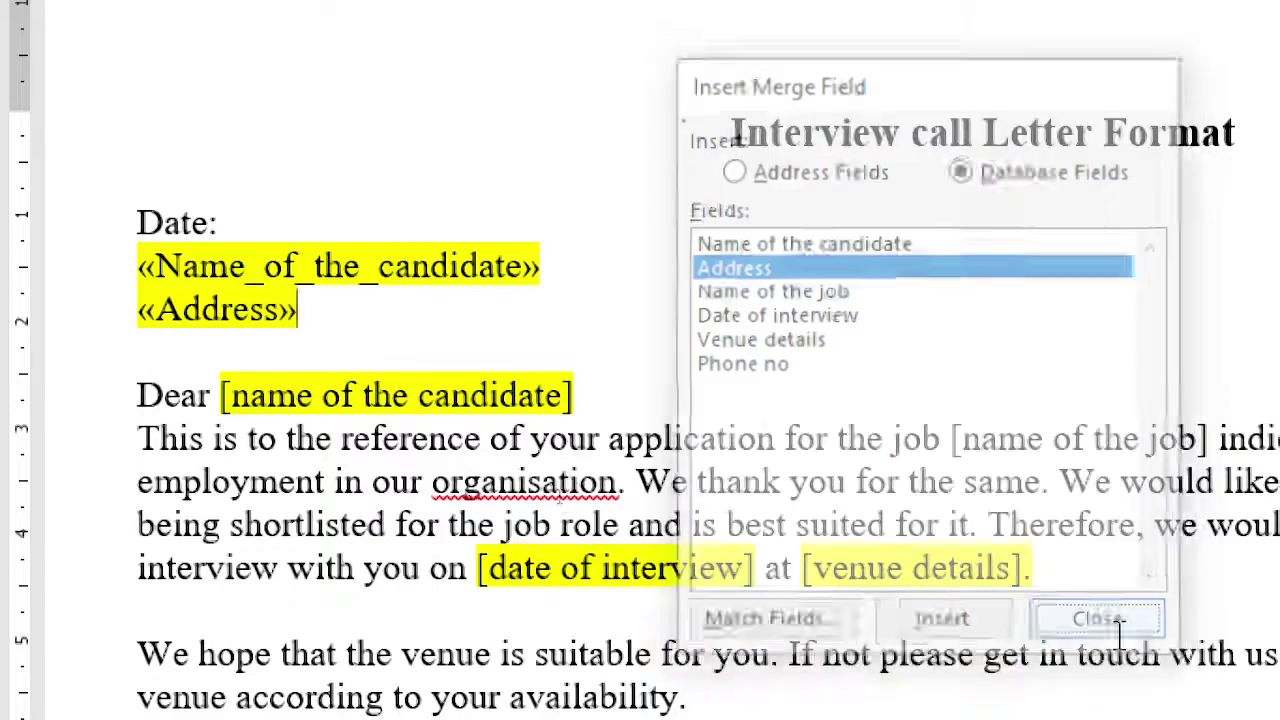
Step: Replace the name placeholder after Dear with the Name_of_the_candidate field
{"action": "left_click_drag", "start_coordinate": [575, 396], "coordinate": [226, 396]}
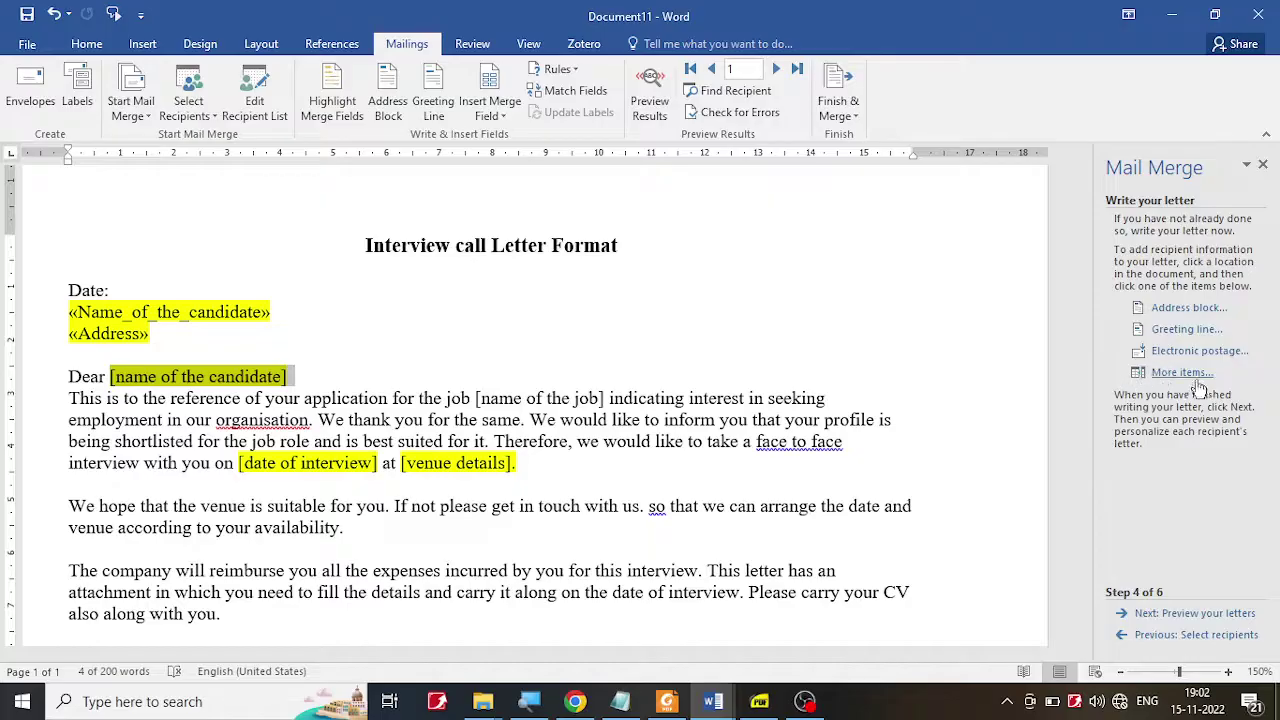
{"action": "left_click", "coordinate": [1188, 375]}
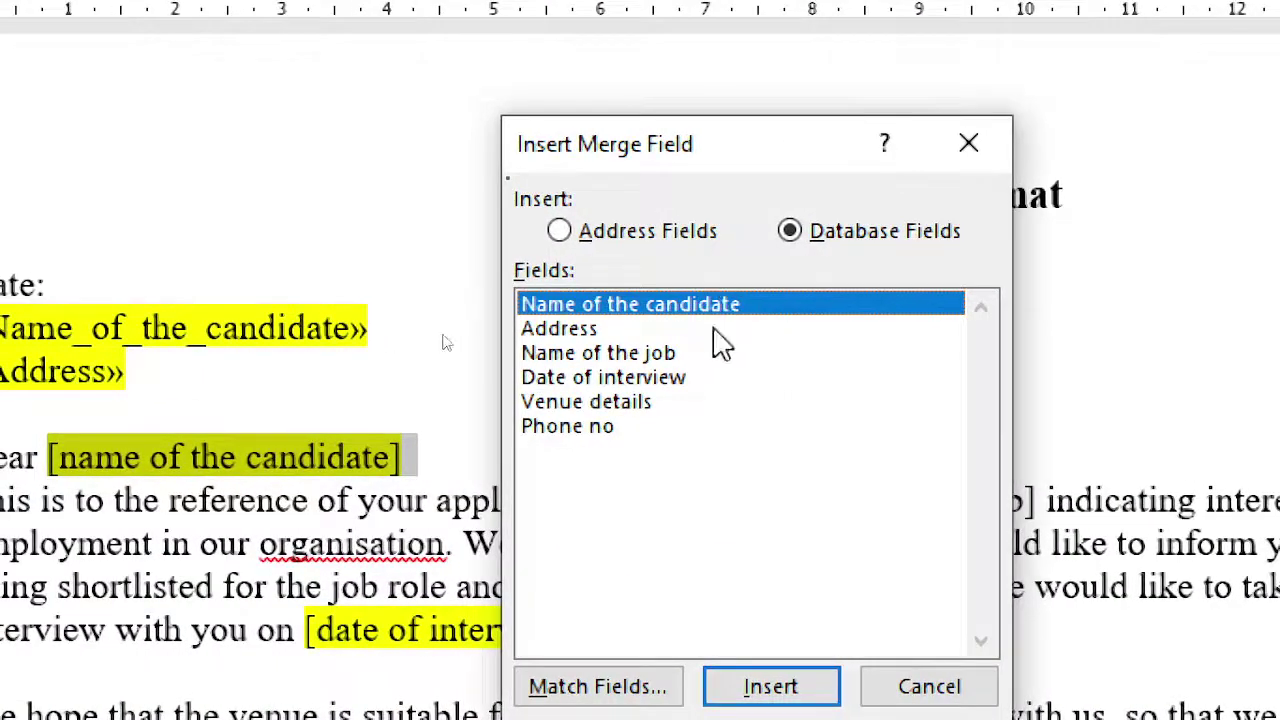
{"action": "left_click", "coordinate": [768, 688]}
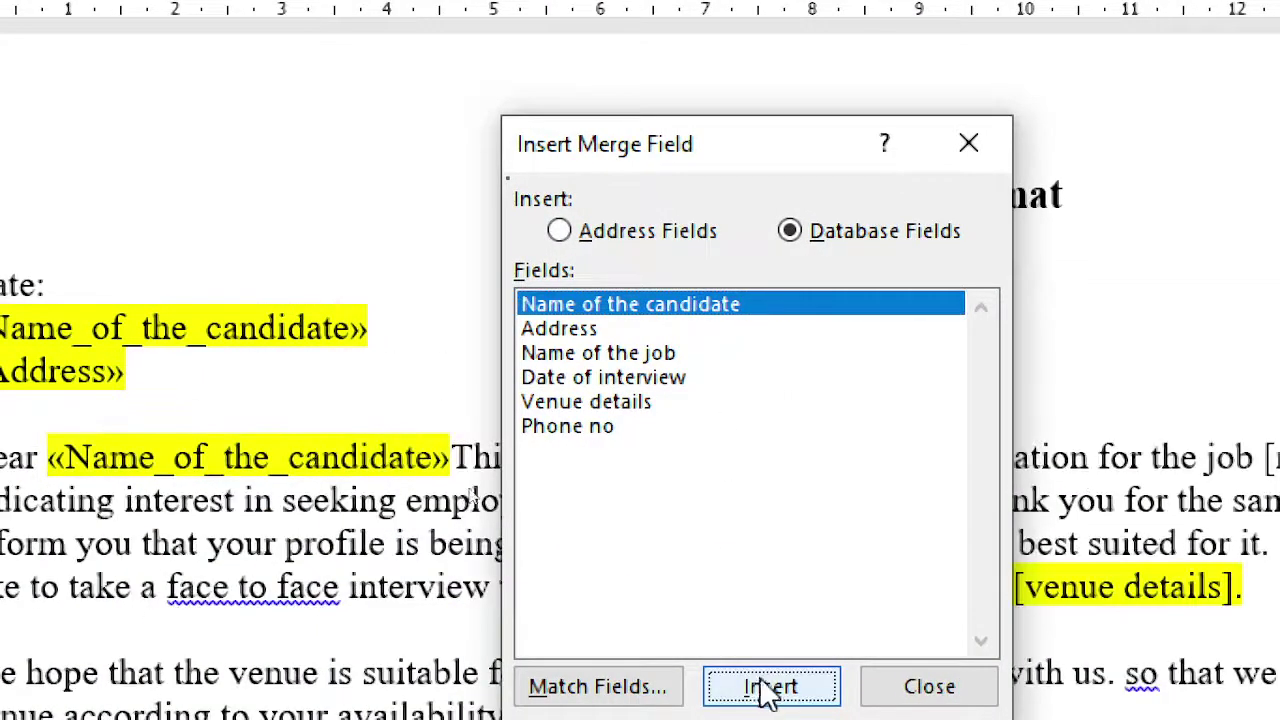
{"action": "left_click", "coordinate": [910, 687]}
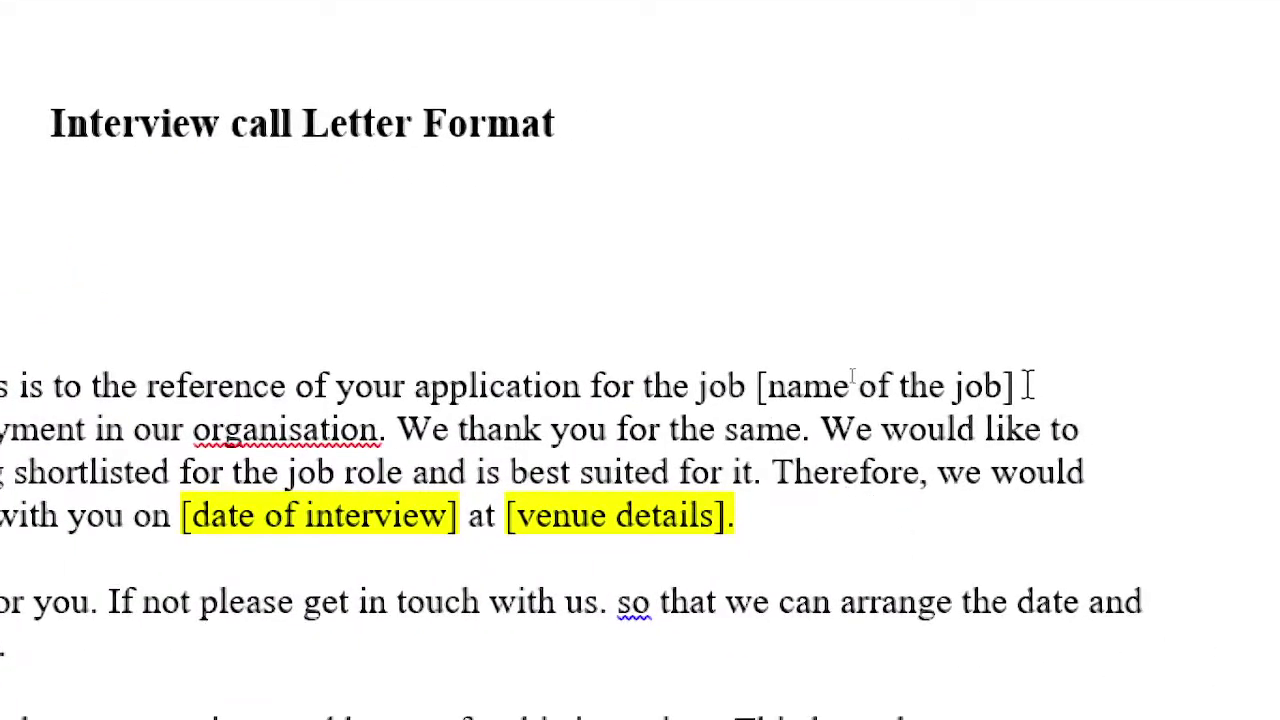
Step: Swap [name of the job] in the opening sentence for the «Name_of_the_job» field
{"action": "left_click_drag", "start_coordinate": [1028, 385], "coordinate": [760, 388]}
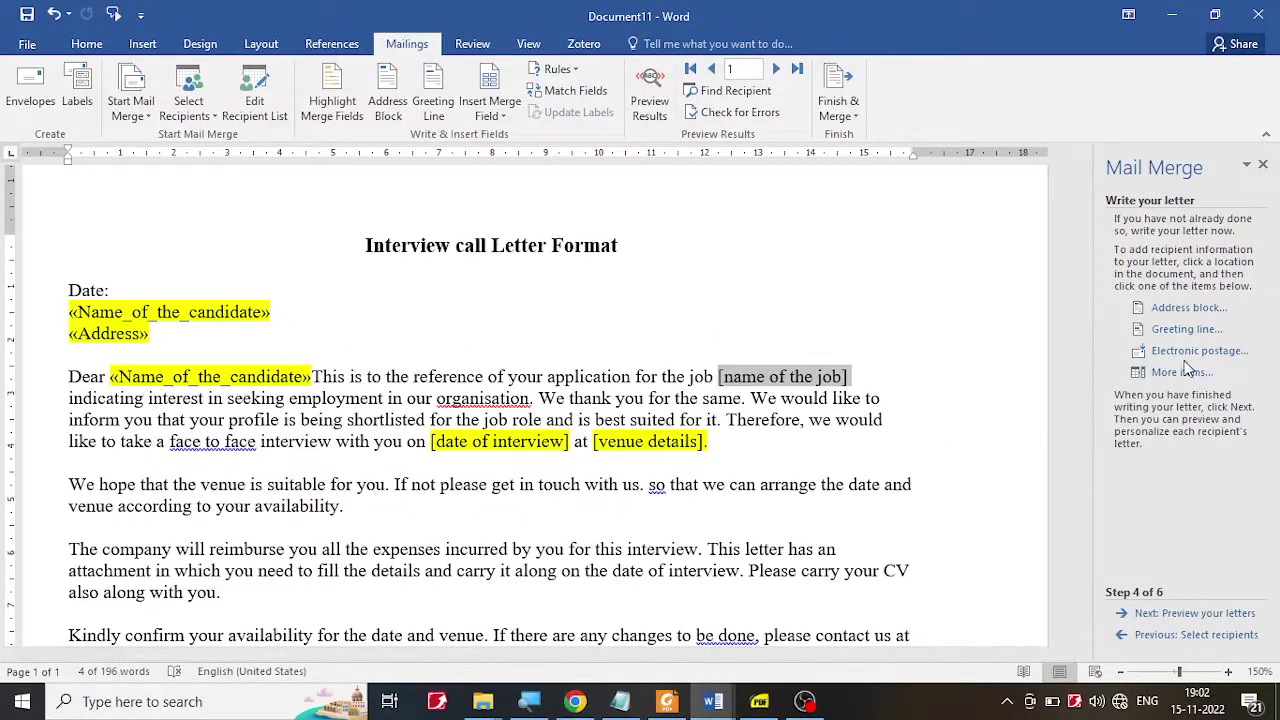
{"action": "left_click", "coordinate": [1183, 372]}
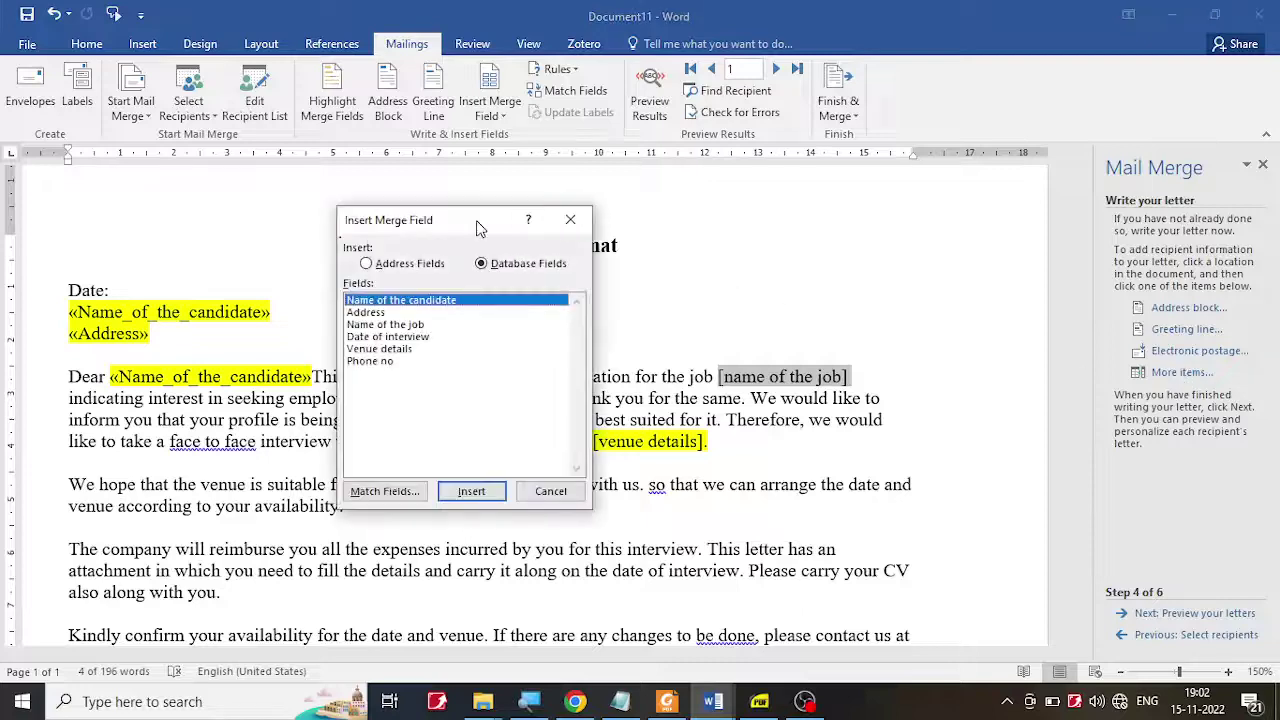
{"action": "left_click_drag", "start_coordinate": [480, 223], "coordinate": [521, 228]}
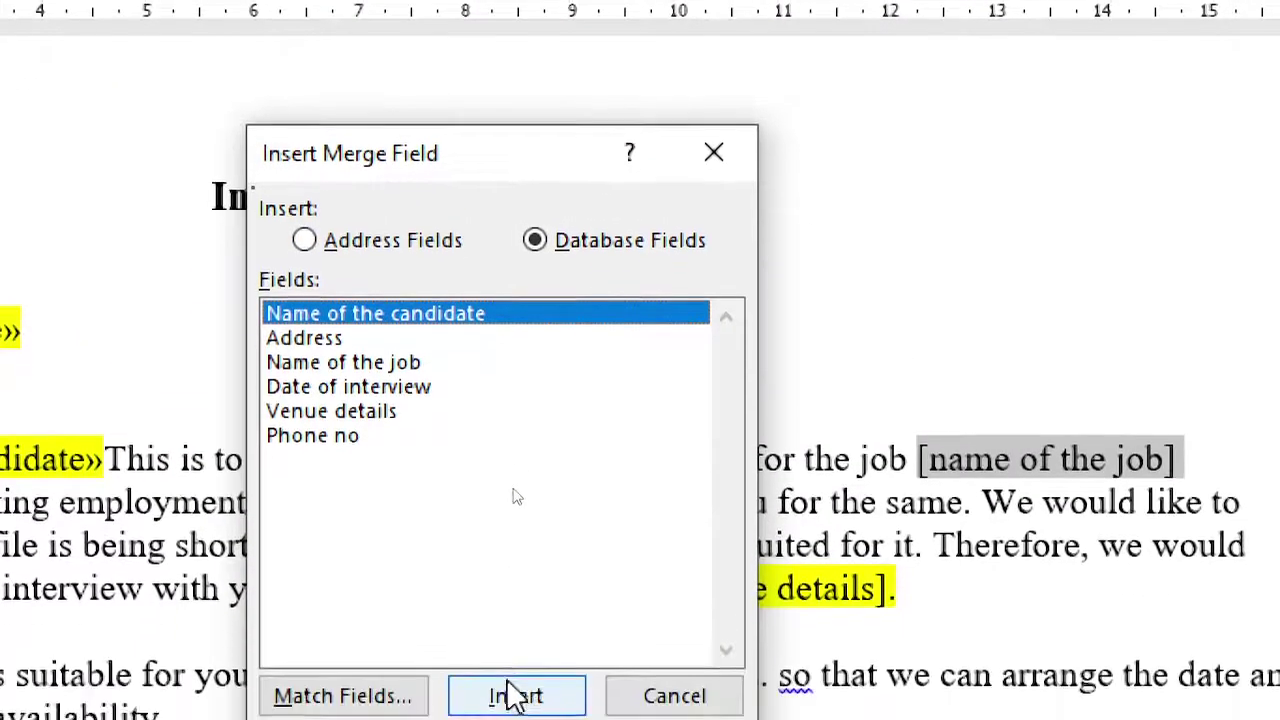
{"action": "left_click", "coordinate": [378, 364]}
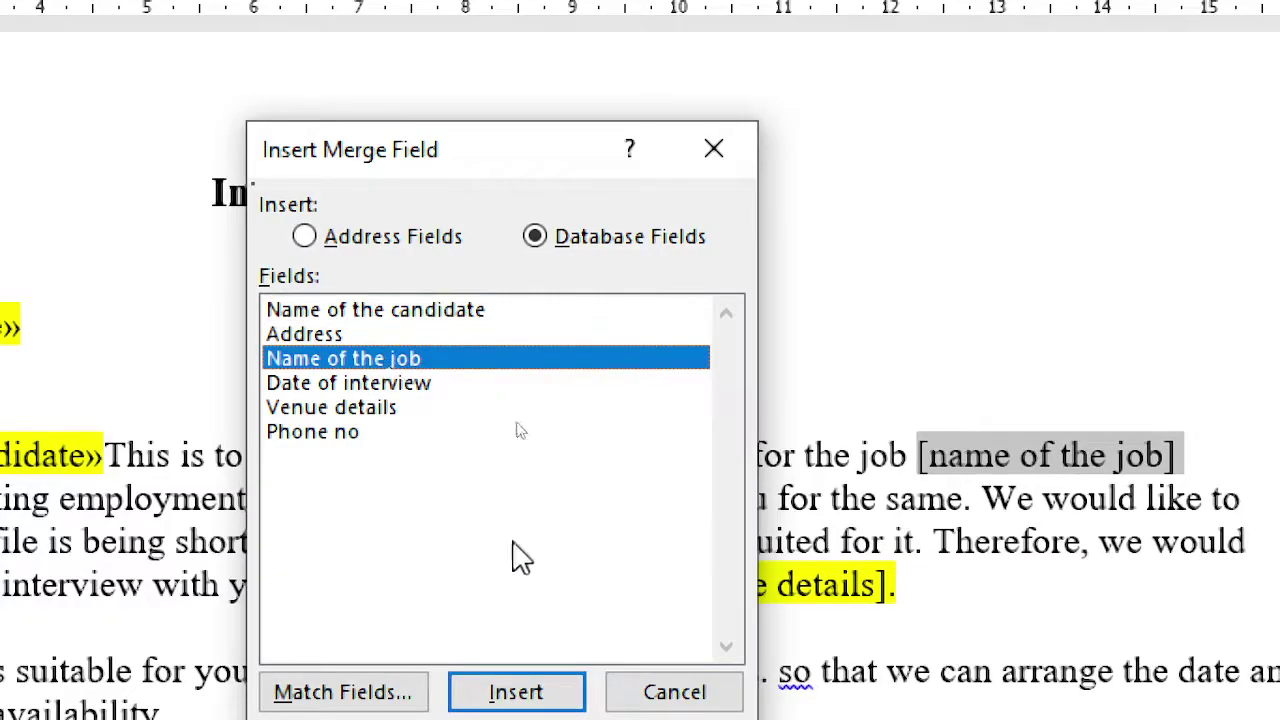
{"action": "left_click", "coordinate": [520, 690]}
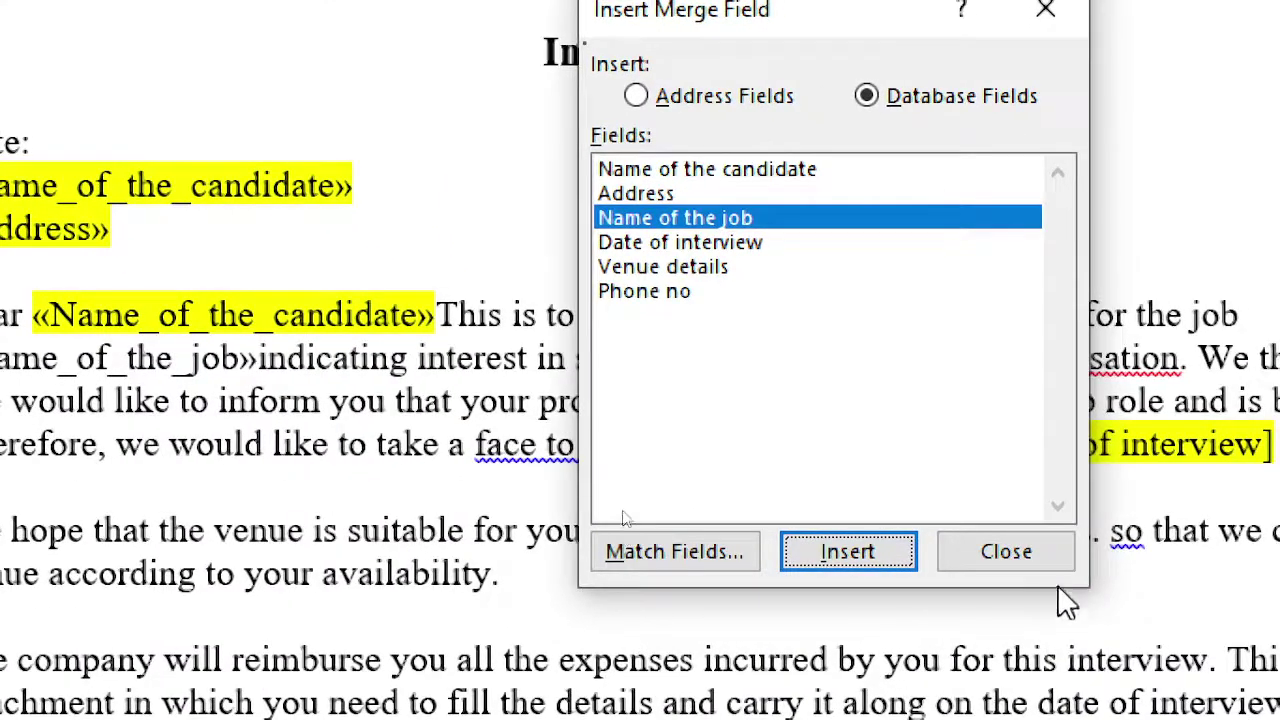
{"action": "left_click", "coordinate": [1226, 688]}
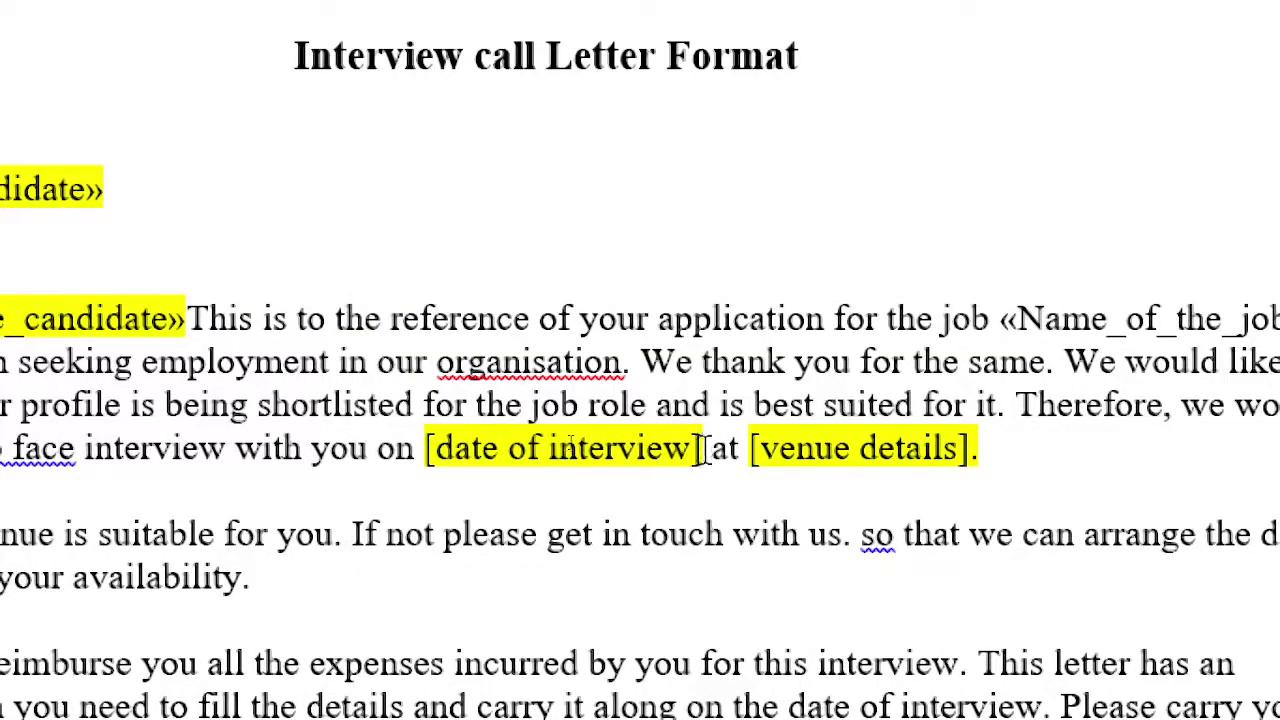
Step: Replace the [date of interview] placeholder with the Date_of_interview merge field
{"action": "left_click_drag", "start_coordinate": [703, 450], "coordinate": [430, 452]}
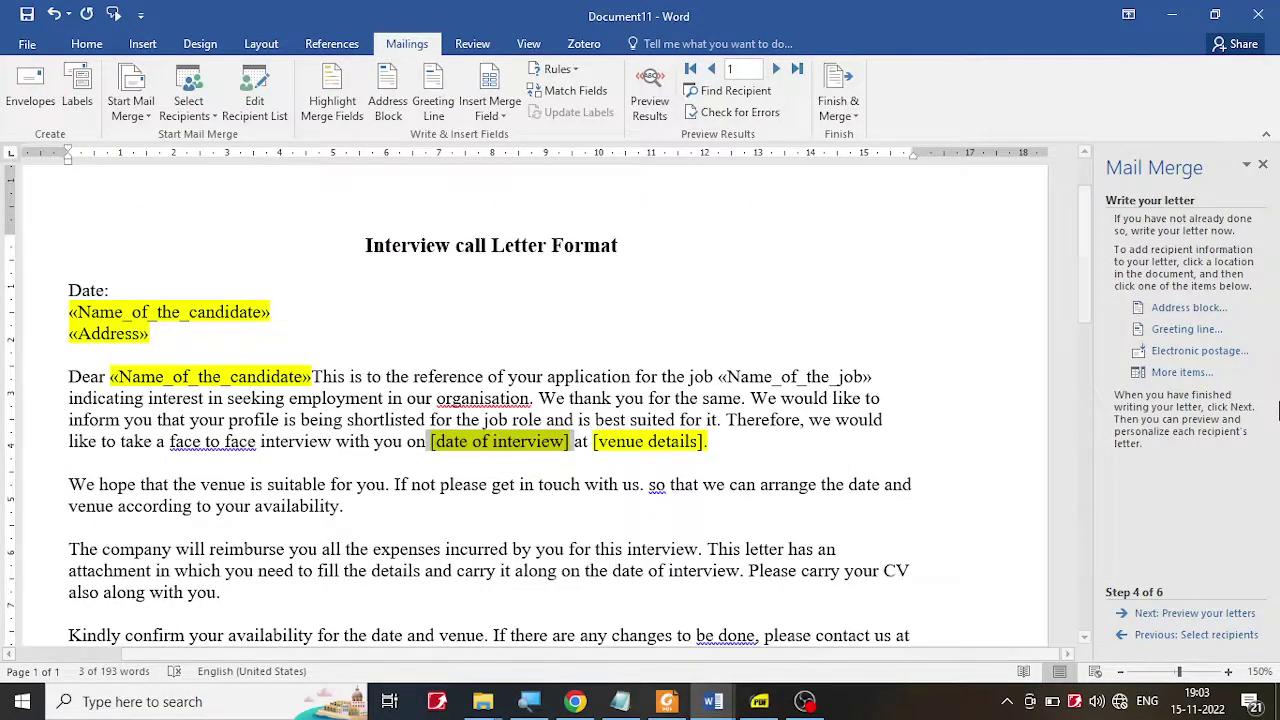
{"action": "left_click", "coordinate": [1181, 373]}
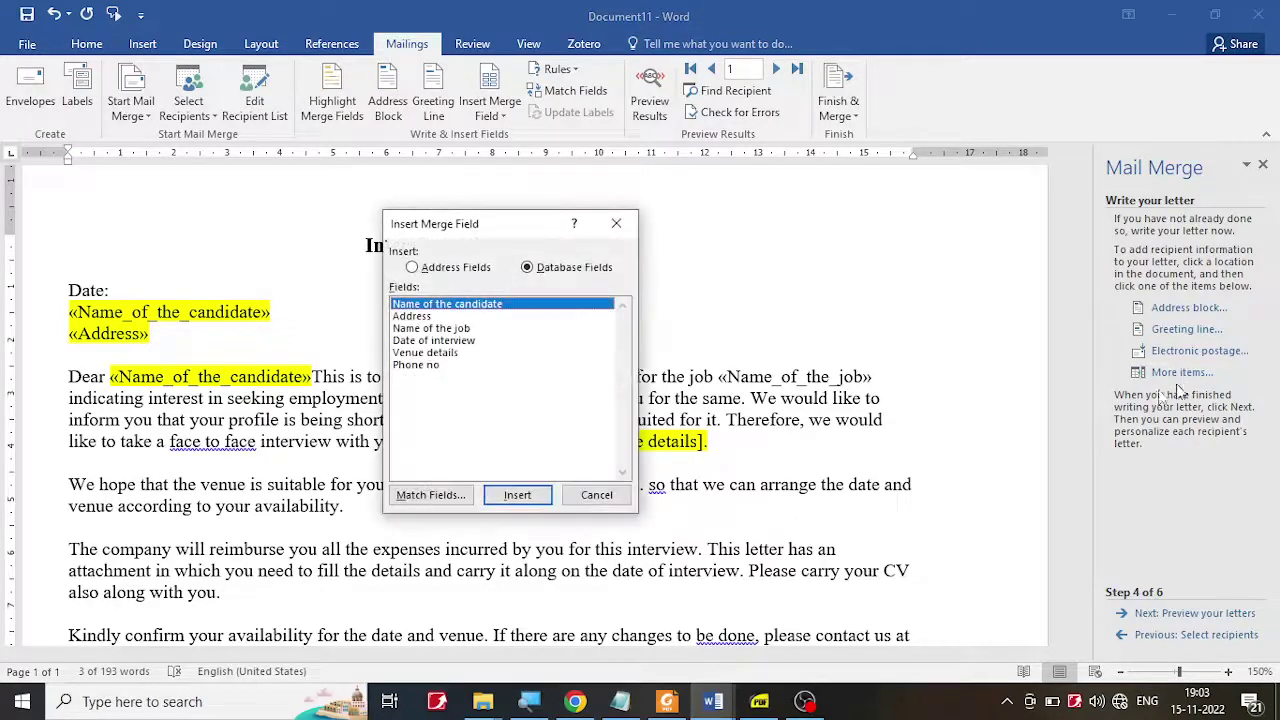
{"action": "left_click_drag", "start_coordinate": [487, 238], "coordinate": [913, 275]}
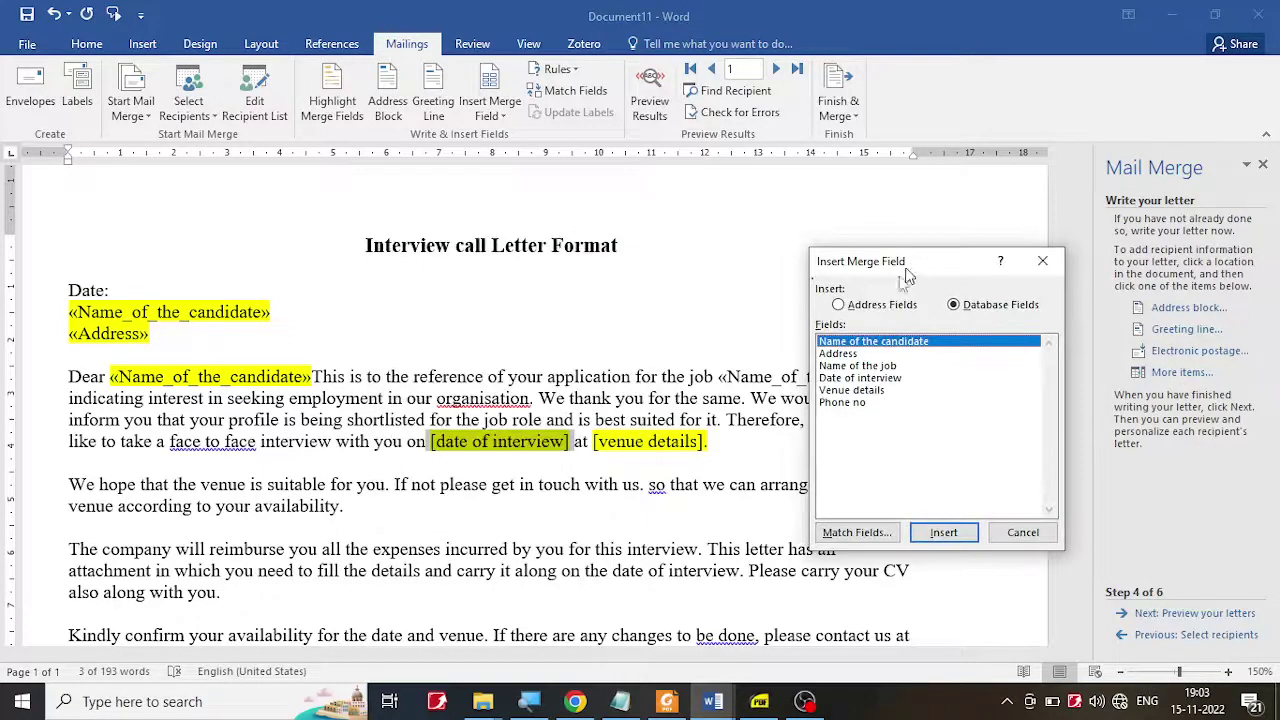
{"action": "left_click", "coordinate": [863, 379]}
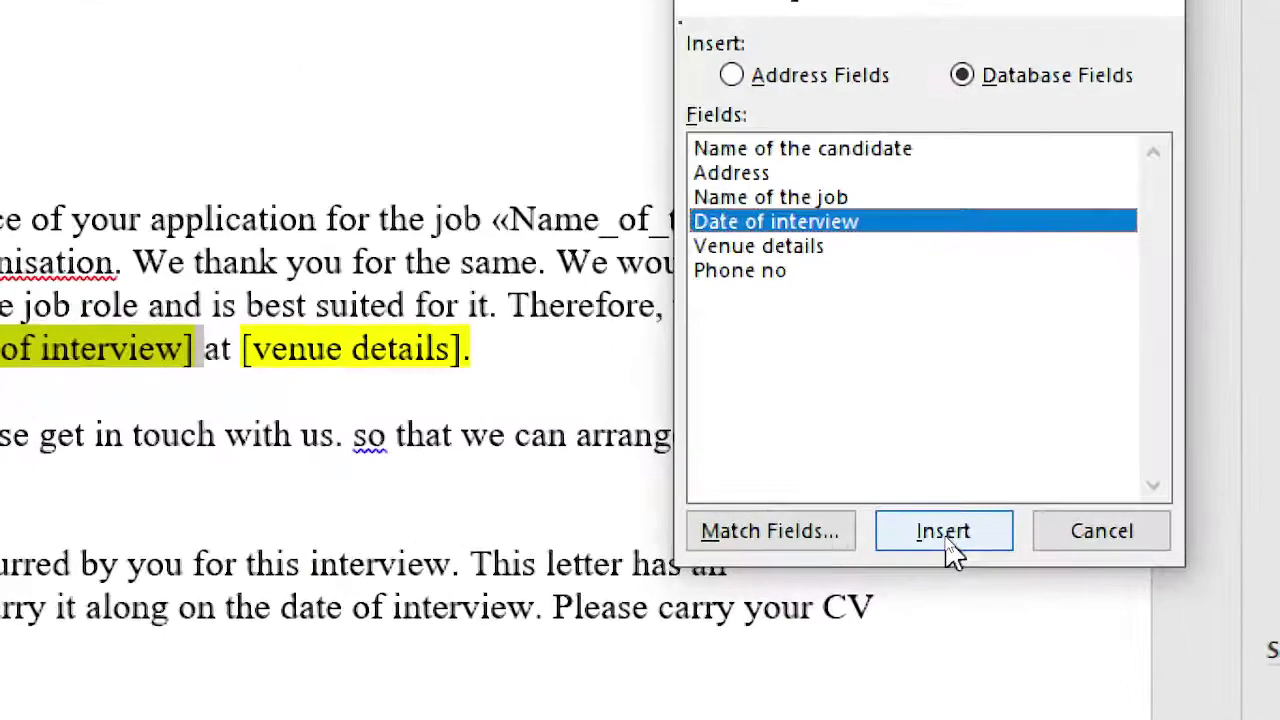
{"action": "left_click", "coordinate": [945, 535]}
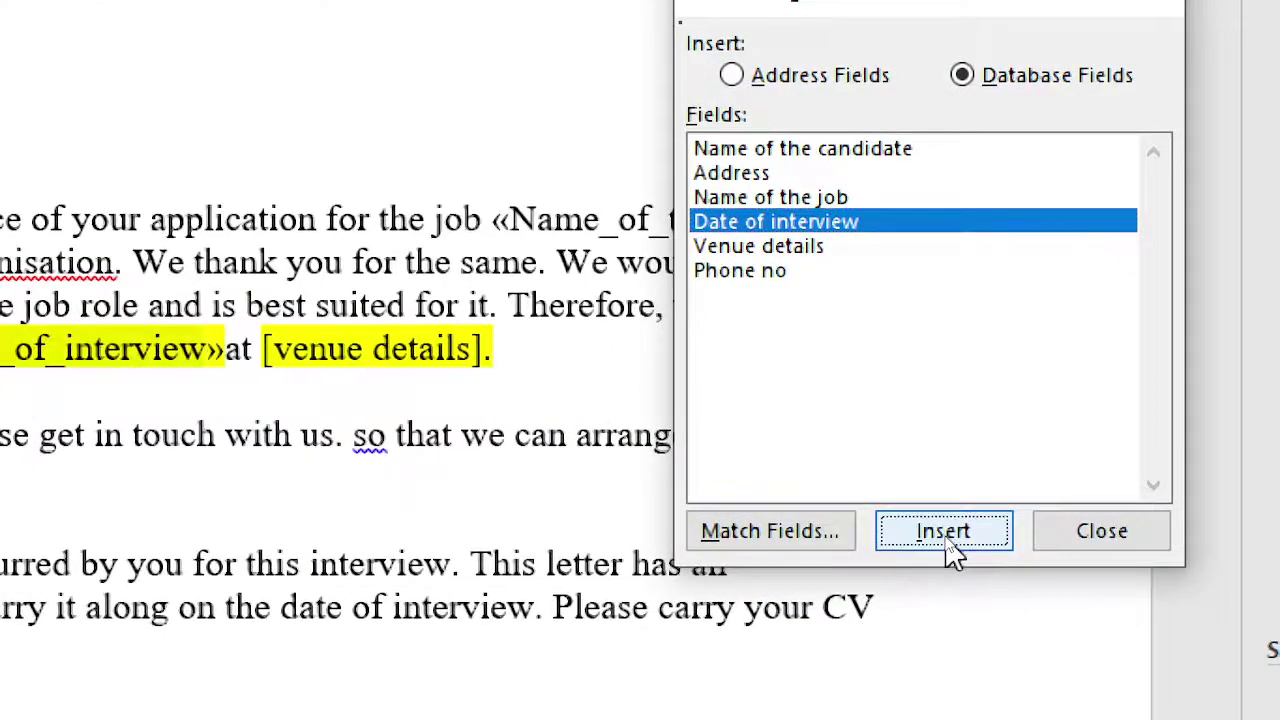
{"action": "left_click", "coordinate": [1134, 534]}
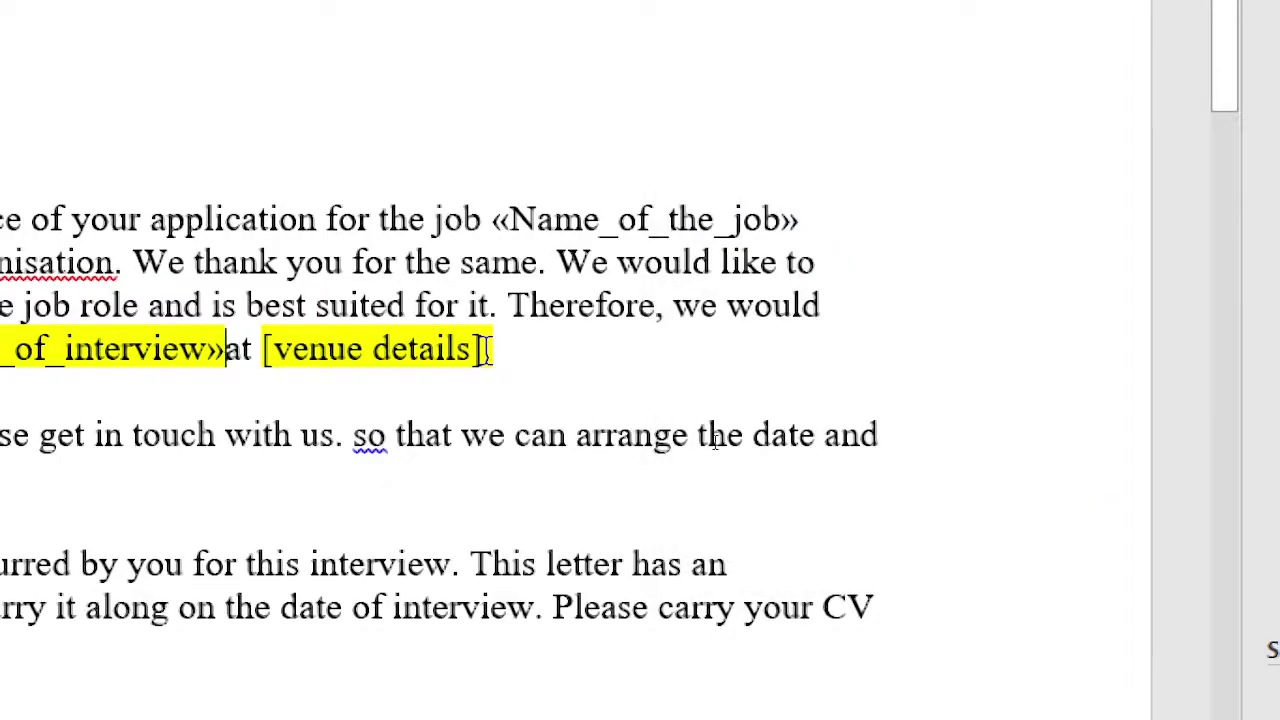
Step: Replace the [venue details] placeholder with the Venue_details merge field
{"action": "left_click_drag", "start_coordinate": [480, 349], "coordinate": [262, 348]}
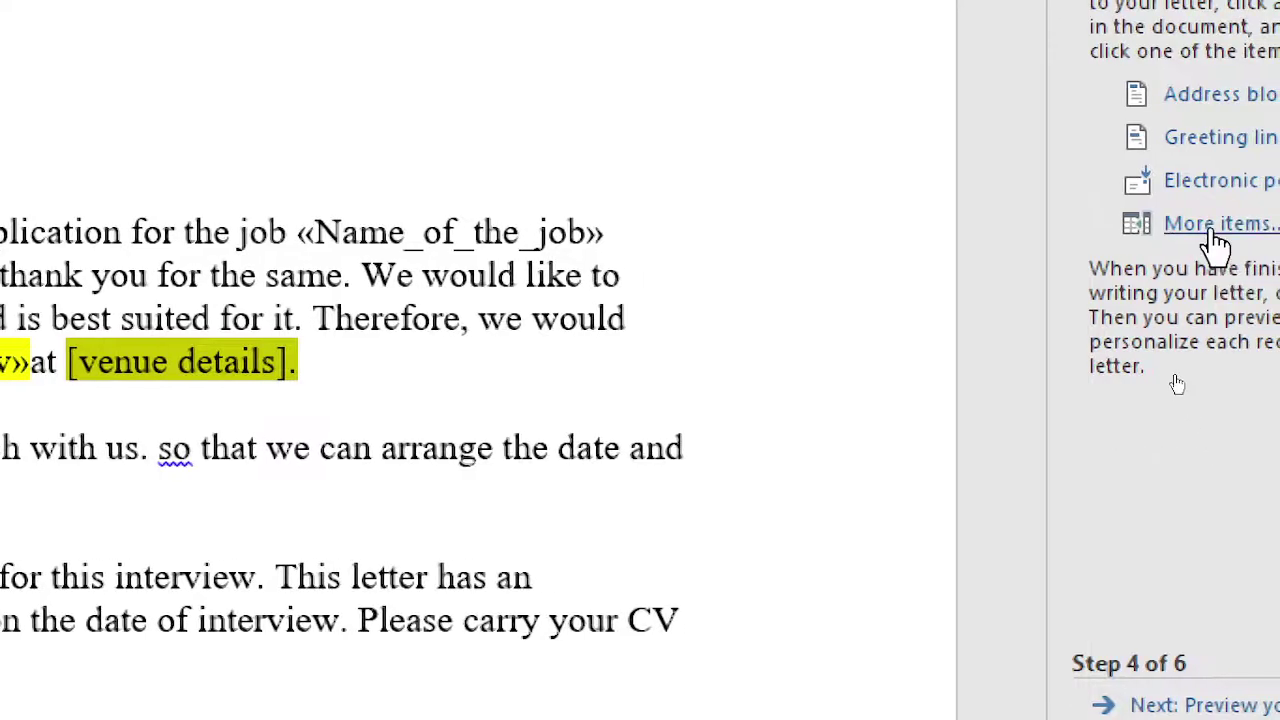
{"action": "left_click", "coordinate": [1215, 243]}
{"action": "left_click", "coordinate": [540, 262]}
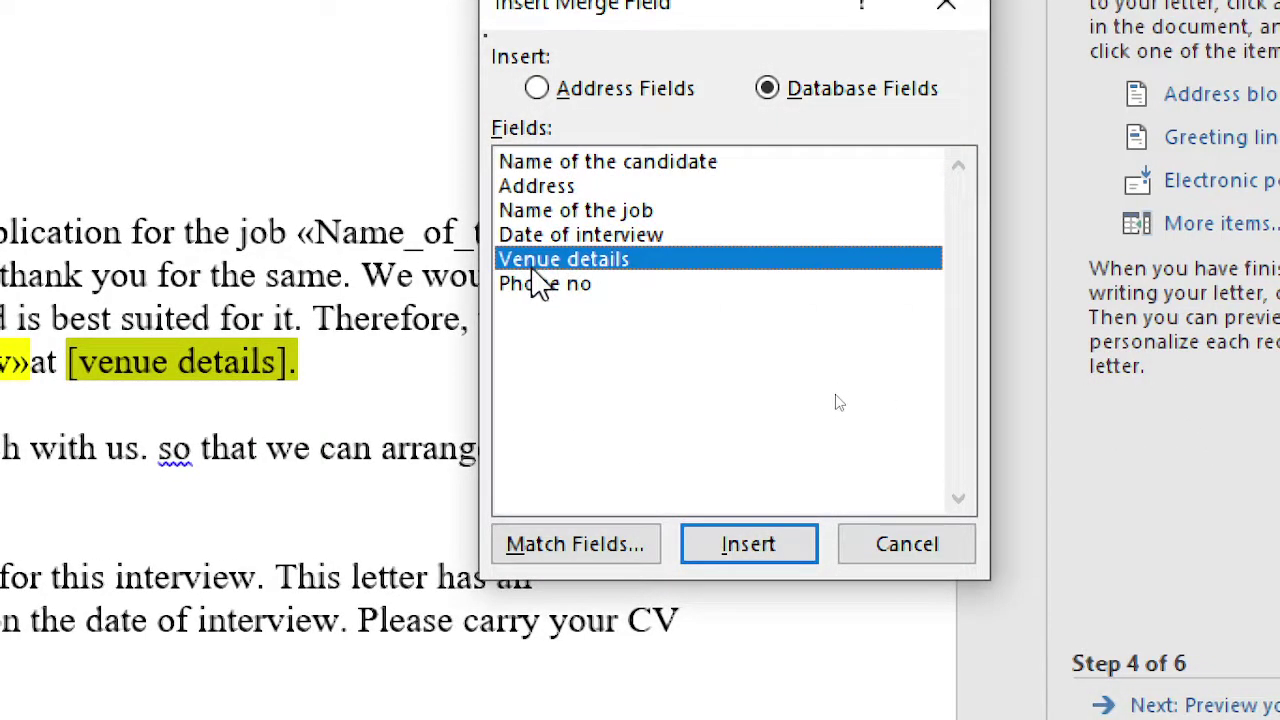
{"action": "left_click", "coordinate": [778, 549]}
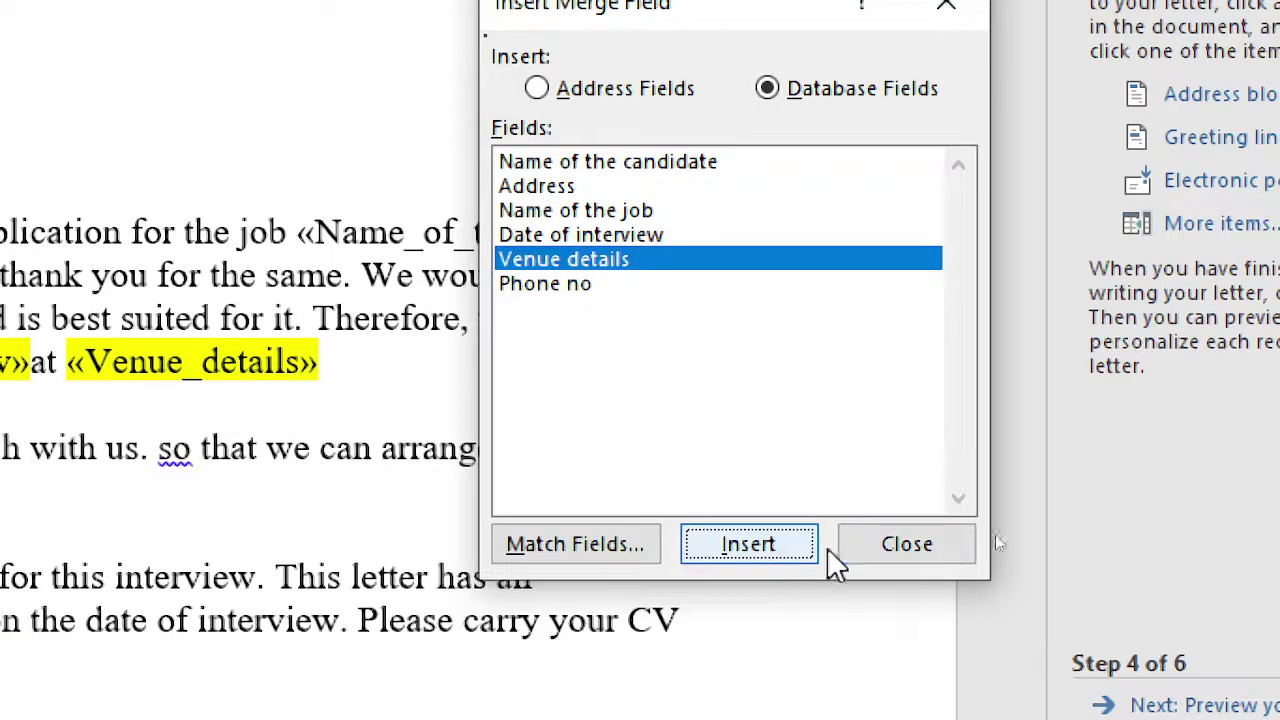
{"action": "left_click", "coordinate": [903, 552]}
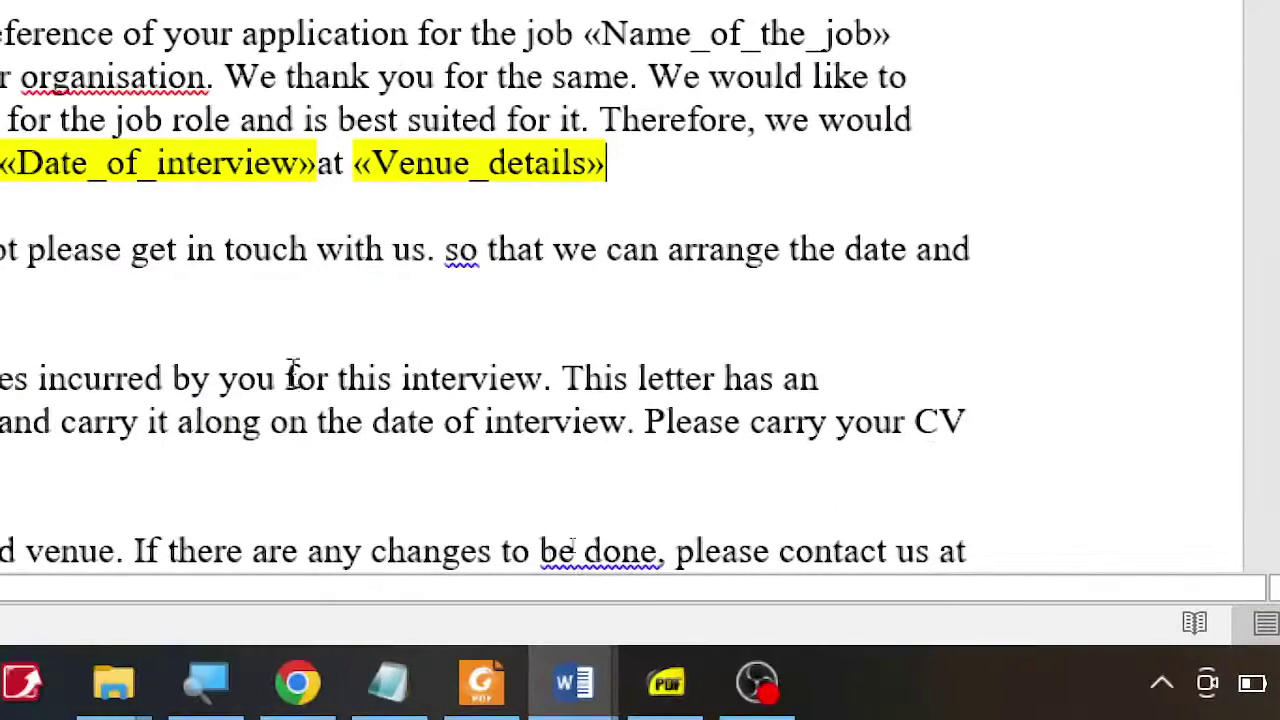
{"action": "scroll", "coordinate": [292, 370], "scroll_direction": "down", "scroll_amount": 2}
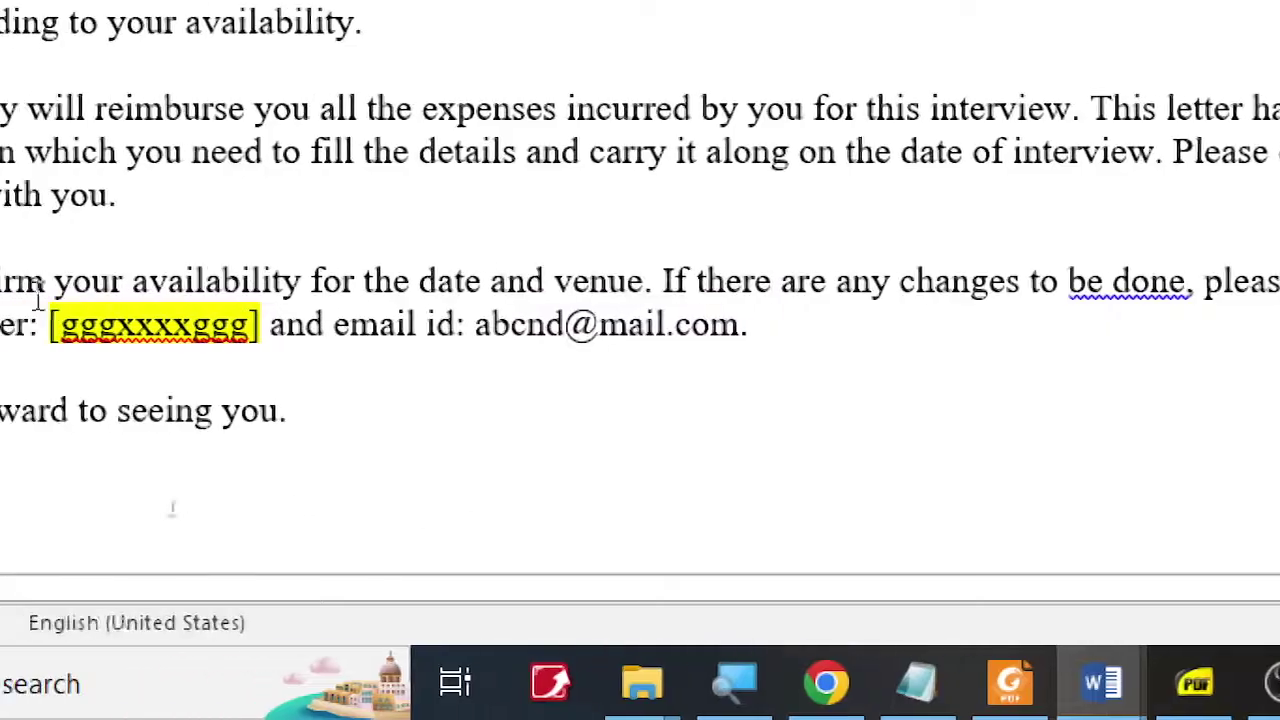
Step: Swap the [gggxxxxggg] phone number in the closing paragraph for the «Phone_no» field
{"action": "left_click", "coordinate": [265, 327]}
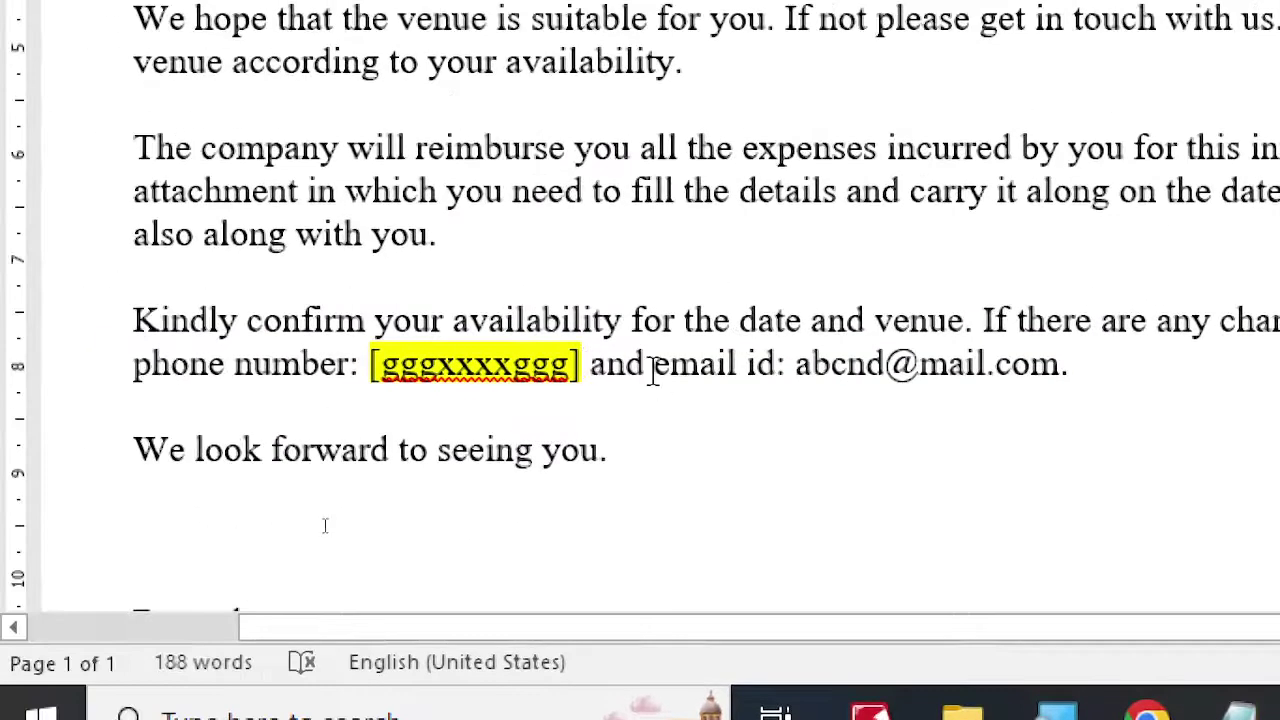
{"action": "left_click_drag", "start_coordinate": [589, 366], "coordinate": [378, 357]}
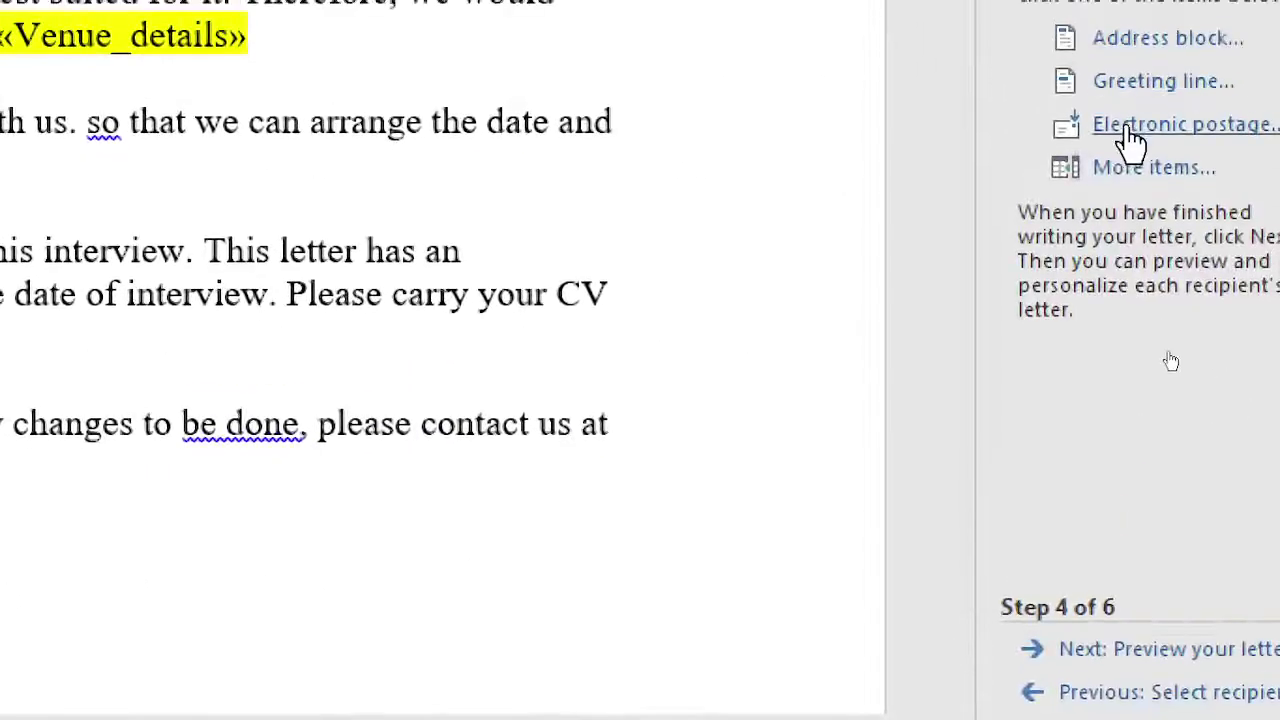
{"action": "left_click", "coordinate": [1125, 167]}
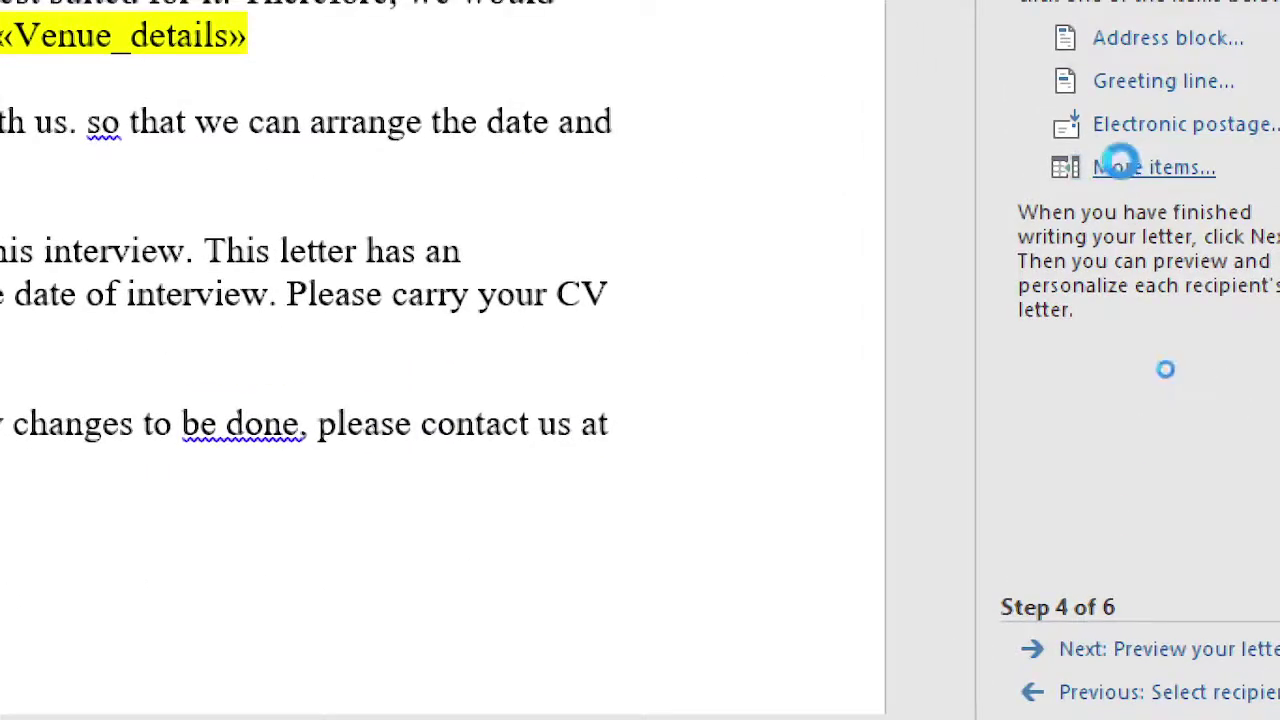
{"action": "left_click", "coordinate": [445, 228]}
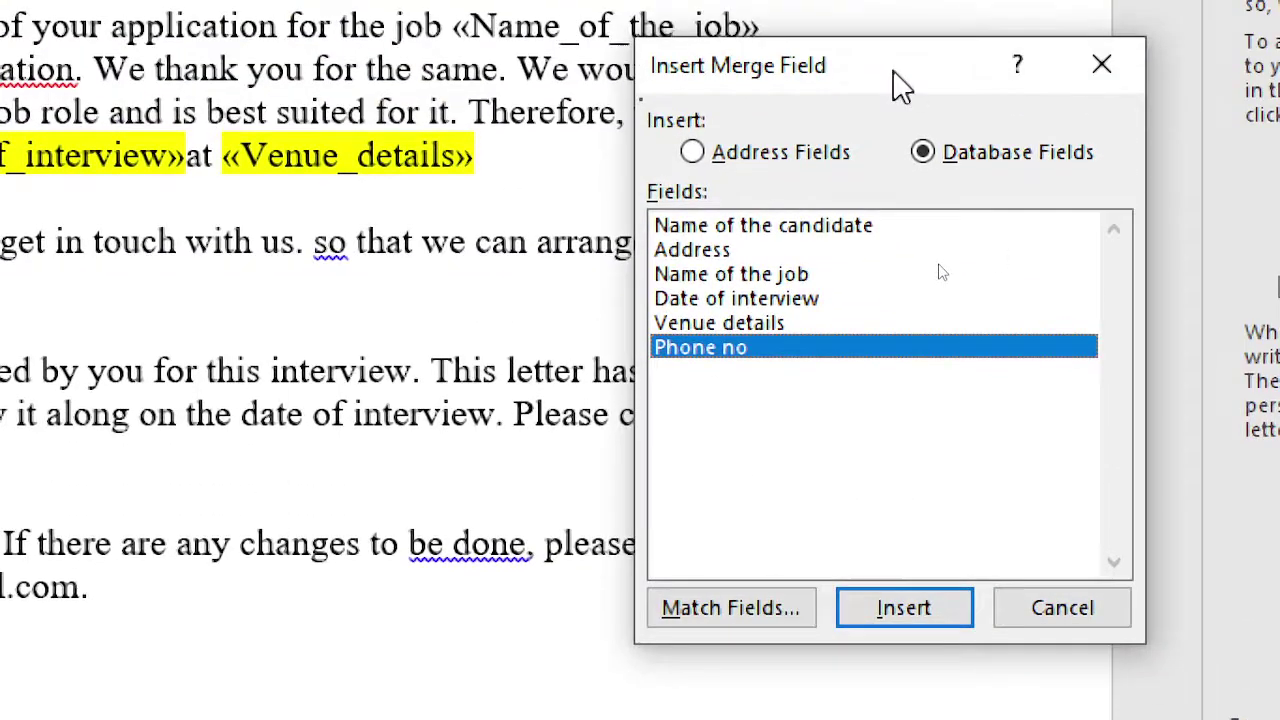
{"action": "left_click_drag", "start_coordinate": [889, 1], "coordinate": [392, 83]}
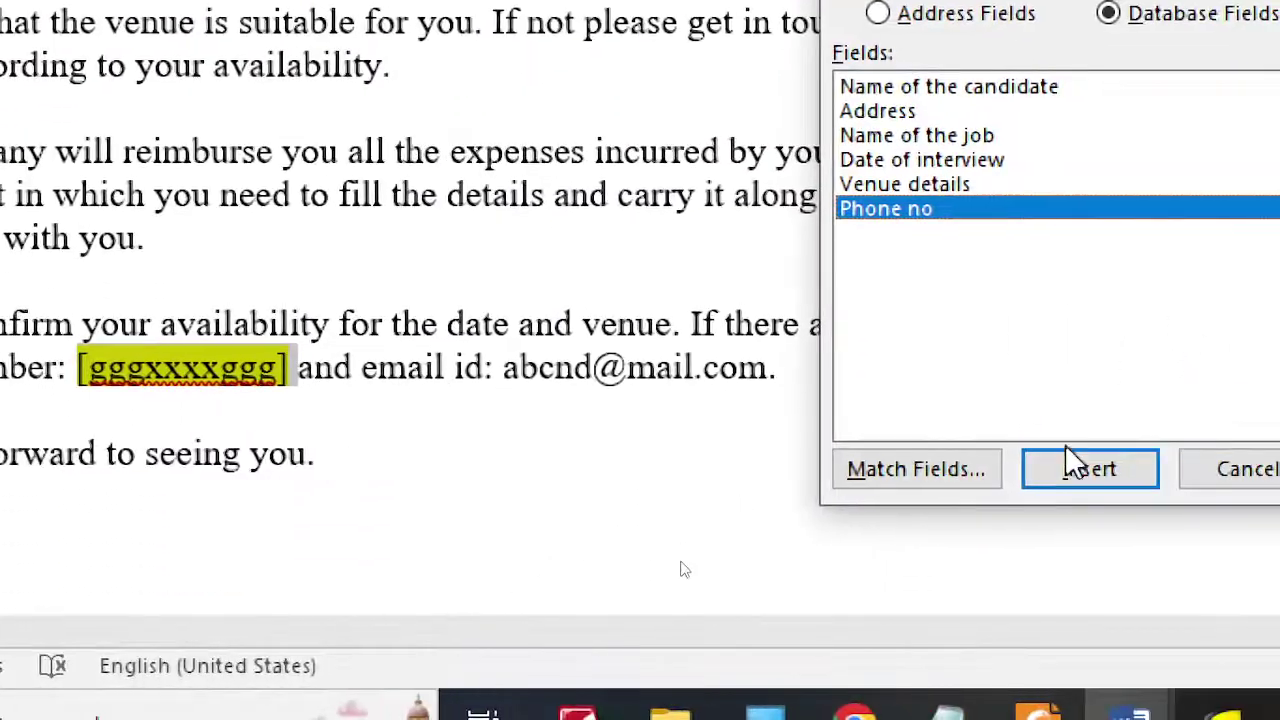
{"action": "left_click", "coordinate": [1240, 486]}
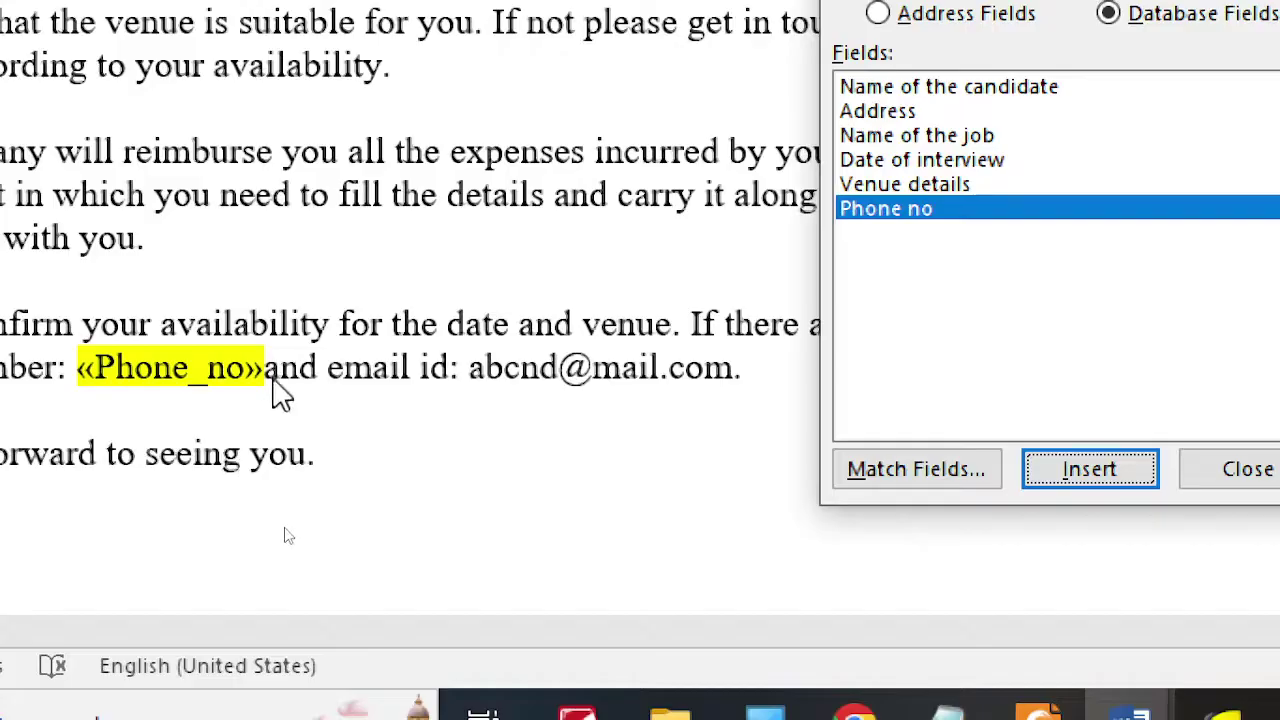
{"action": "left_click", "coordinate": [1200, 470]}
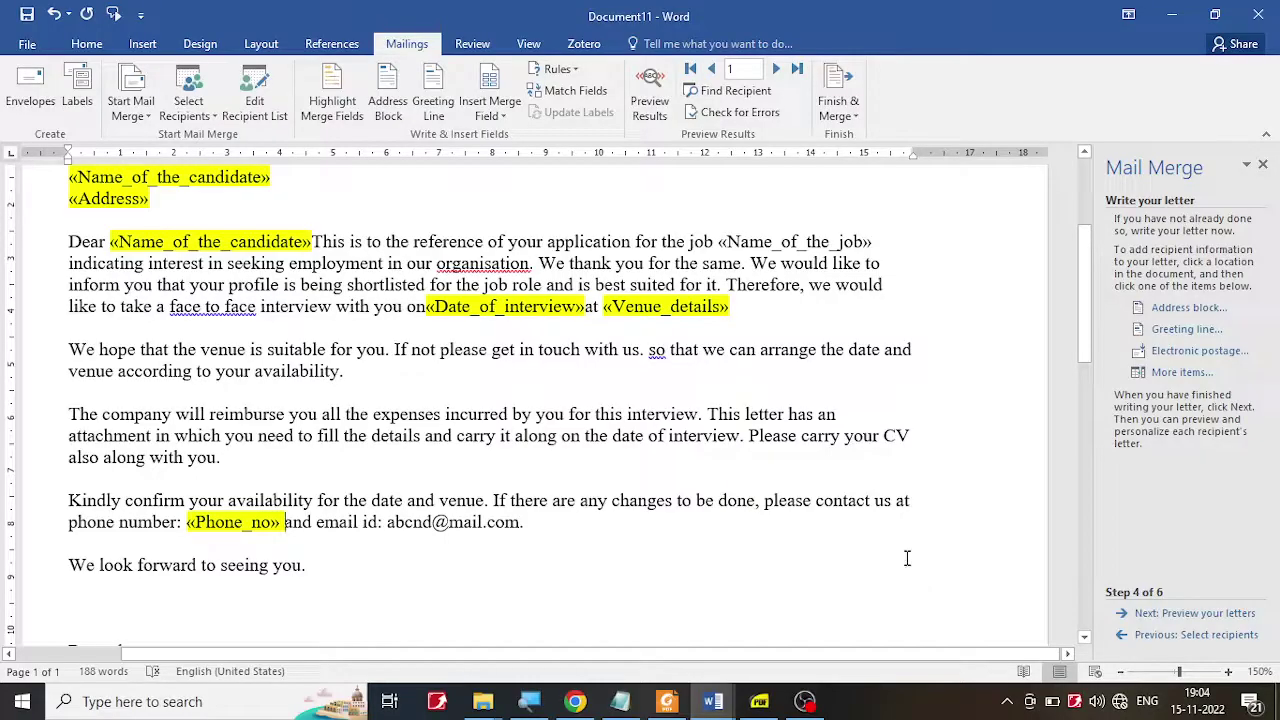
Step: Move to the letter preview and enter the date 15-11-2022 after Date:
{"action": "left_click", "coordinate": [1167, 615]}
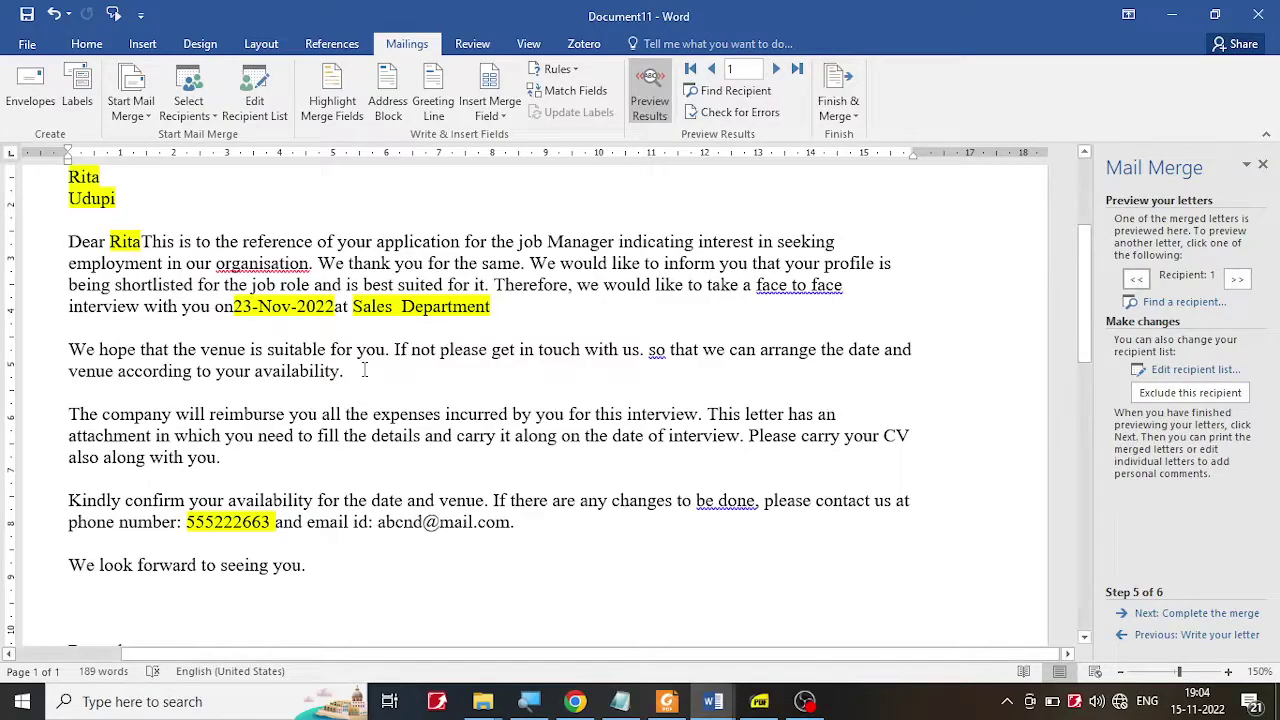
{"action": "scroll", "coordinate": [364, 370], "scroll_direction": "up", "scroll_amount": 1}
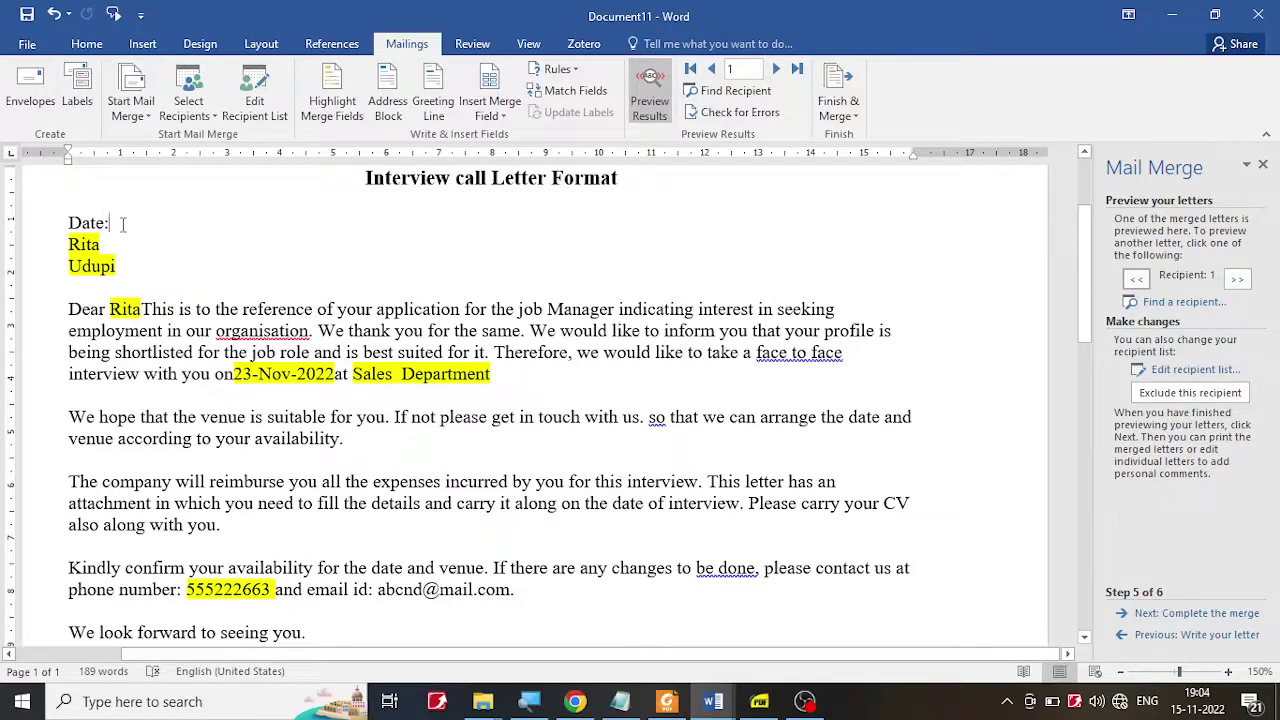
{"action": "type", "text": "15-11-2022"}
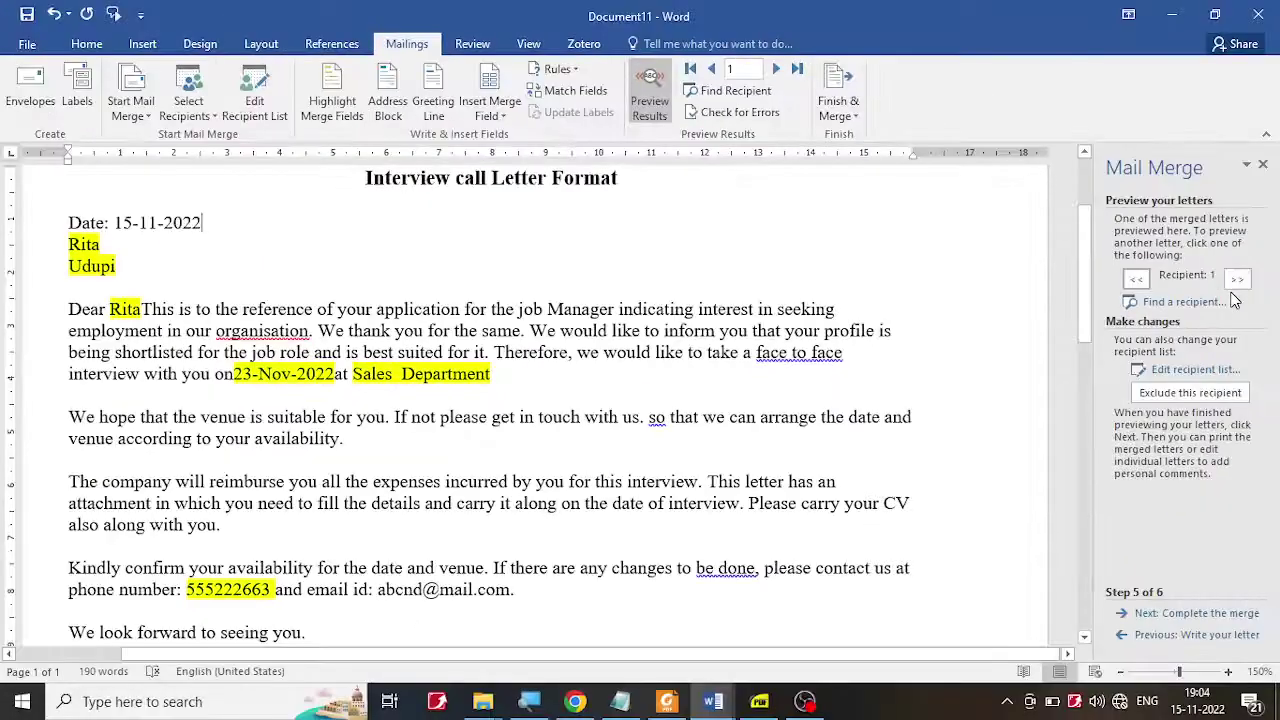
Step: Browse through the candidates' previewed letters, ending on the second candidate's Clerk letter
{"action": "left_click", "coordinate": [1240, 280]}
{"action": "left_click", "coordinate": [1242, 280]}
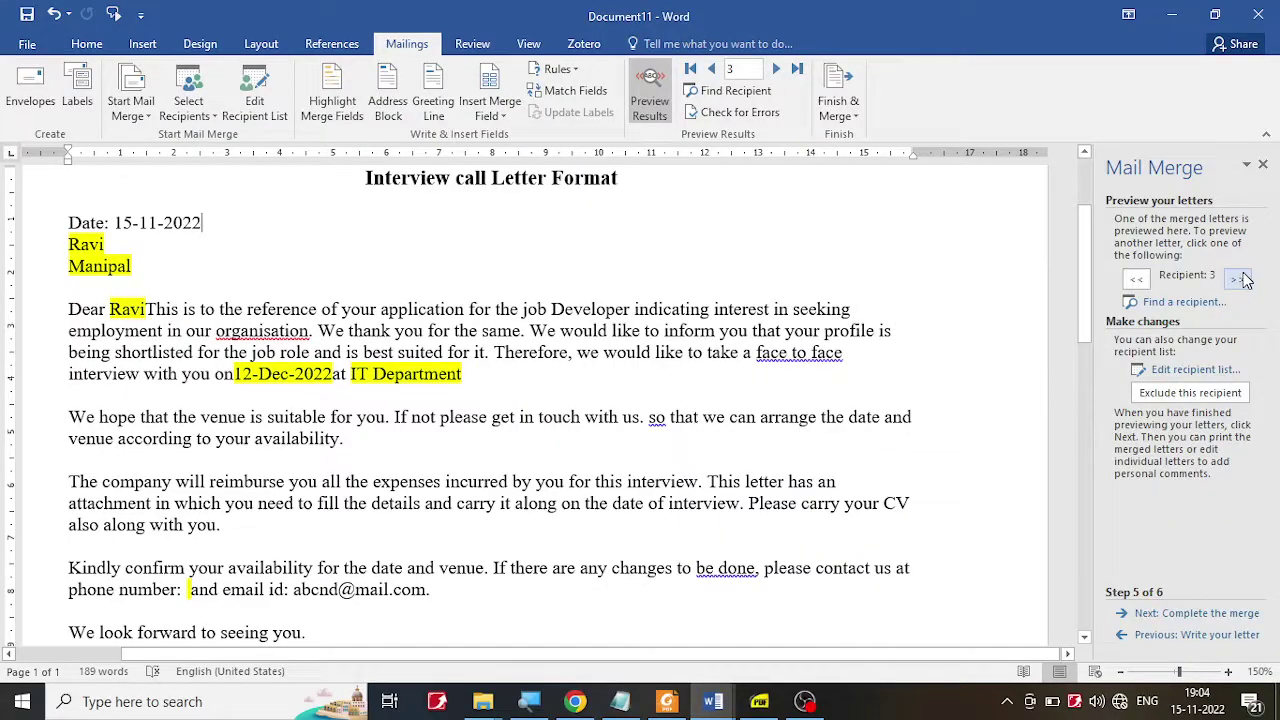
{"action": "left_click", "coordinate": [1137, 280]}
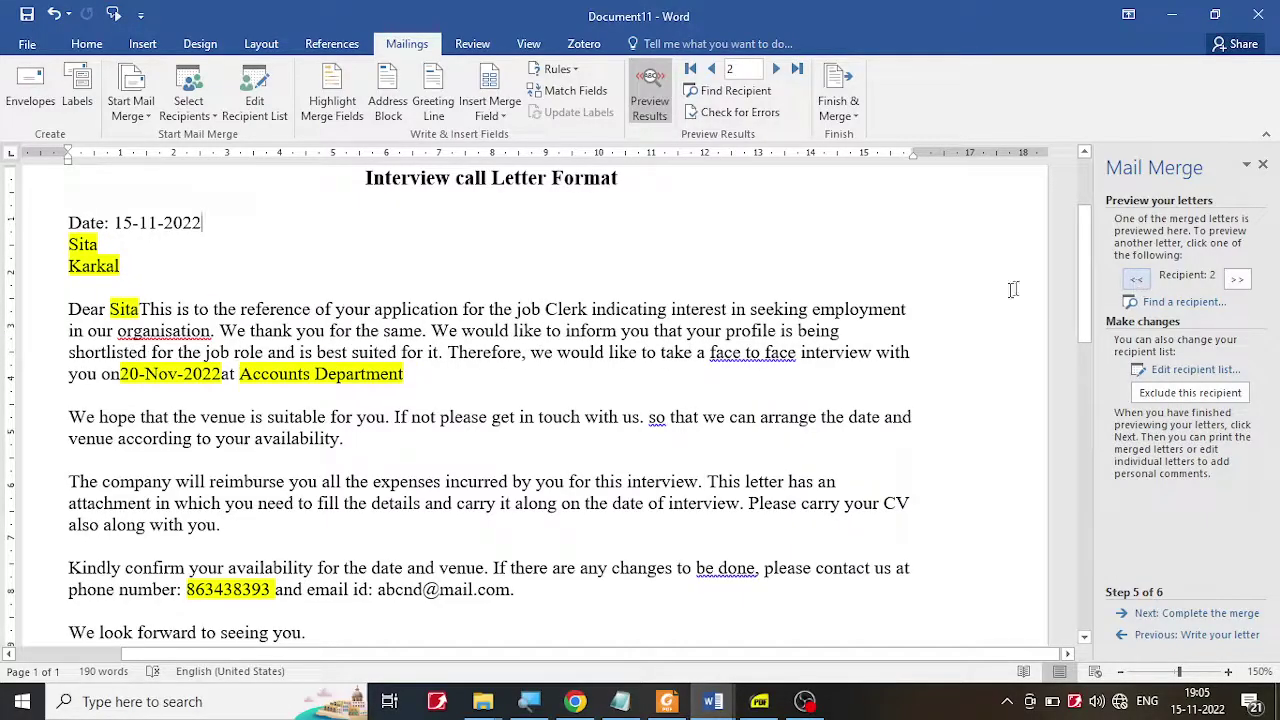
{"action": "scroll", "coordinate": [932, 401], "scroll_direction": "down", "scroll_amount": 1}
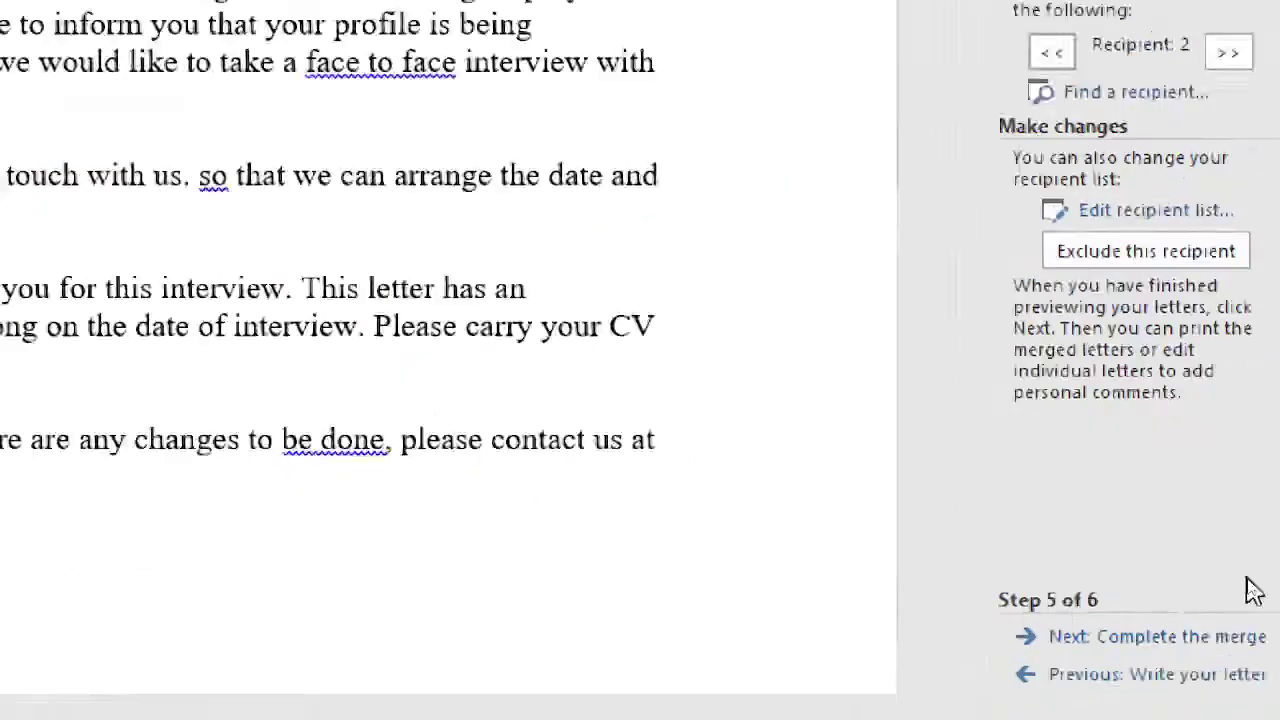
Step: Complete the merge, editing all individual letters into the new document Letters2
{"action": "left_click", "coordinate": [1148, 647]}
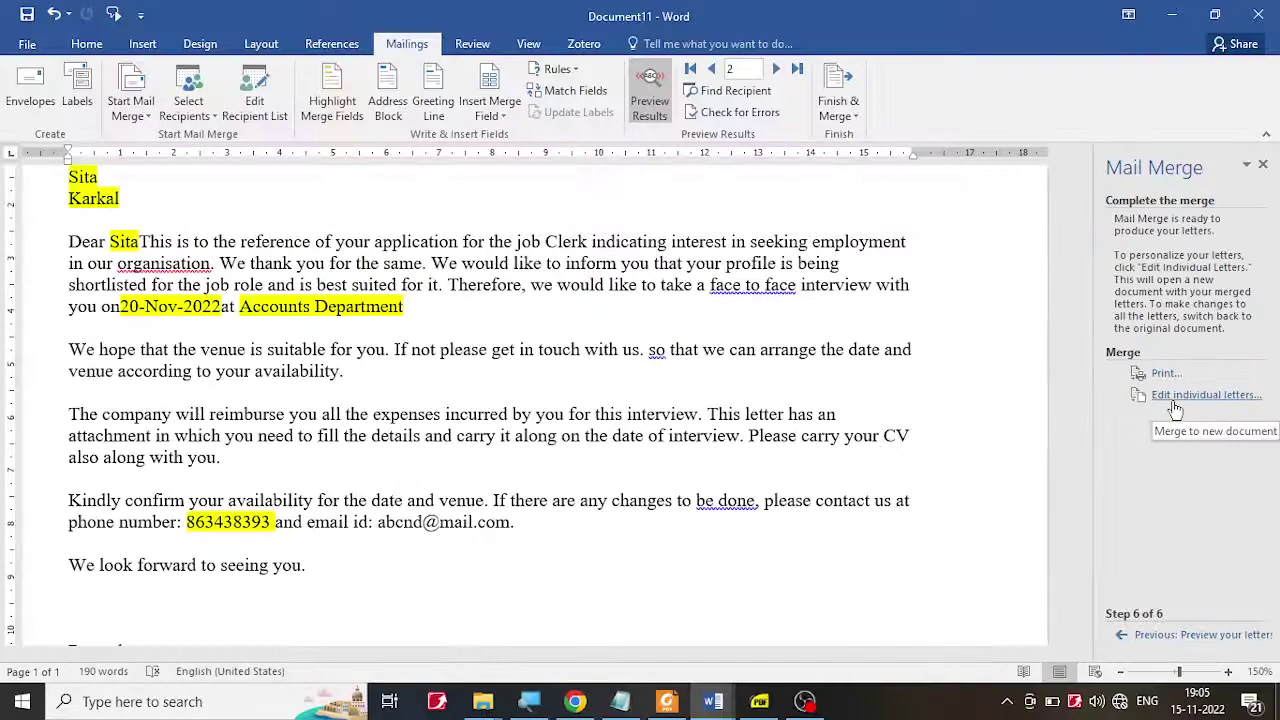
{"action": "left_click", "coordinate": [1177, 399]}
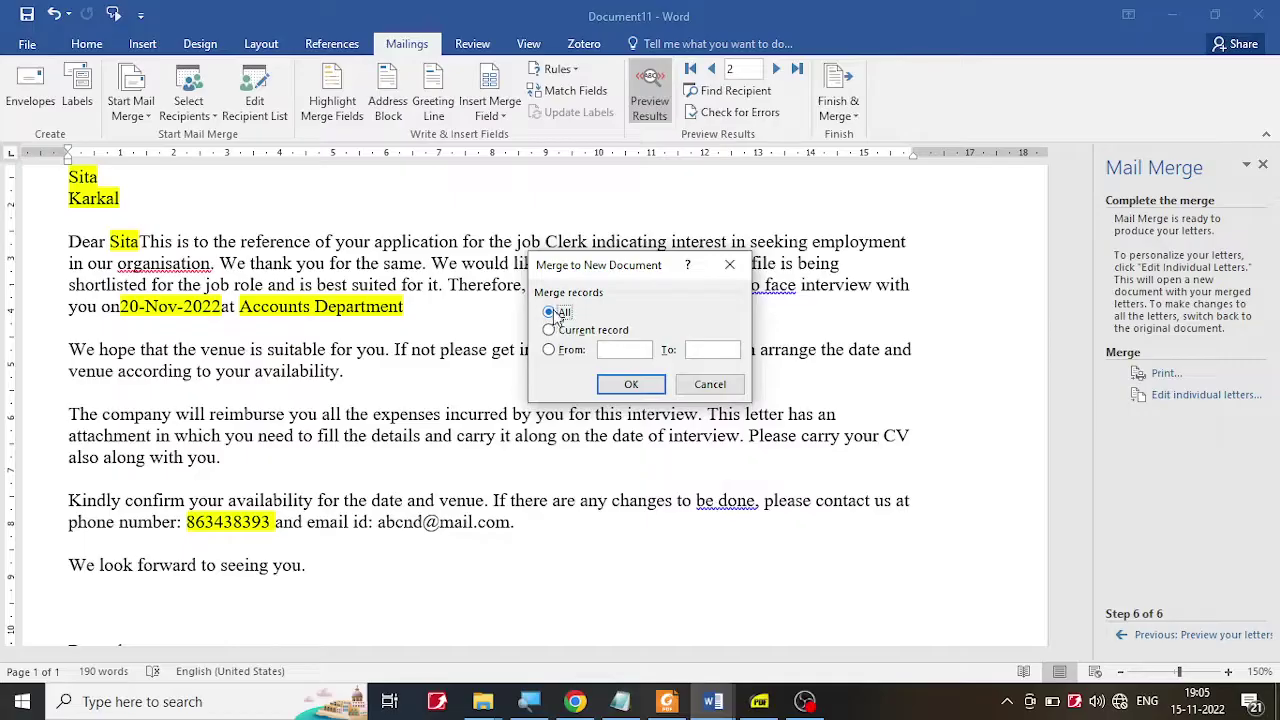
{"action": "left_click", "coordinate": [625, 384]}
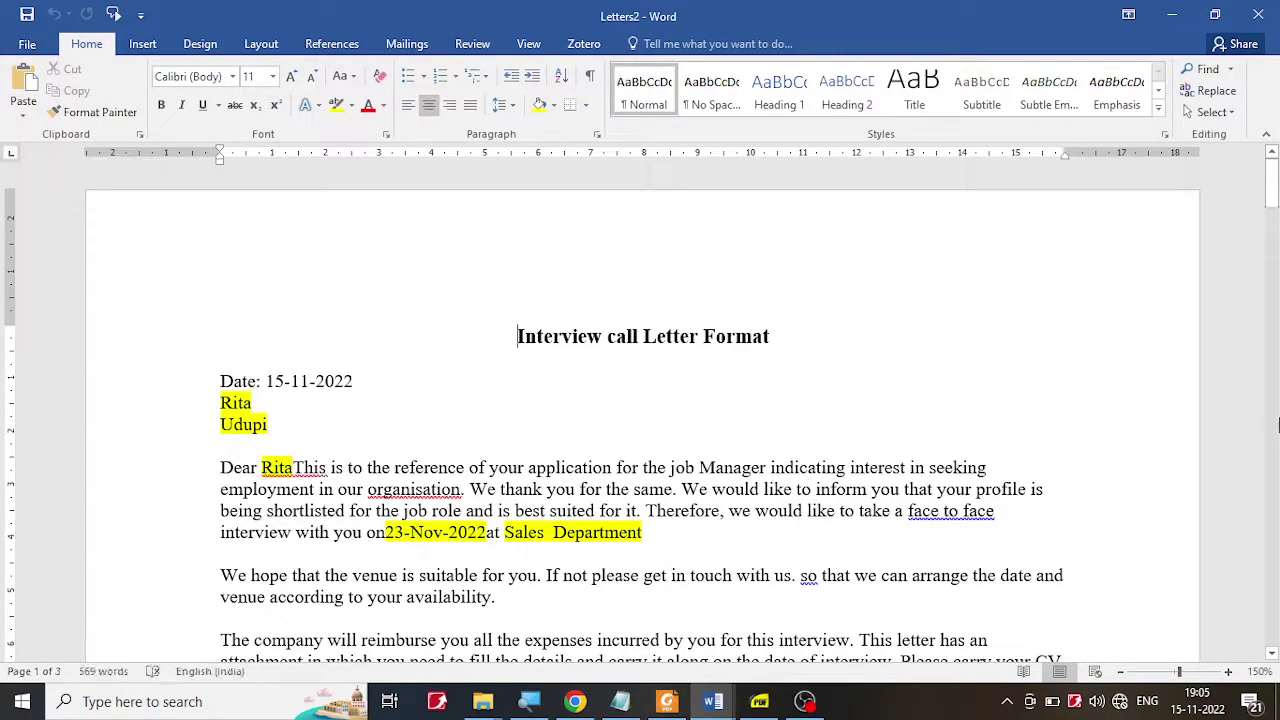
Step: Scroll through Letters2, then return to I Sem BCA.pdf in SumatraPDF
{"action": "left_click_drag", "start_coordinate": [1272, 188], "coordinate": [1273, 594]}
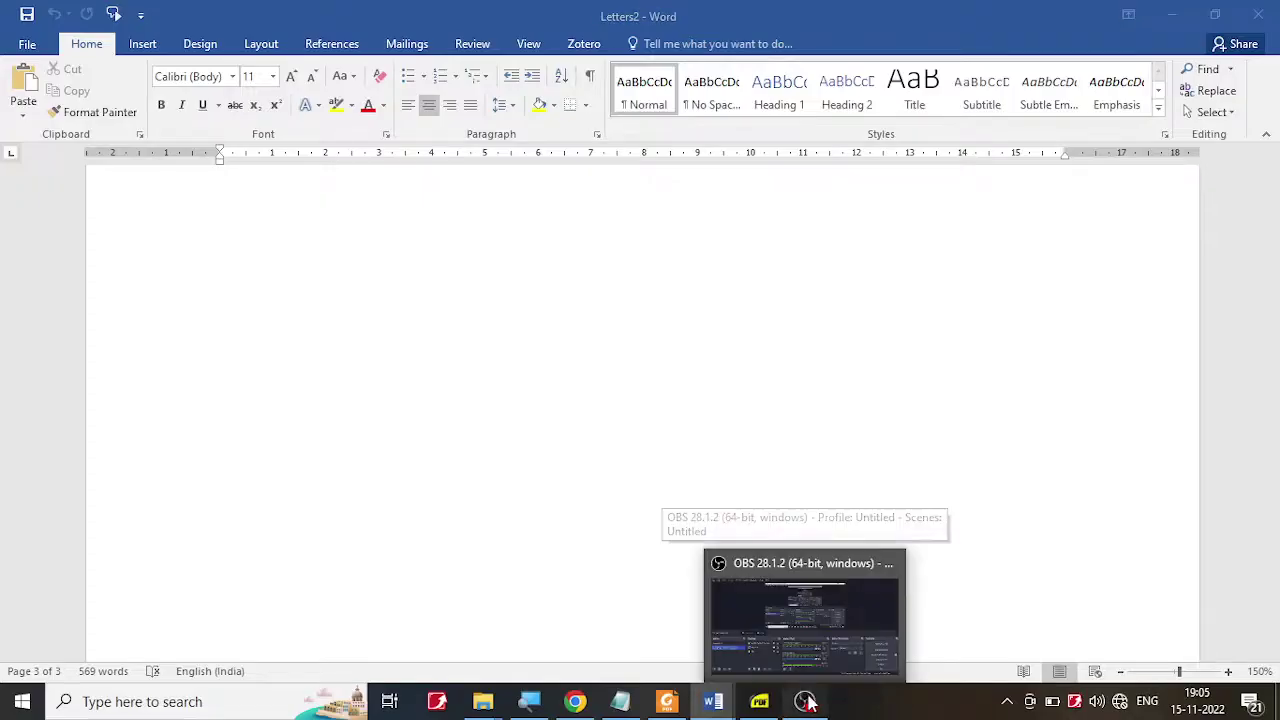
{"action": "left_click", "coordinate": [808, 701]}
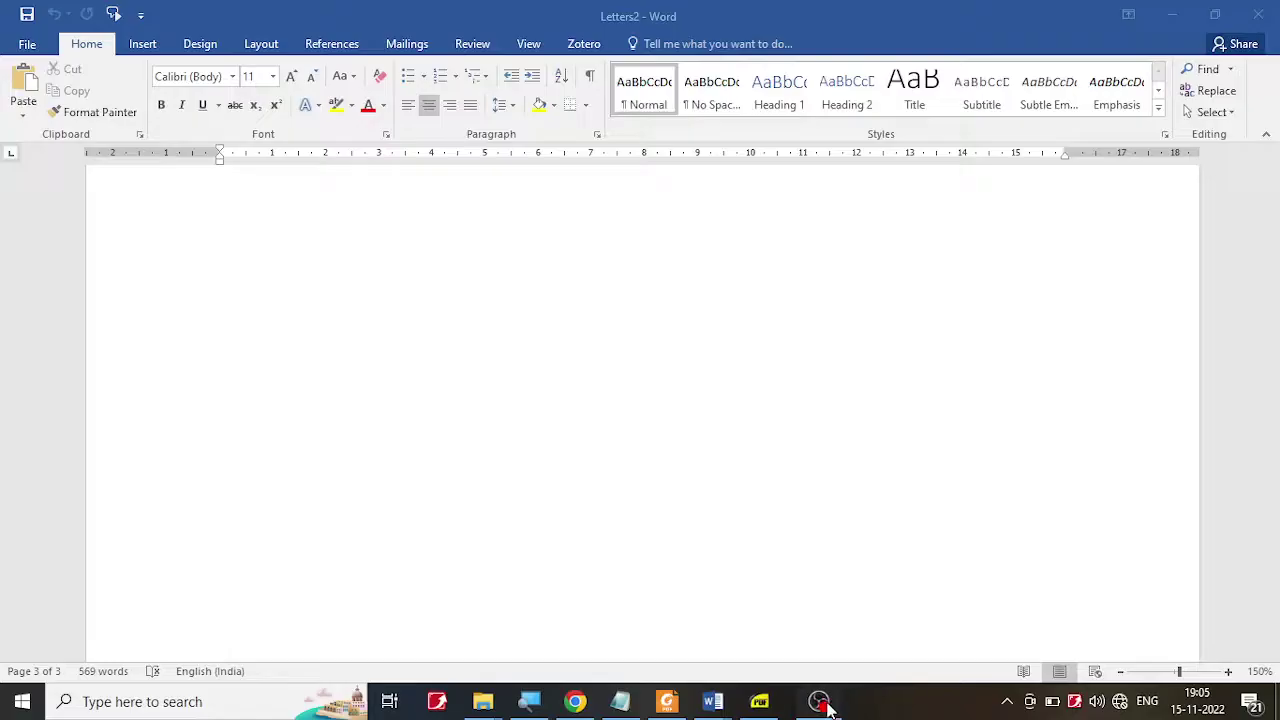
{"action": "left_click", "coordinate": [757, 710]}
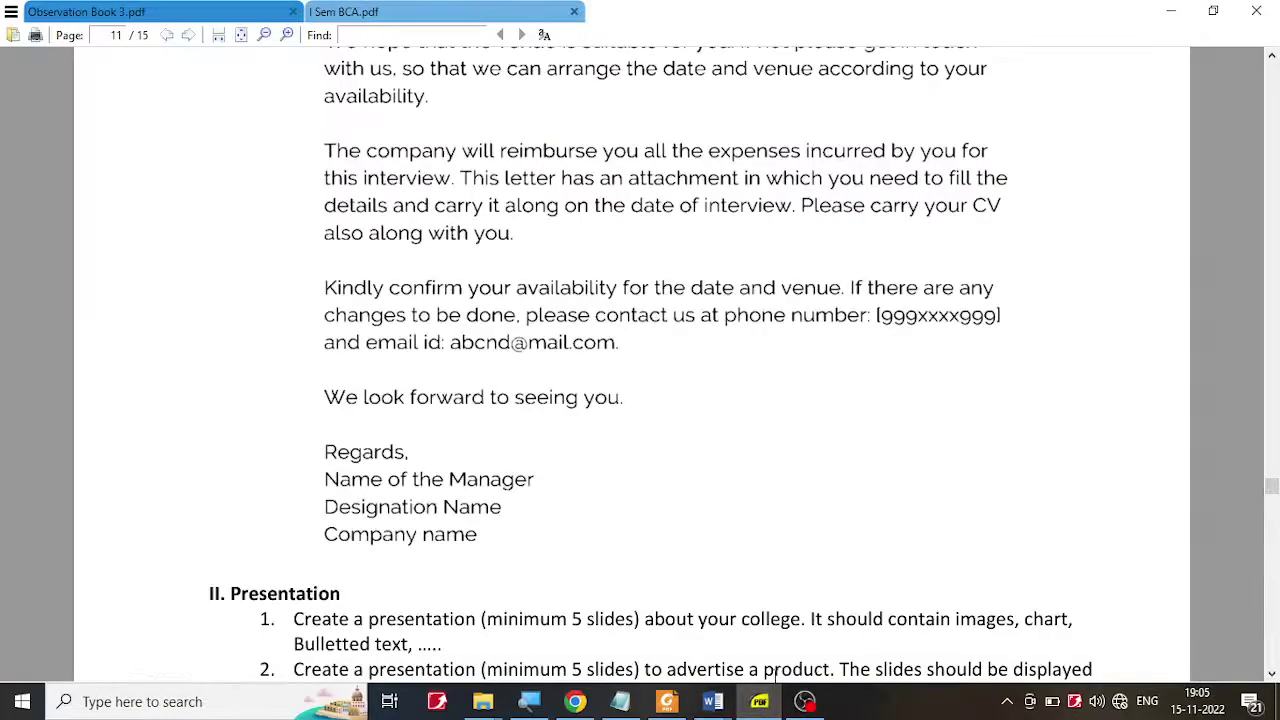